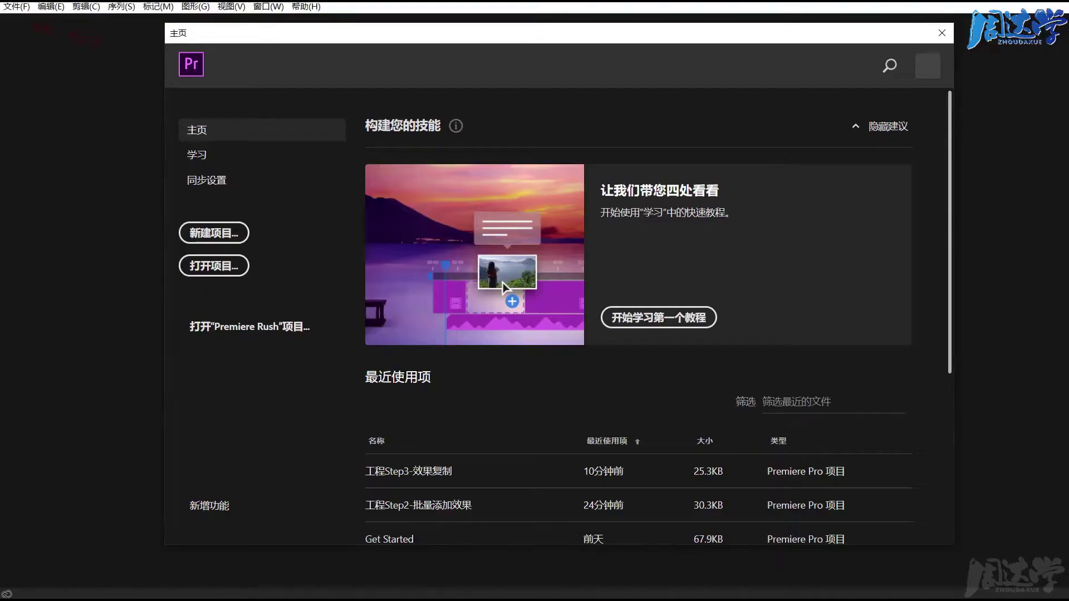
- Open the project 工程Step3-效果复制 from the File menu
{"action": "left_click", "coordinate": [16, 6]}
{"action": "left_click", "coordinate": [33, 31]}
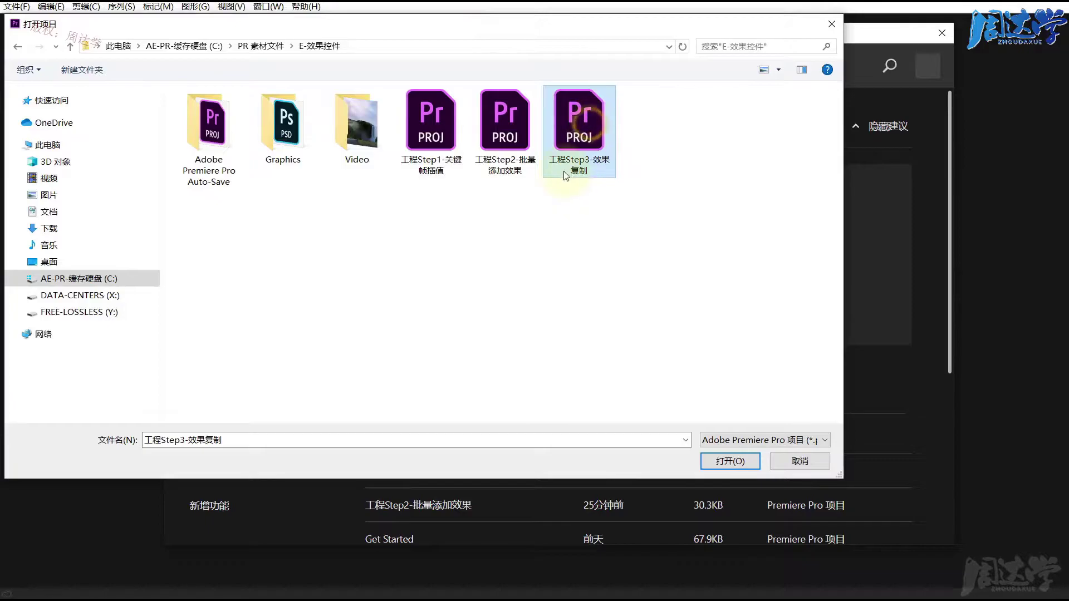
{"action": "left_click", "coordinate": [718, 463]}
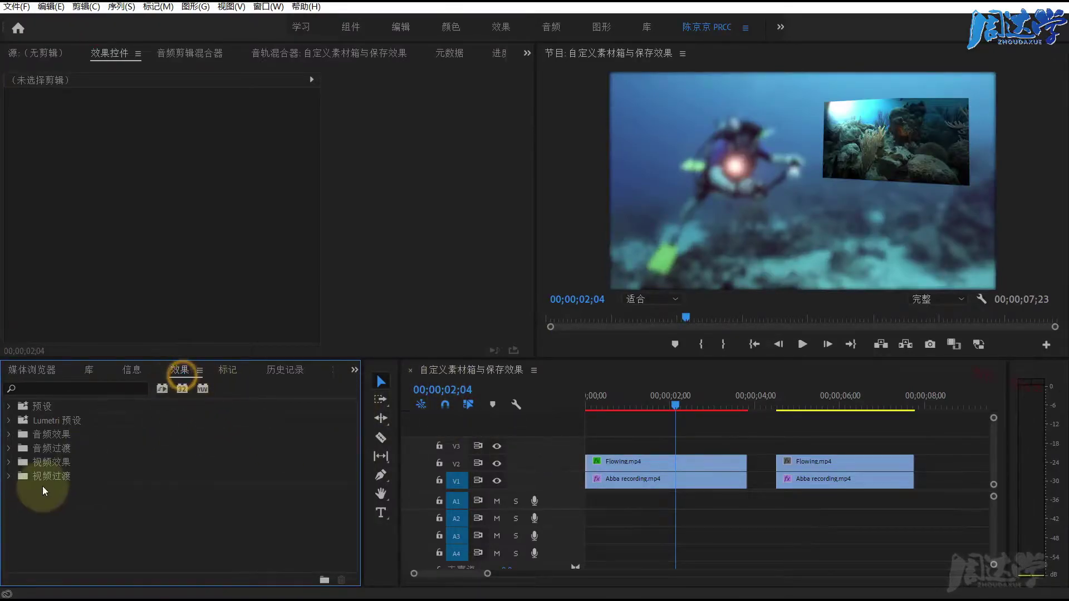
{"action": "left_click", "coordinate": [23, 472]}
{"action": "double_click", "coordinate": [22, 472]}
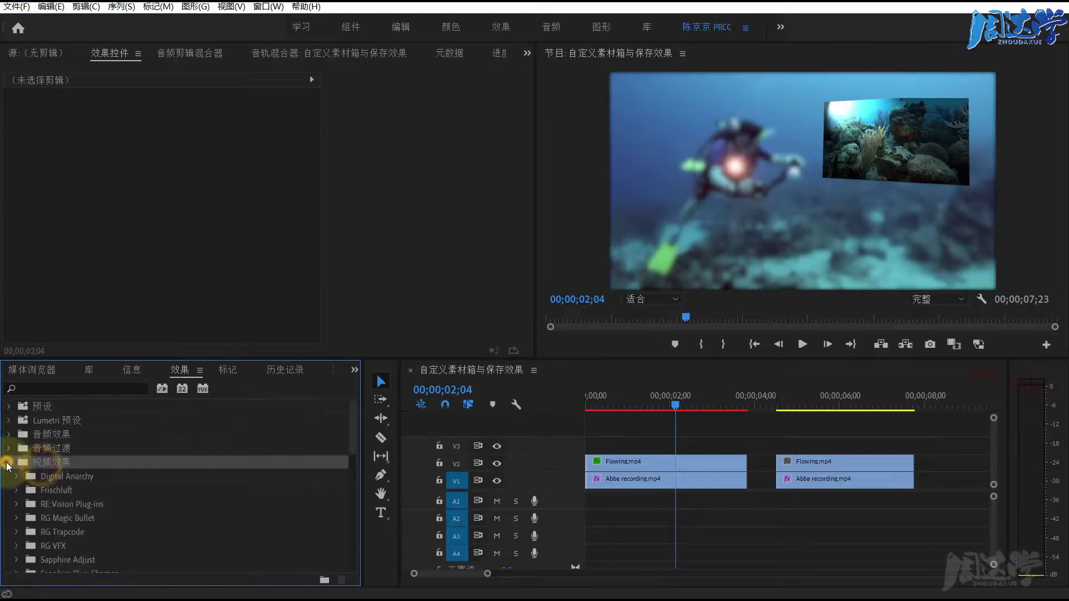
{"action": "scroll", "coordinate": [111, 481], "scroll_direction": "down", "scroll_amount": 2}
{"action": "scroll", "coordinate": [110, 482], "scroll_direction": "down", "scroll_amount": 8}
{"action": "scroll", "coordinate": [80, 476], "scroll_direction": "down", "scroll_amount": 3}
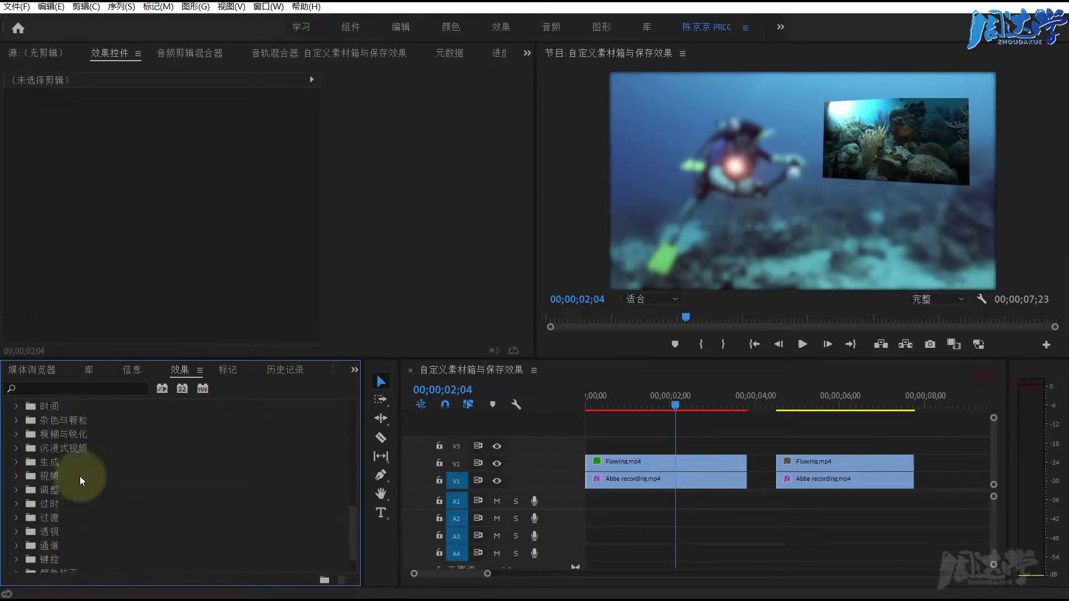
{"action": "scroll", "coordinate": [79, 476], "scroll_direction": "down", "scroll_amount": 2}
{"action": "scroll", "coordinate": [79, 476], "scroll_direction": "down", "scroll_amount": 3}
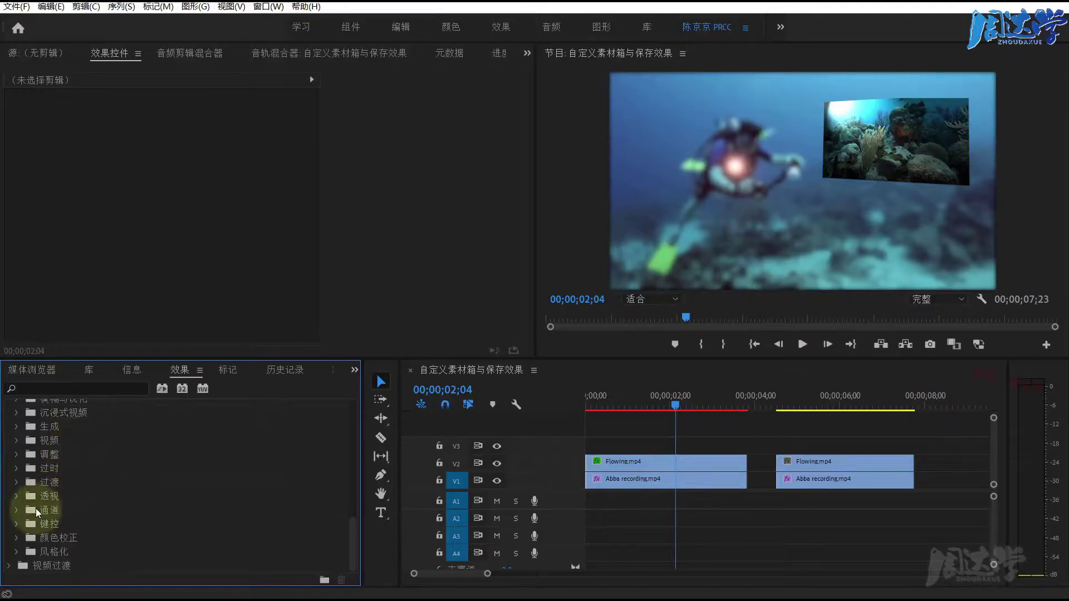
{"action": "left_click", "coordinate": [17, 552]}
{"action": "scroll", "coordinate": [79, 518], "scroll_direction": "down", "scroll_amount": 4}
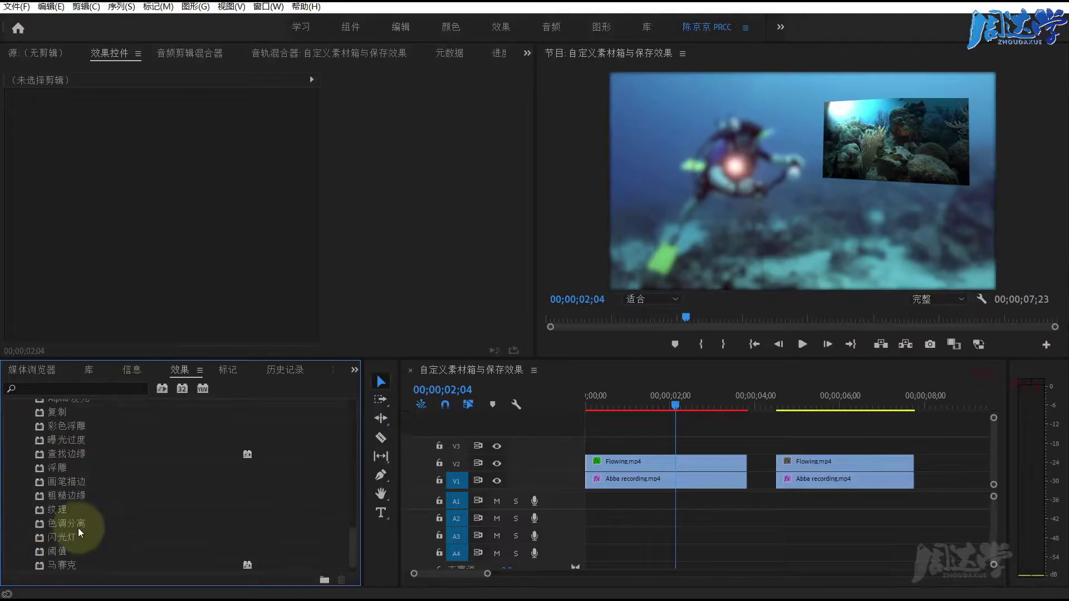
{"action": "scroll", "coordinate": [78, 529], "scroll_direction": "down", "scroll_amount": 1}
{"action": "scroll", "coordinate": [77, 529], "scroll_direction": "up", "scroll_amount": 1}
{"action": "scroll", "coordinate": [78, 529], "scroll_direction": "up", "scroll_amount": 1}
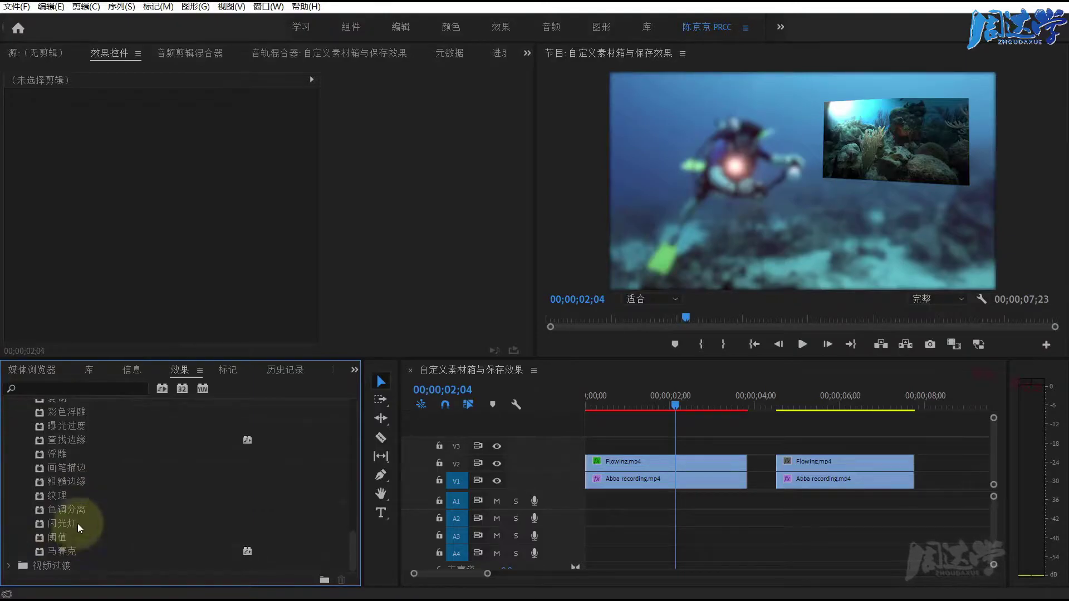
{"action": "scroll", "coordinate": [76, 515], "scroll_direction": "up", "scroll_amount": 3}
{"action": "left_click", "coordinate": [15, 442]}
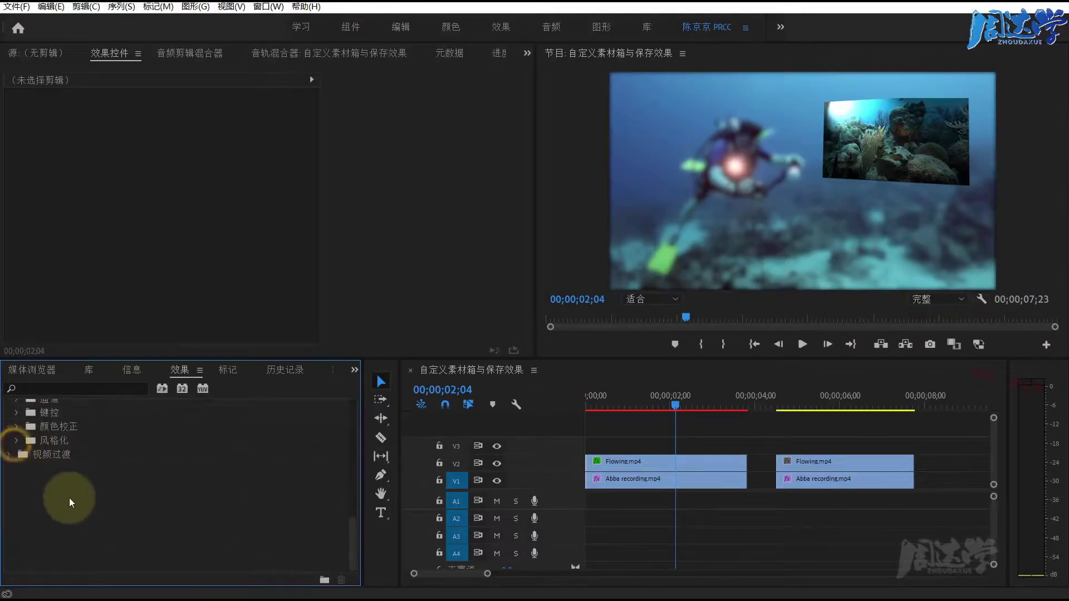
{"action": "scroll", "coordinate": [73, 506], "scroll_direction": "up", "scroll_amount": 3}
{"action": "scroll", "coordinate": [82, 523], "scroll_direction": "down", "scroll_amount": 2}
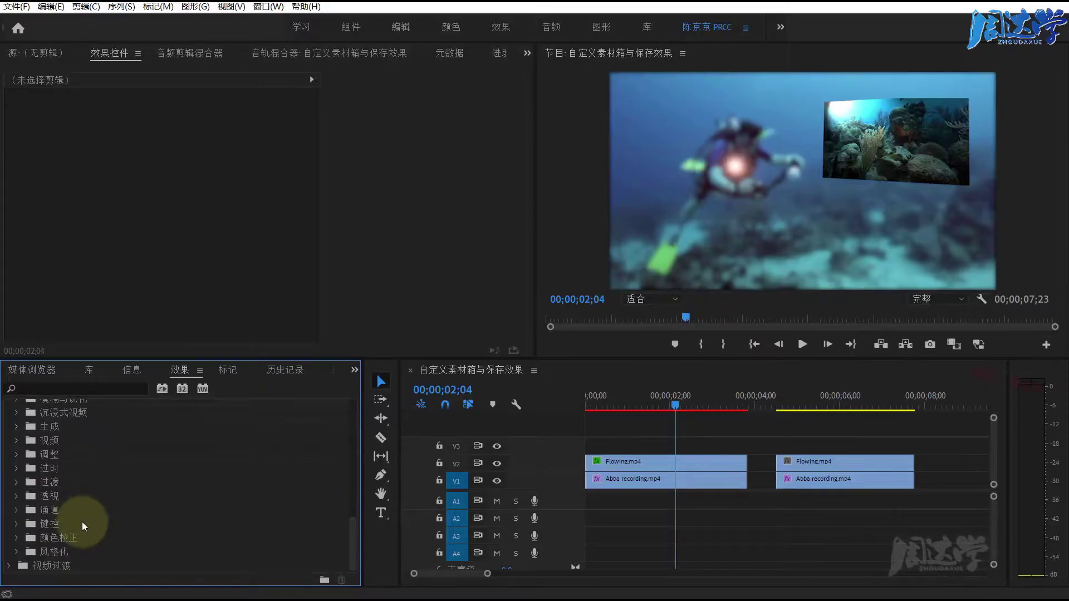
{"action": "scroll", "coordinate": [69, 512], "scroll_direction": "up", "scroll_amount": 3}
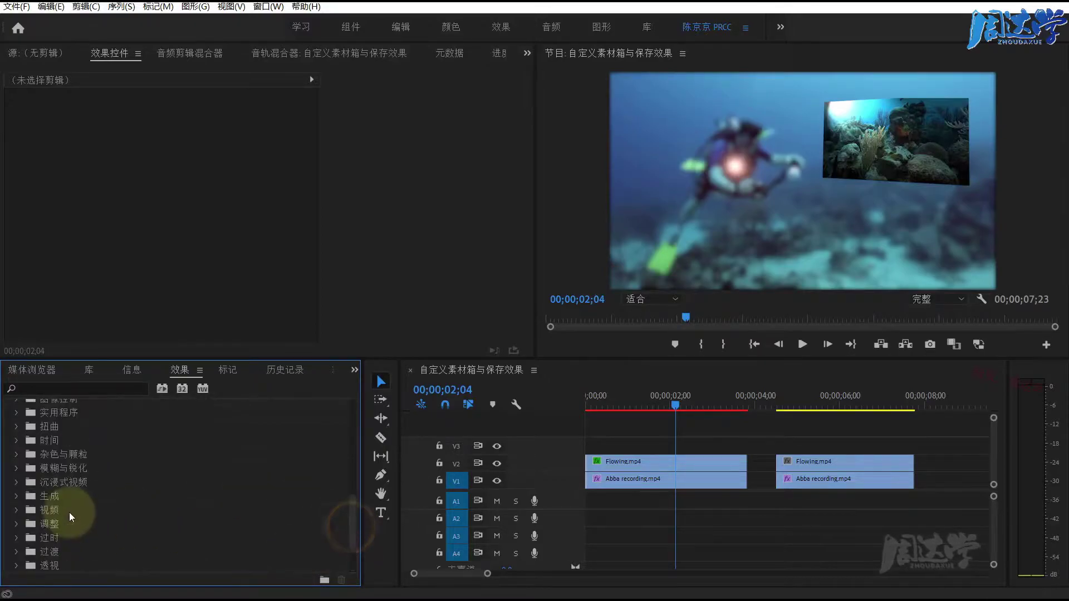
{"action": "scroll", "coordinate": [62, 493], "scroll_direction": "up", "scroll_amount": 2}
{"action": "scroll", "coordinate": [62, 491], "scroll_direction": "up", "scroll_amount": 3}
{"action": "scroll", "coordinate": [45, 474], "scroll_direction": "up", "scroll_amount": 3}
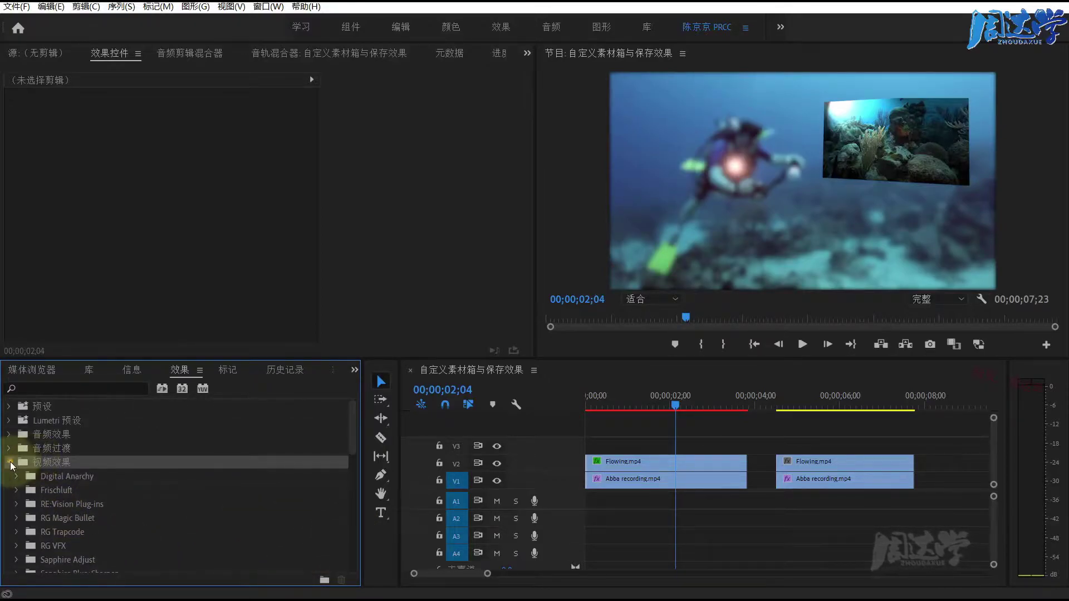
{"action": "left_click", "coordinate": [9, 462]}
- Add a new custom bin to the Effects panel and rename it 我的常用效果
{"action": "right_click", "coordinate": [58, 509]}
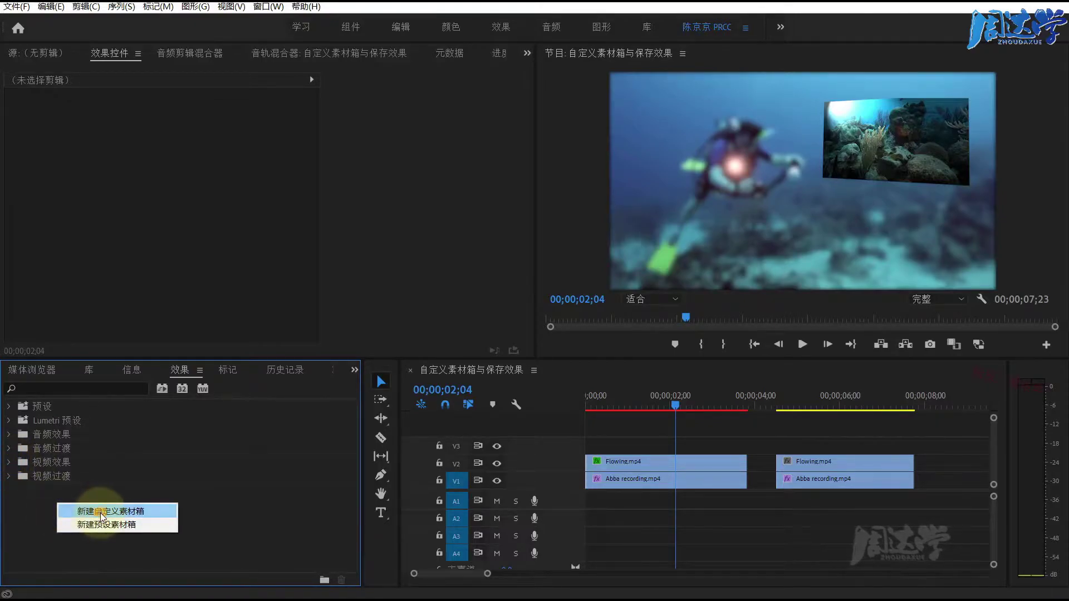
{"action": "left_click", "coordinate": [101, 511]}
{"action": "right_click", "coordinate": [69, 488]}
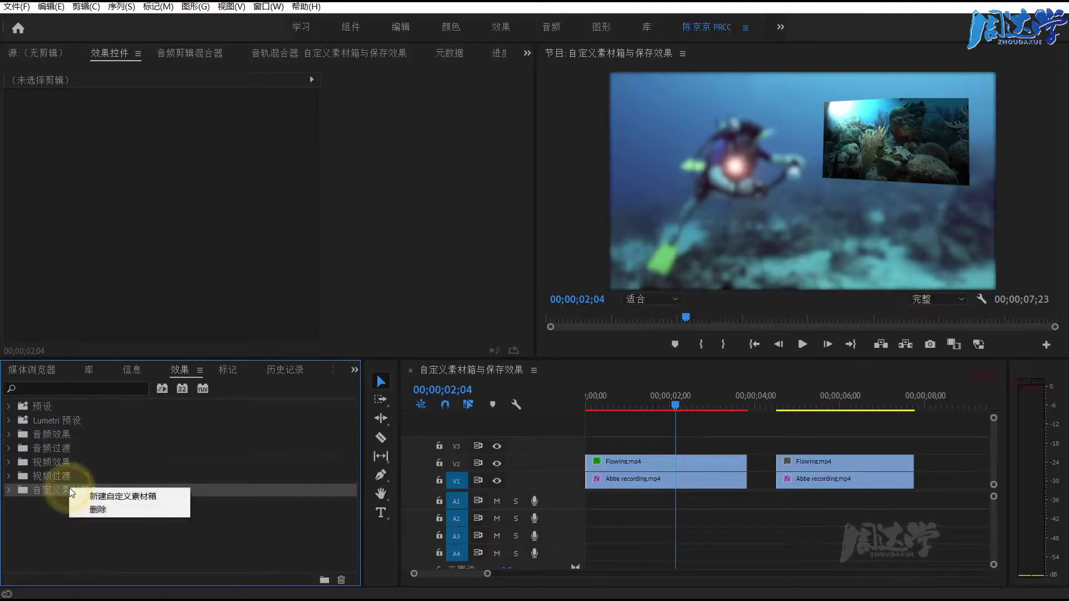
{"action": "left_click", "coordinate": [51, 510]}
{"action": "left_click", "coordinate": [71, 483]}
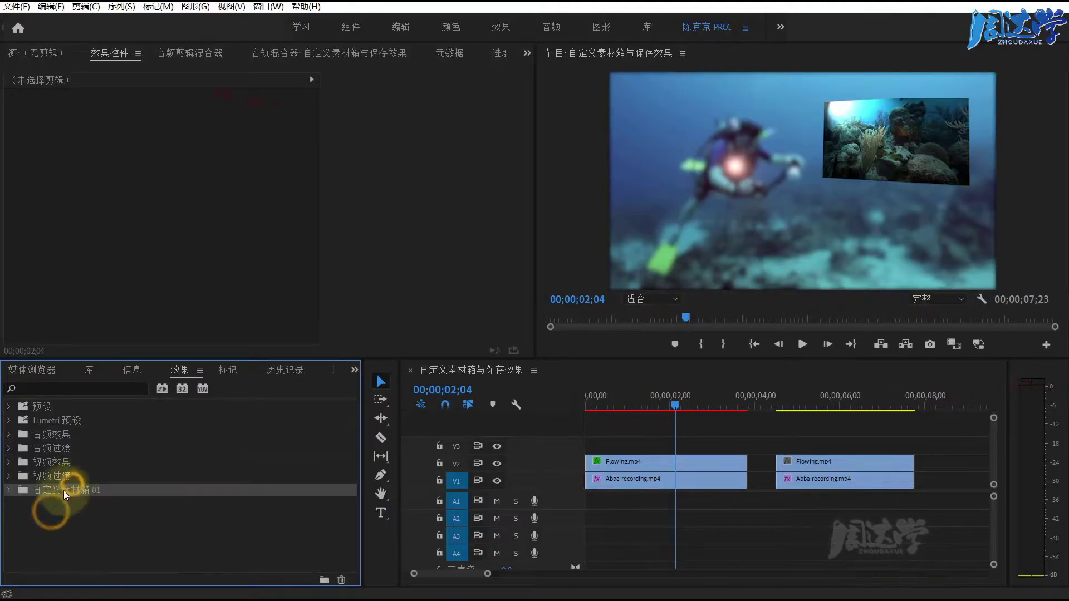
{"action": "left_click", "coordinate": [63, 490]}
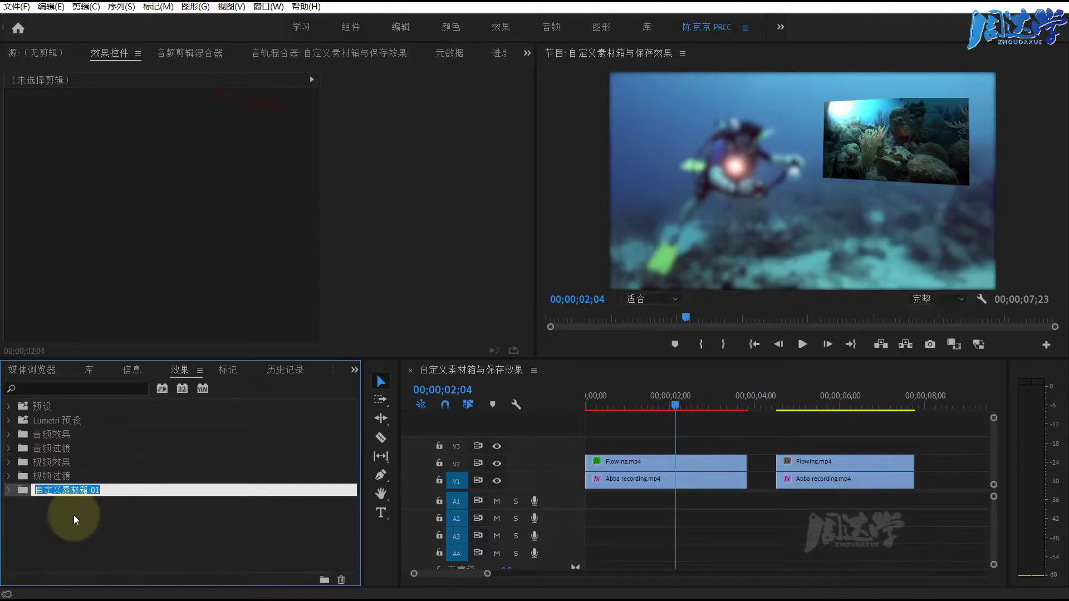
{"action": "type", "text": "wode"}
{"action": "key", "text": "space"}
{"action": "type", "text": "changyohn"}
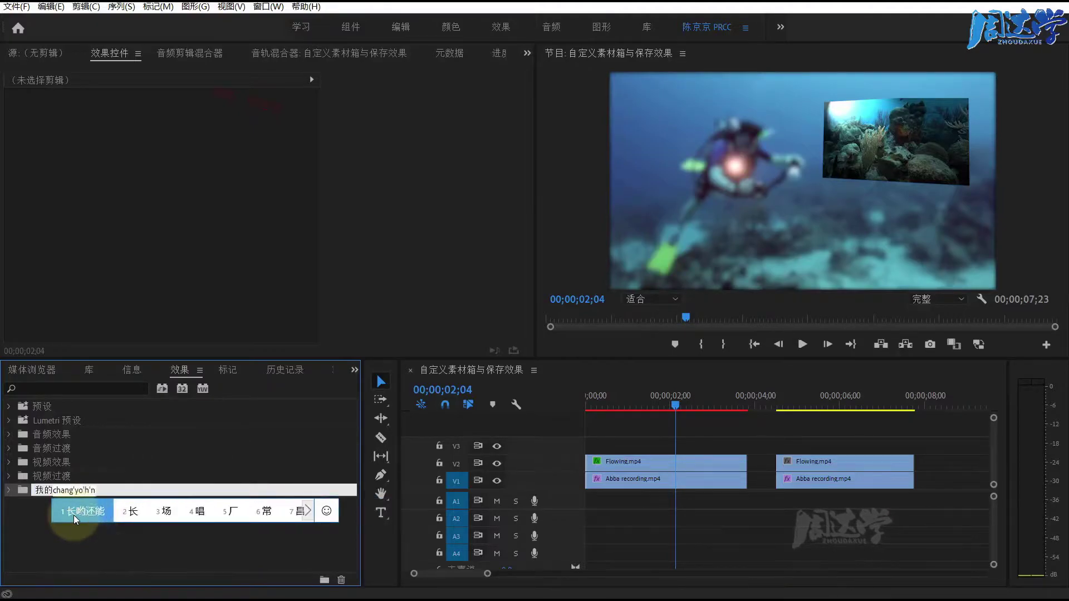
{"action": "type", "text": "常用效果"}
{"action": "key", "text": "Return"}
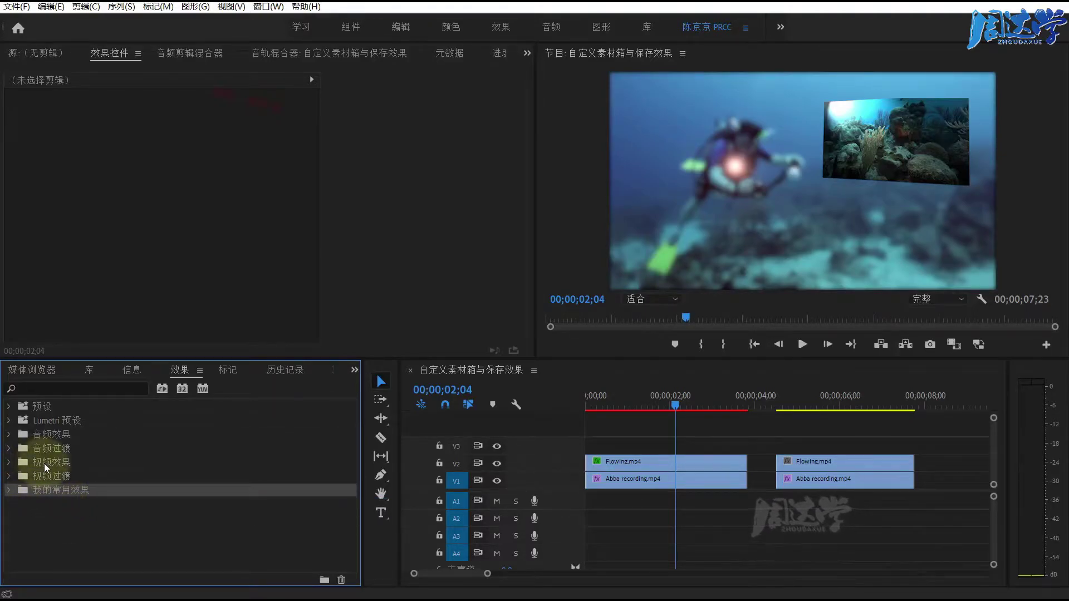
- Search for 马赛克, drag it into the 我的常用效果 bin, then clear the search
{"action": "left_click", "coordinate": [24, 476]}
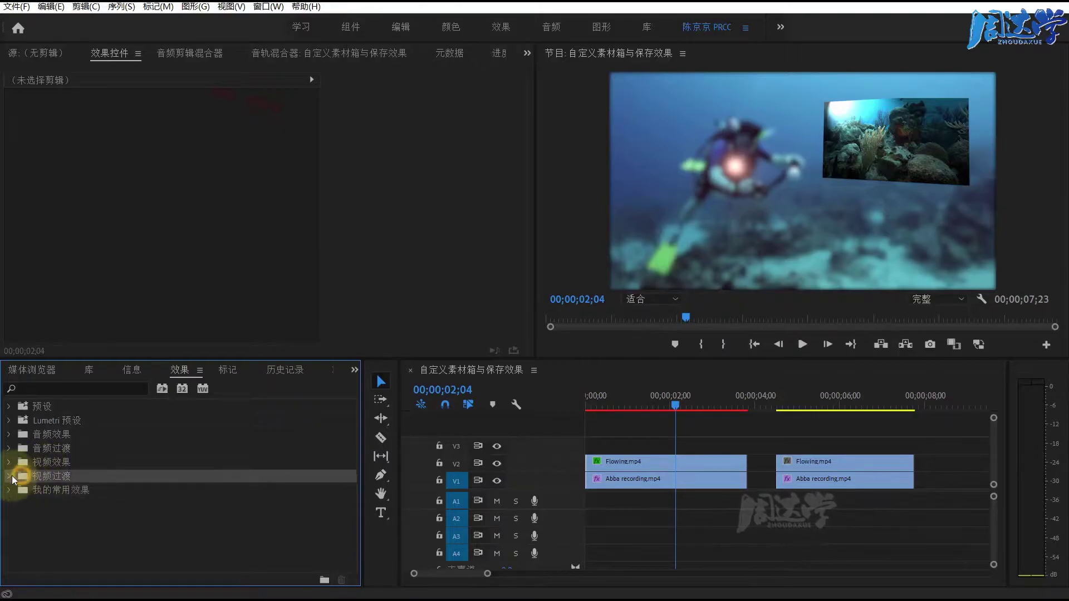
{"action": "left_click", "coordinate": [18, 468]}
{"action": "left_click", "coordinate": [18, 469]}
{"action": "scroll", "coordinate": [50, 503], "scroll_direction": "down", "scroll_amount": 10}
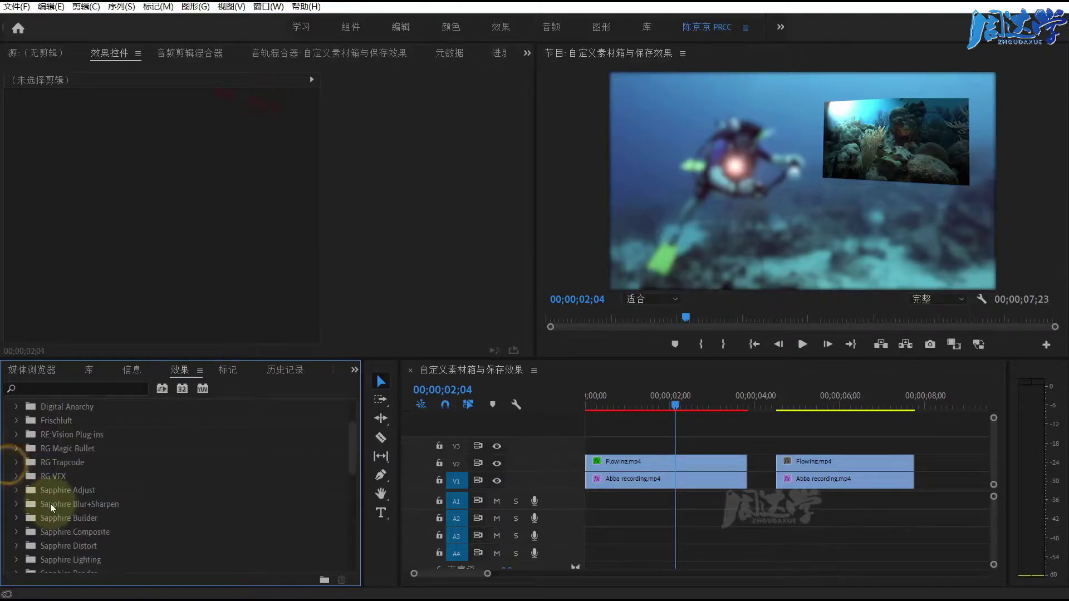
{"action": "scroll", "coordinate": [51, 504], "scroll_direction": "down", "scroll_amount": 5}
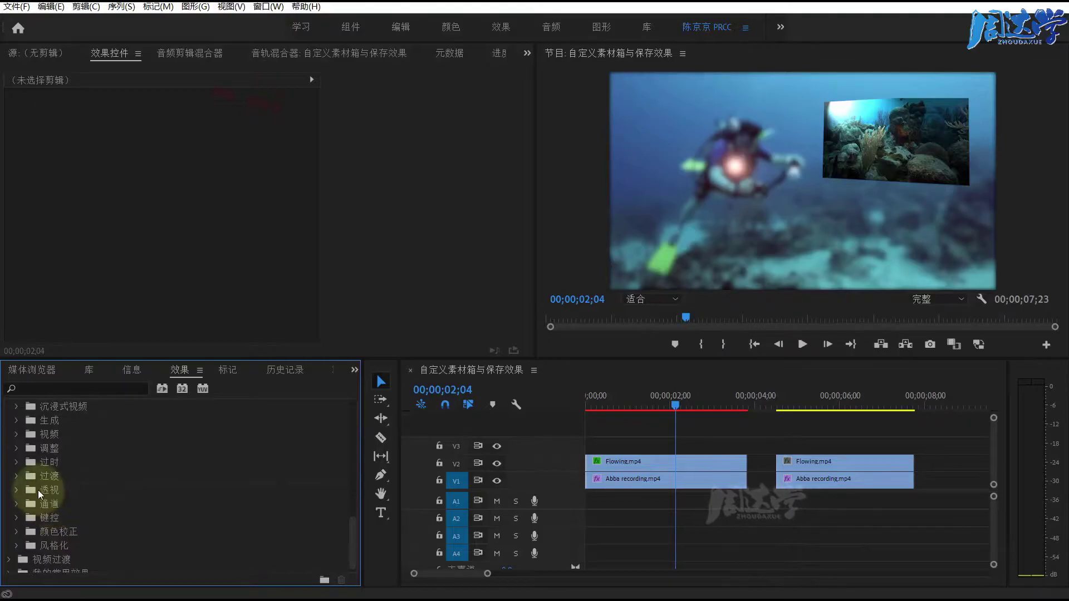
{"action": "left_click", "coordinate": [65, 389]}
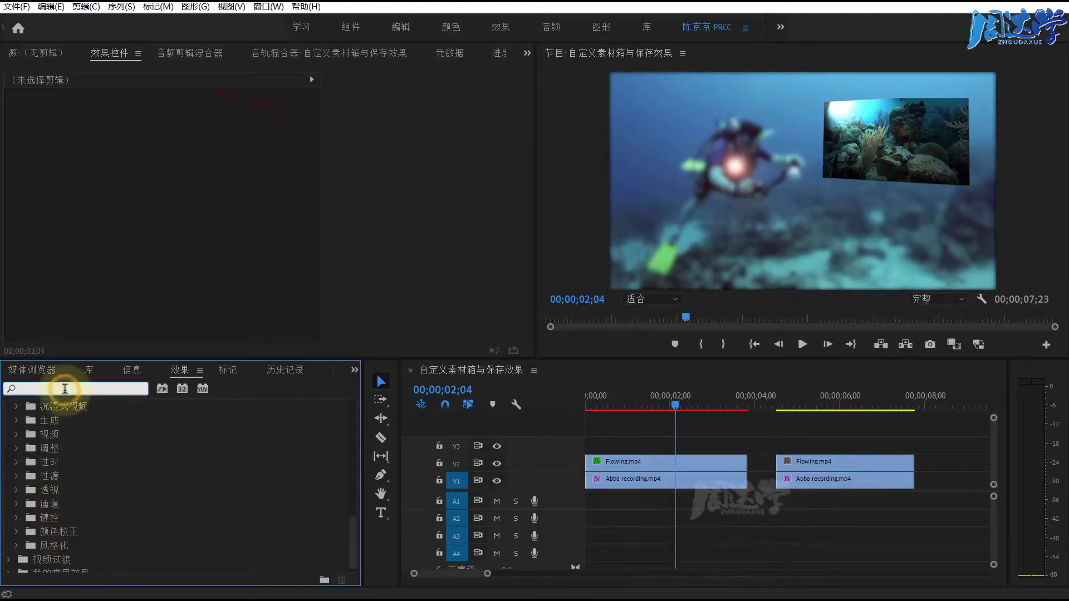
{"action": "type", "text": "maisi"}
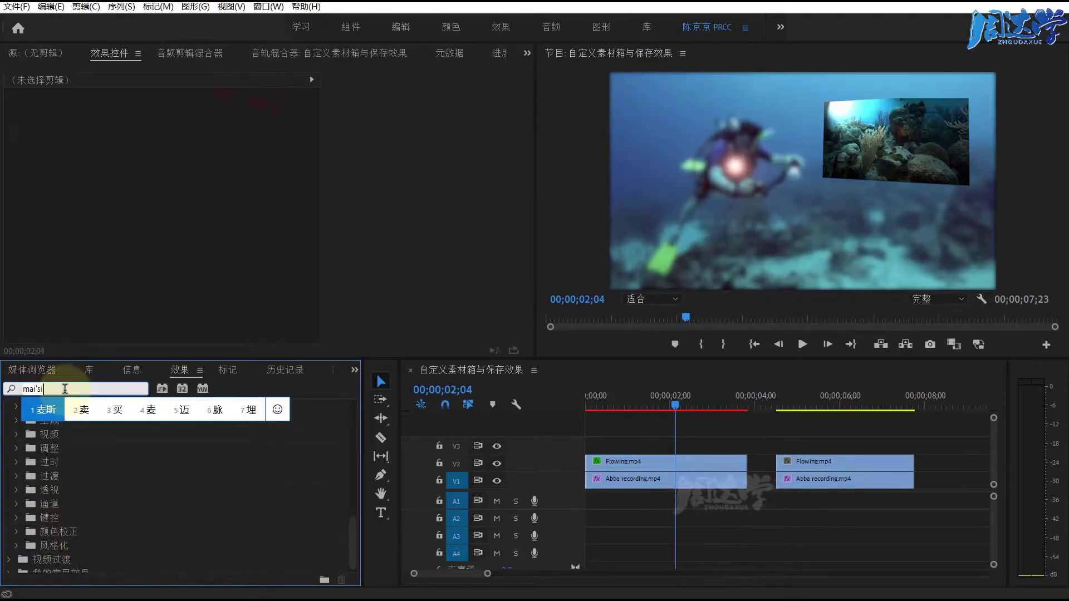
{"action": "type", "text": "马赛克"}
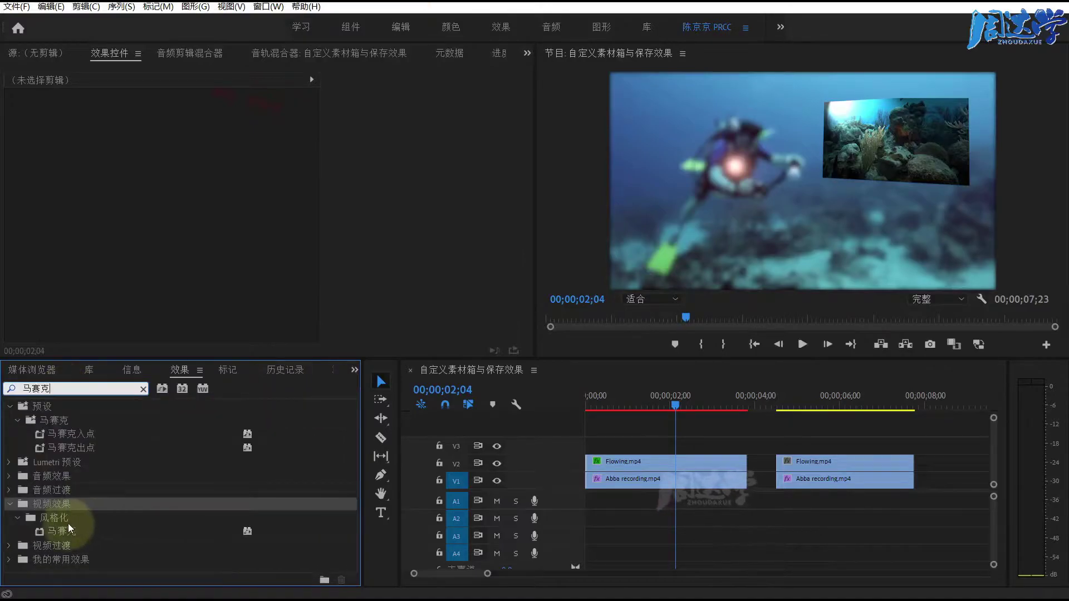
{"action": "left_click_drag", "start_coordinate": [69, 529], "coordinate": [73, 559]}
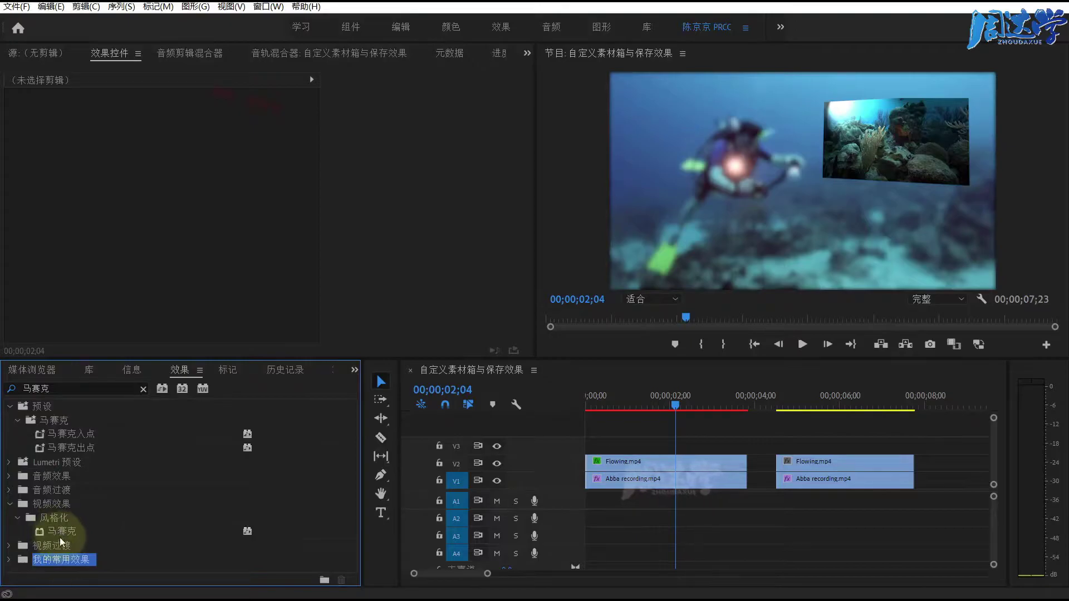
{"action": "left_click", "coordinate": [8, 559]}
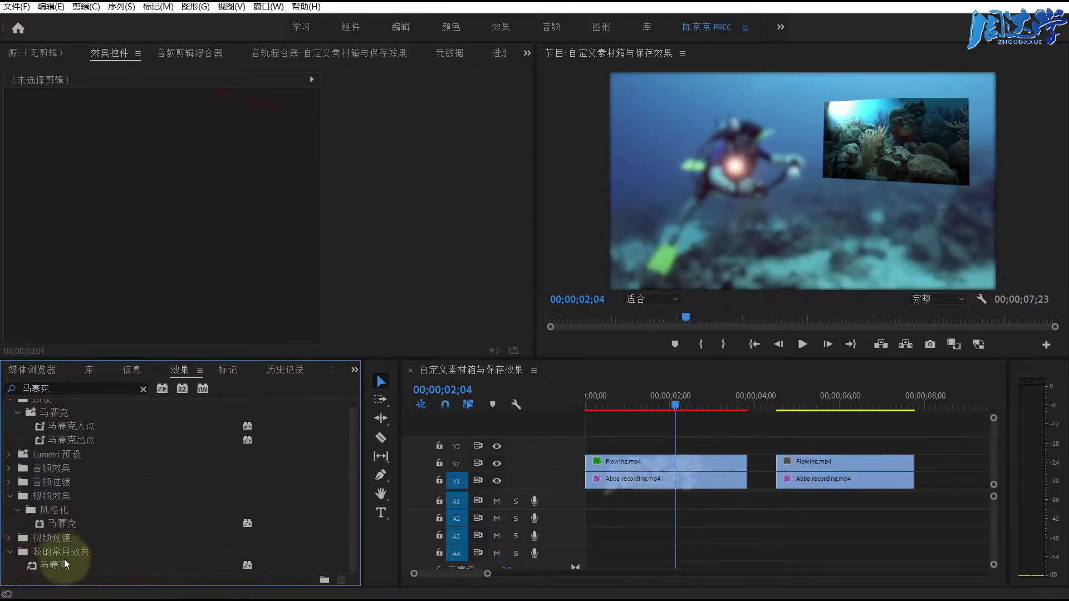
{"action": "left_click", "coordinate": [143, 389]}
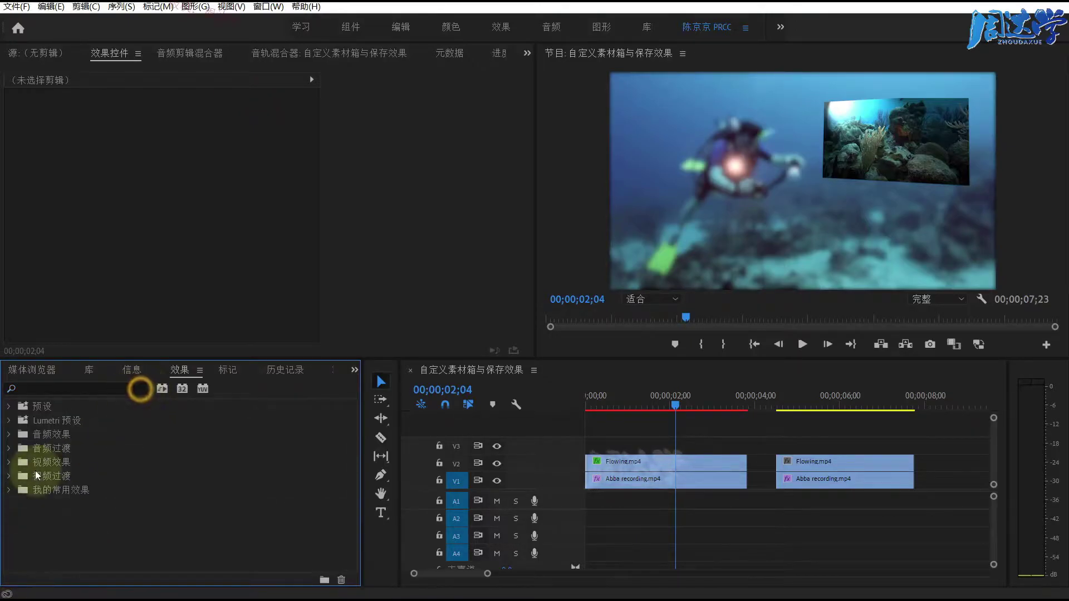
{"action": "left_click", "coordinate": [37, 462]}
{"action": "scroll", "coordinate": [54, 496], "scroll_direction": "down", "scroll_amount": 5}
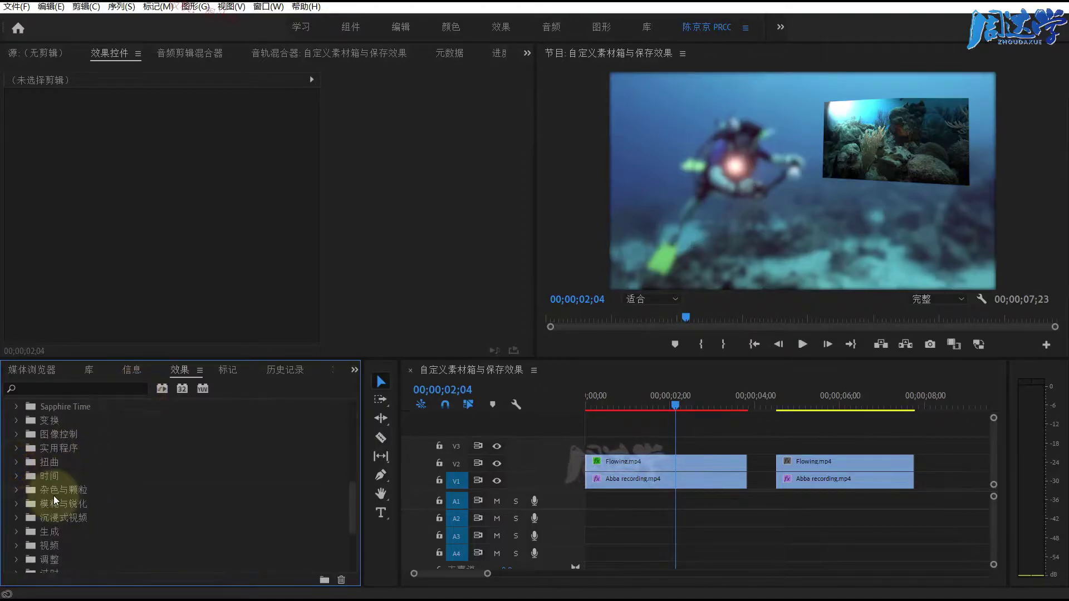
{"action": "scroll", "coordinate": [53, 496], "scroll_direction": "down", "scroll_amount": 3}
{"action": "left_click", "coordinate": [25, 456]}
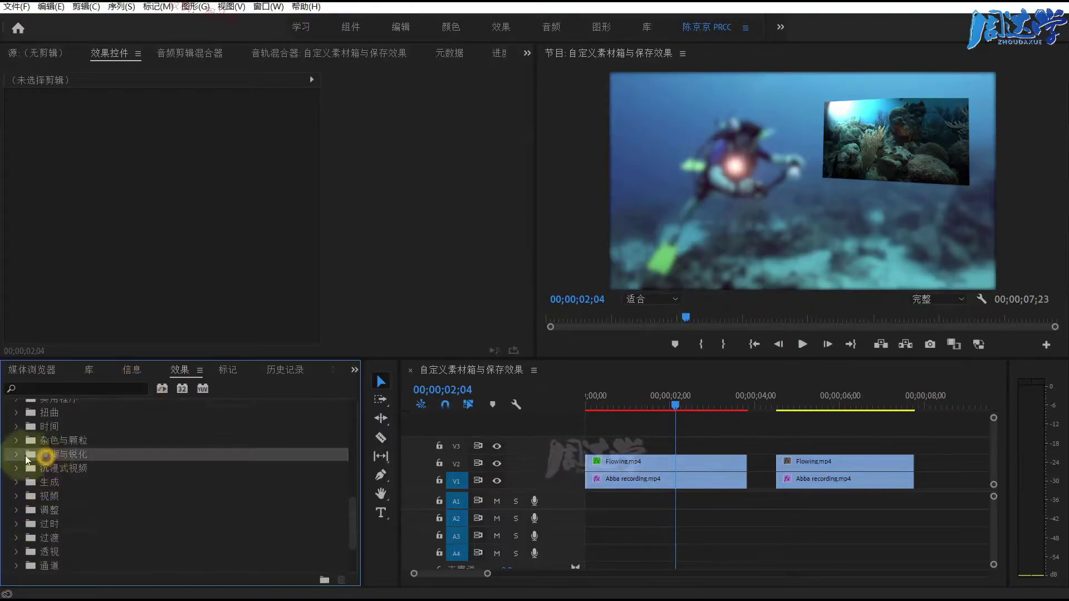
{"action": "left_click", "coordinate": [14, 454]}
{"action": "scroll", "coordinate": [89, 490], "scroll_direction": "down", "scroll_amount": 2}
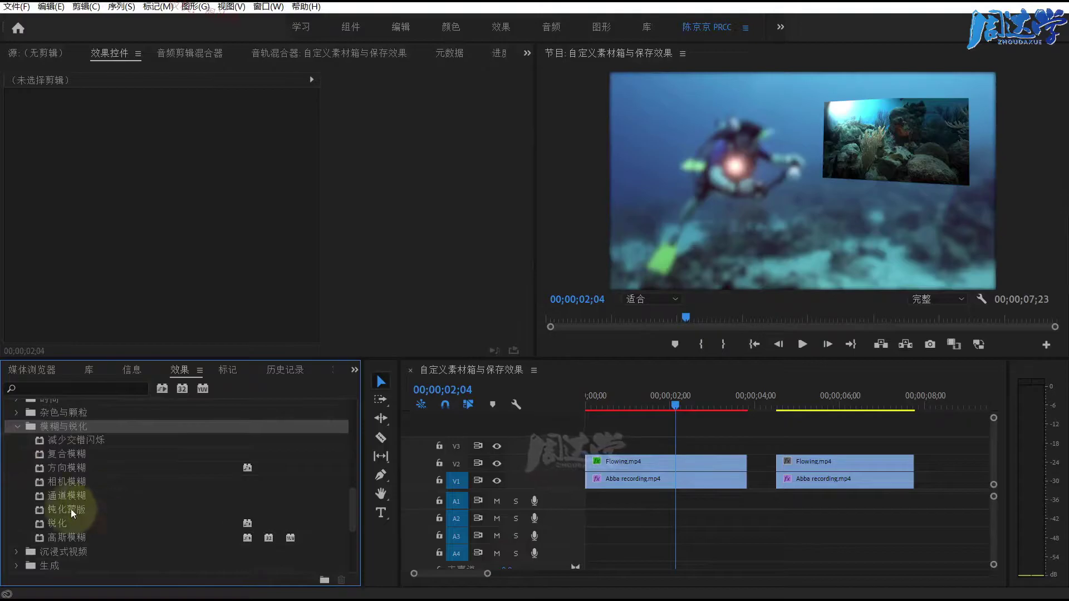
{"action": "left_click", "coordinate": [67, 537]}
{"action": "scroll", "coordinate": [135, 531], "scroll_direction": "down", "scroll_amount": 5}
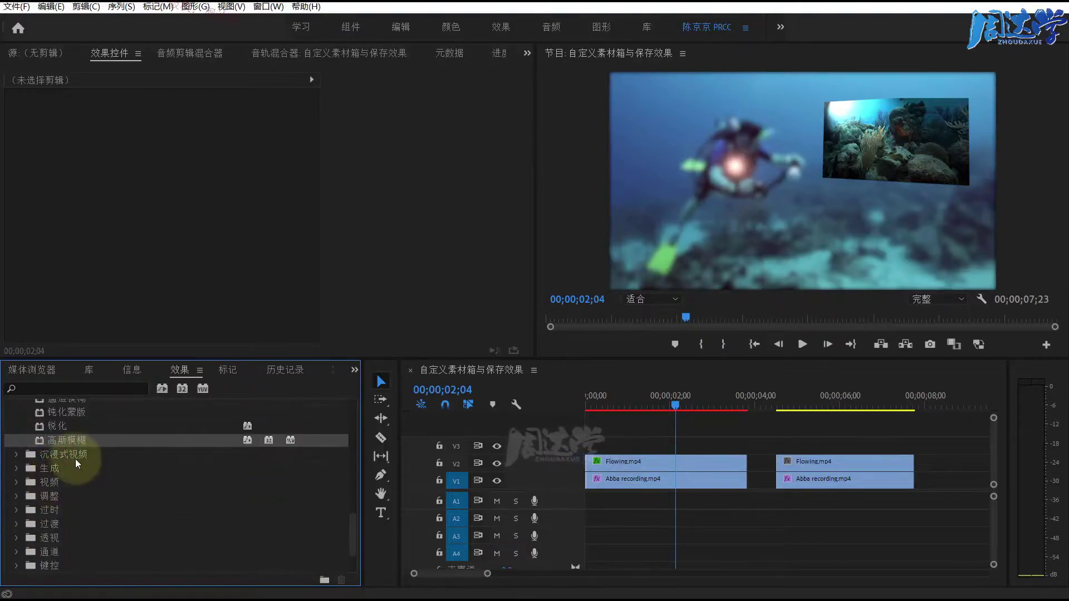
{"action": "left_click_drag", "start_coordinate": [69, 439], "coordinate": [54, 575]}
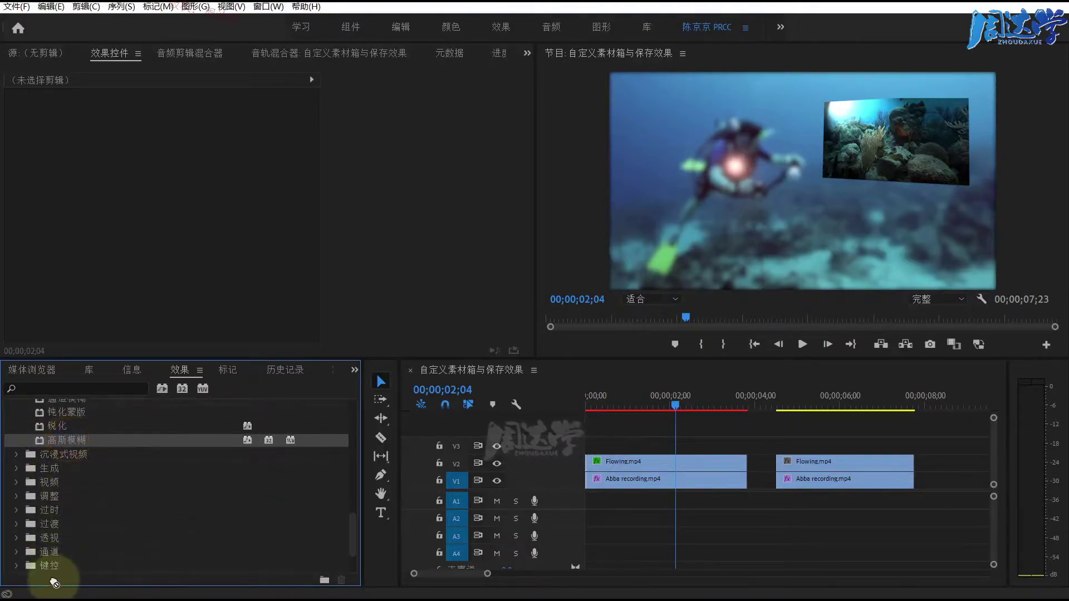
{"action": "left_click_drag", "start_coordinate": [54, 576], "coordinate": [67, 440]}
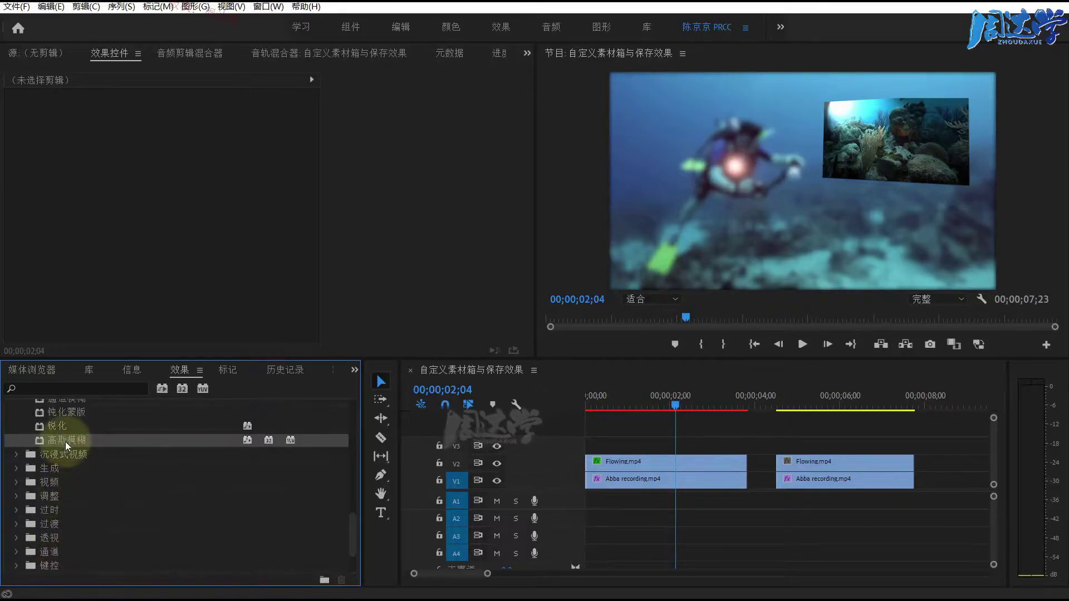
{"action": "right_click", "coordinate": [66, 445]}
{"action": "left_click", "coordinate": [106, 390]}
- Enlarge the lower panels and add 裁剪 from the 变换 folder to 我的常用效果
{"action": "left_click_drag", "start_coordinate": [104, 358], "coordinate": [128, 106]}
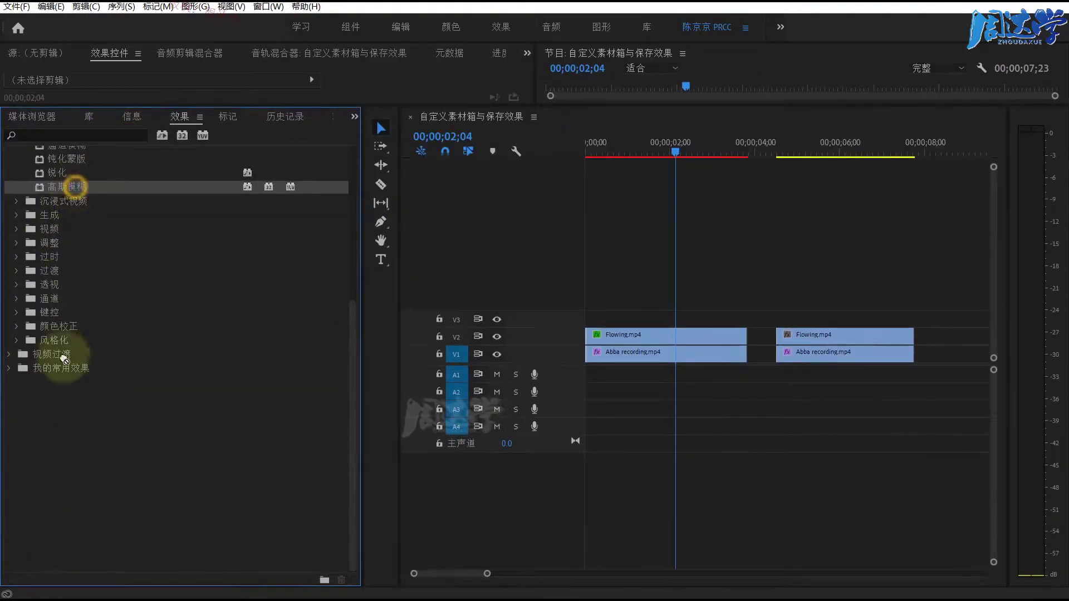
{"action": "left_click", "coordinate": [58, 369]}
{"action": "left_click", "coordinate": [9, 368]}
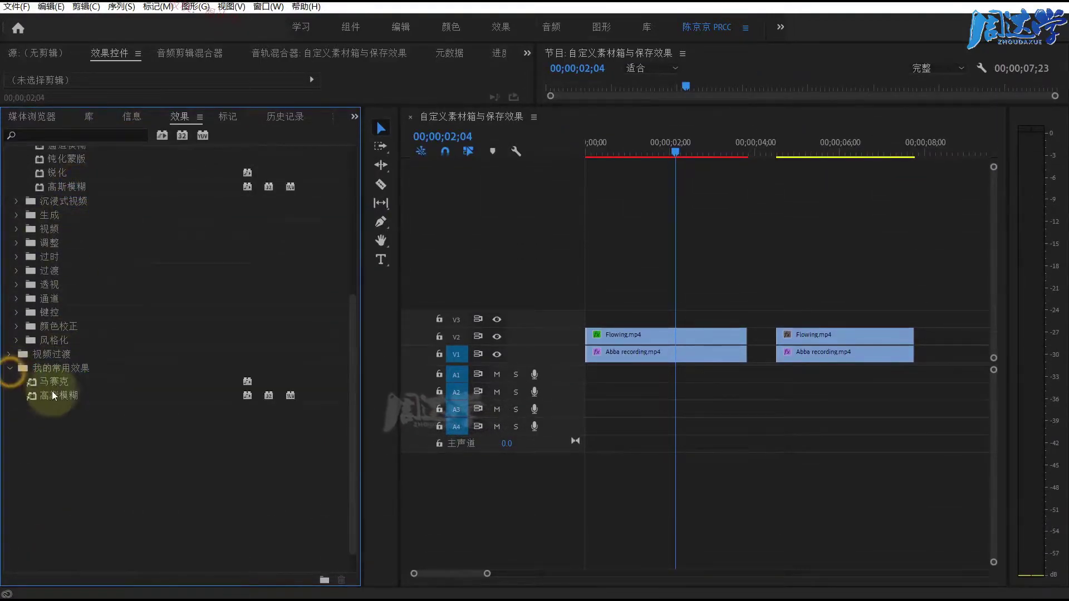
{"action": "left_click", "coordinate": [53, 368]}
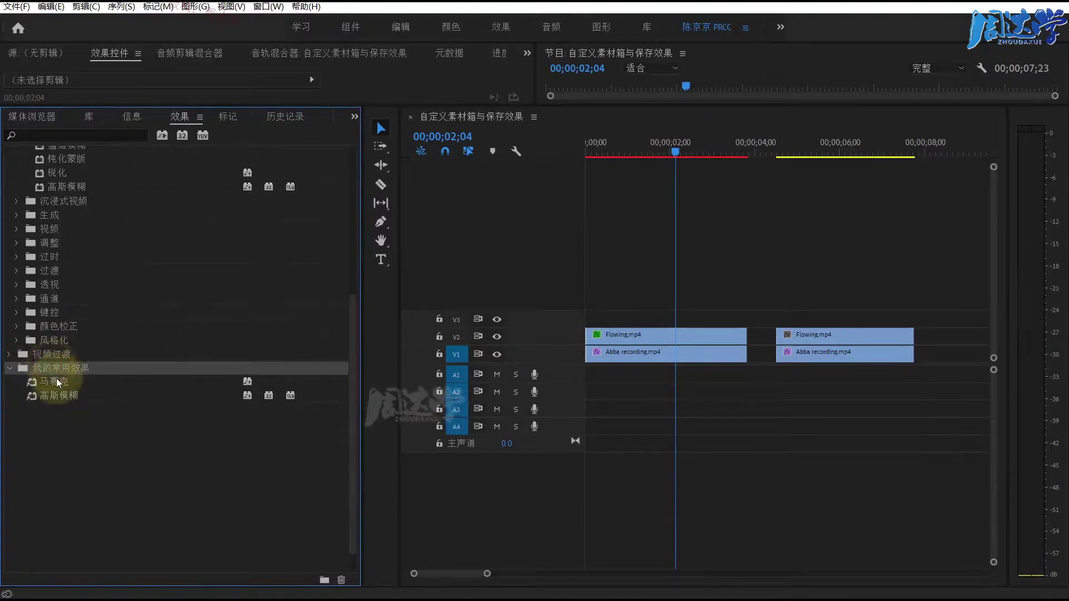
{"action": "scroll", "coordinate": [69, 276], "scroll_direction": "up", "scroll_amount": 3}
{"action": "scroll", "coordinate": [62, 315], "scroll_direction": "up", "scroll_amount": 3}
{"action": "scroll", "coordinate": [63, 319], "scroll_direction": "up", "scroll_amount": 3}
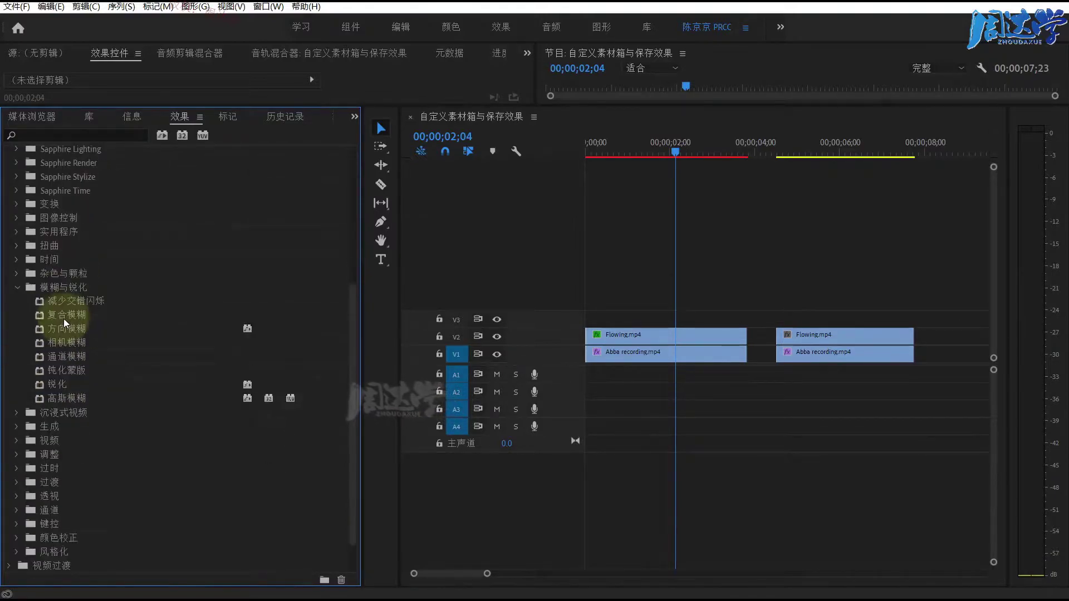
{"action": "scroll", "coordinate": [44, 272], "scroll_direction": "up", "scroll_amount": 3}
{"action": "left_click", "coordinate": [17, 162]}
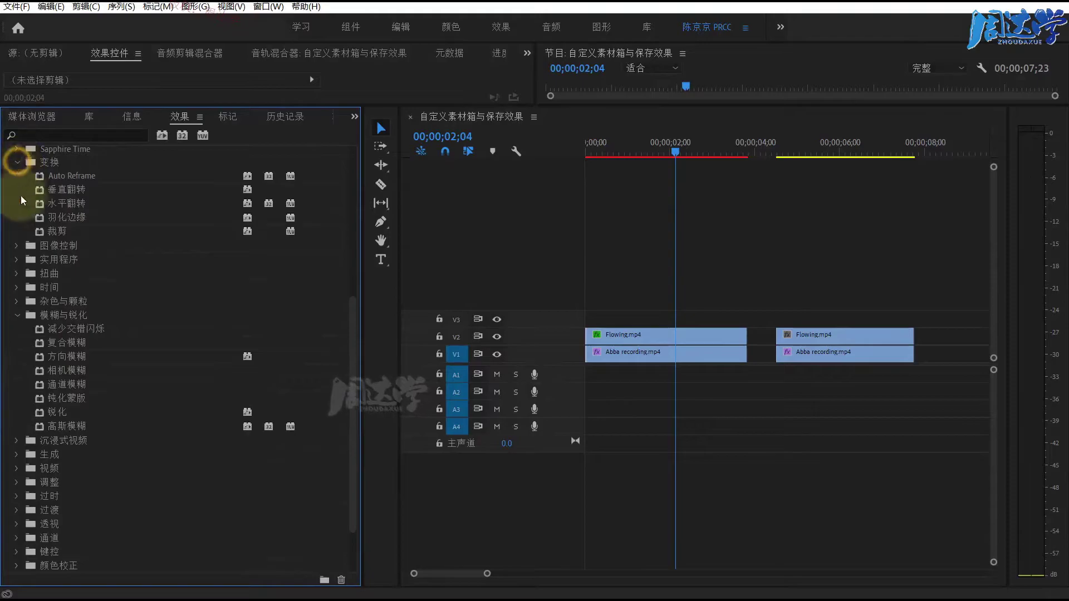
{"action": "left_click", "coordinate": [56, 233]}
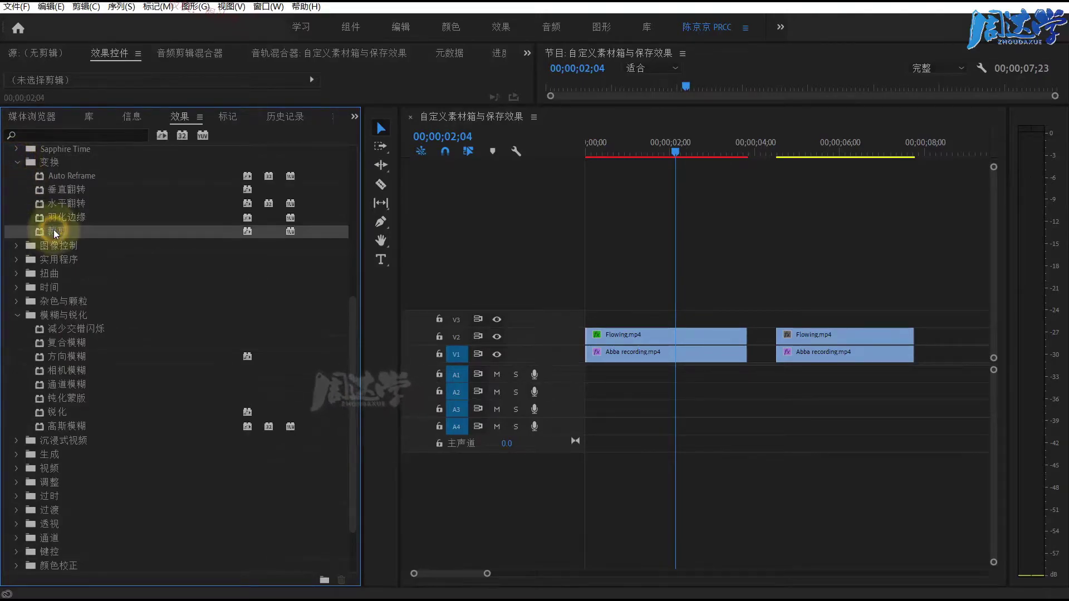
{"action": "scroll", "coordinate": [86, 315], "scroll_direction": "down", "scroll_amount": 3}
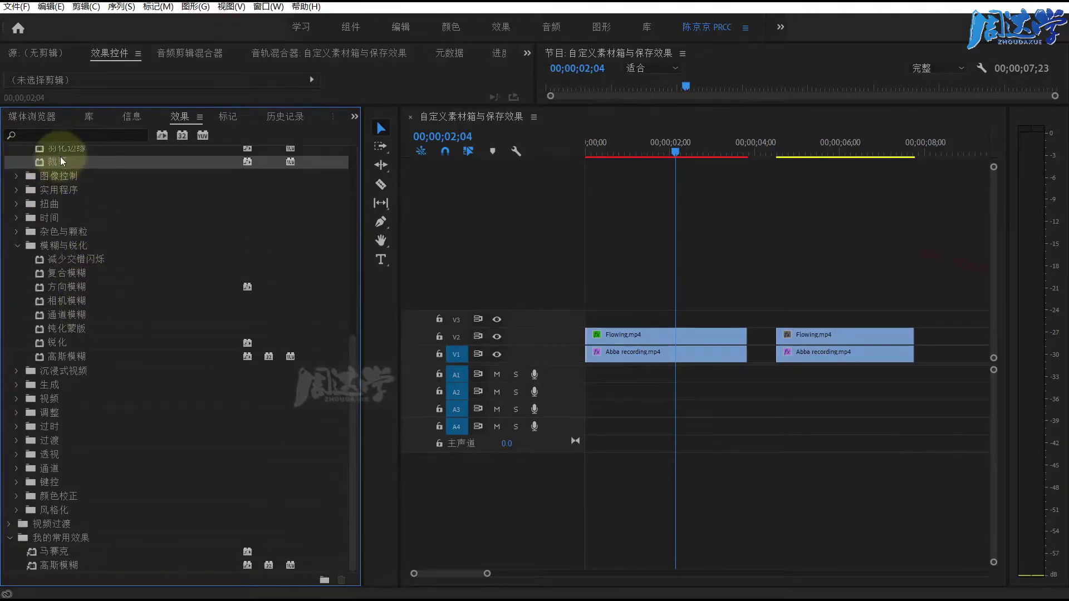
{"action": "left_click", "coordinate": [61, 537]}
{"action": "scroll", "coordinate": [100, 479], "scroll_direction": "up", "scroll_amount": 2}
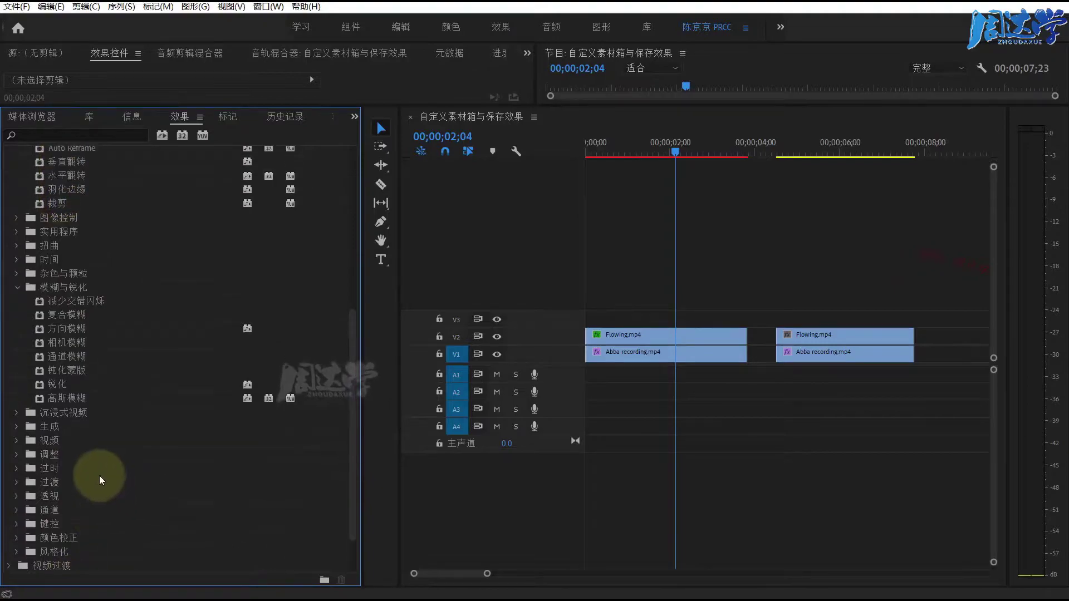
{"action": "scroll", "coordinate": [99, 478], "scroll_direction": "up", "scroll_amount": 3}
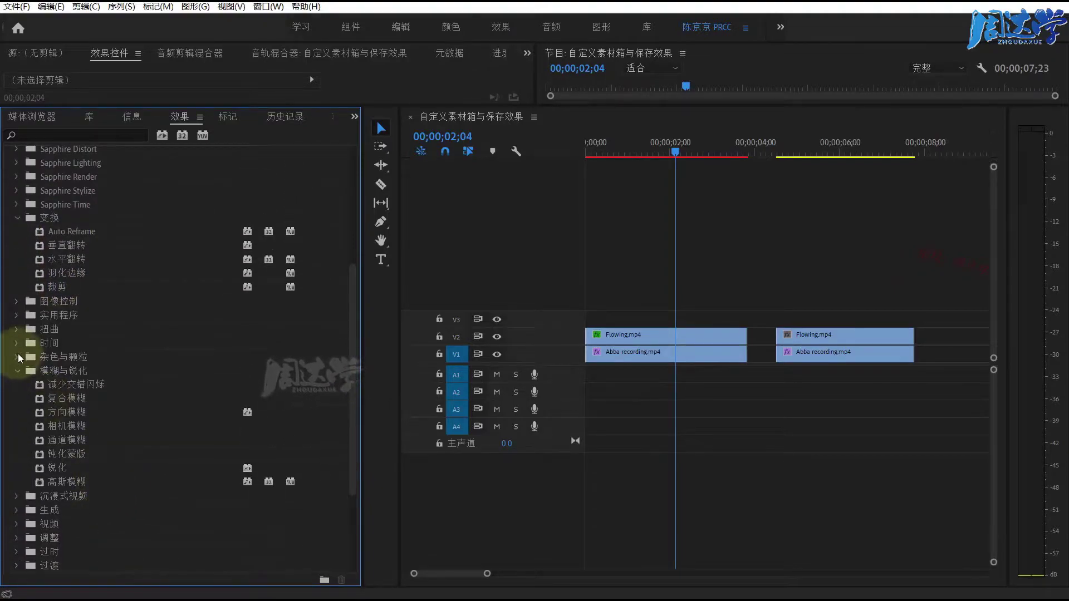
- Search 黑白, drop it into 我的常用效果, collapse the folders and clear the search
{"action": "left_click", "coordinate": [67, 135]}
{"action": "type", "text": "黑白"}
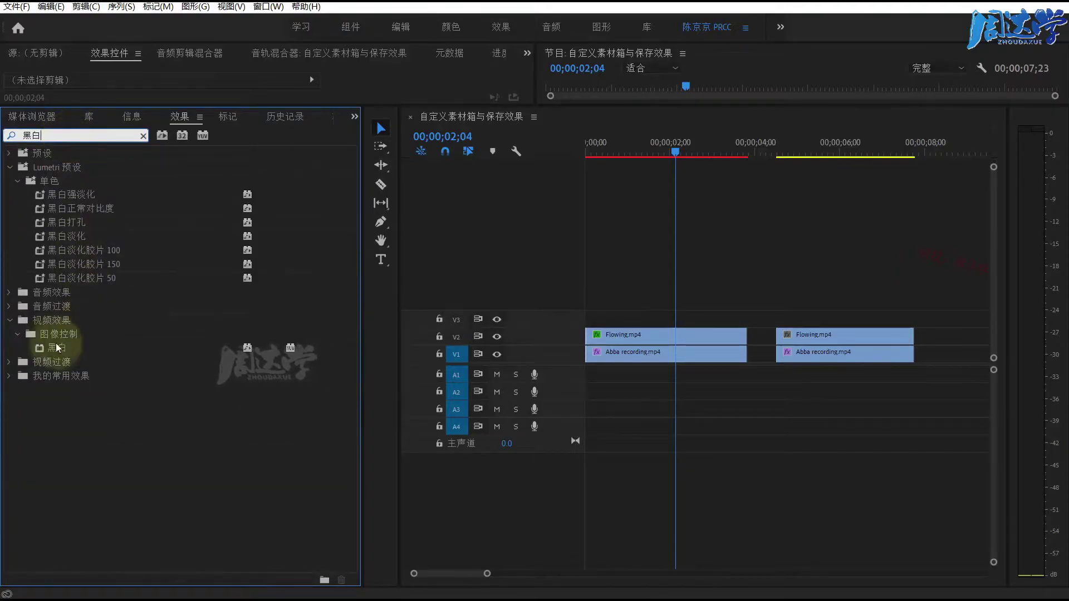
{"action": "left_click", "coordinate": [55, 335]}
{"action": "left_click_drag", "start_coordinate": [55, 350], "coordinate": [48, 379]}
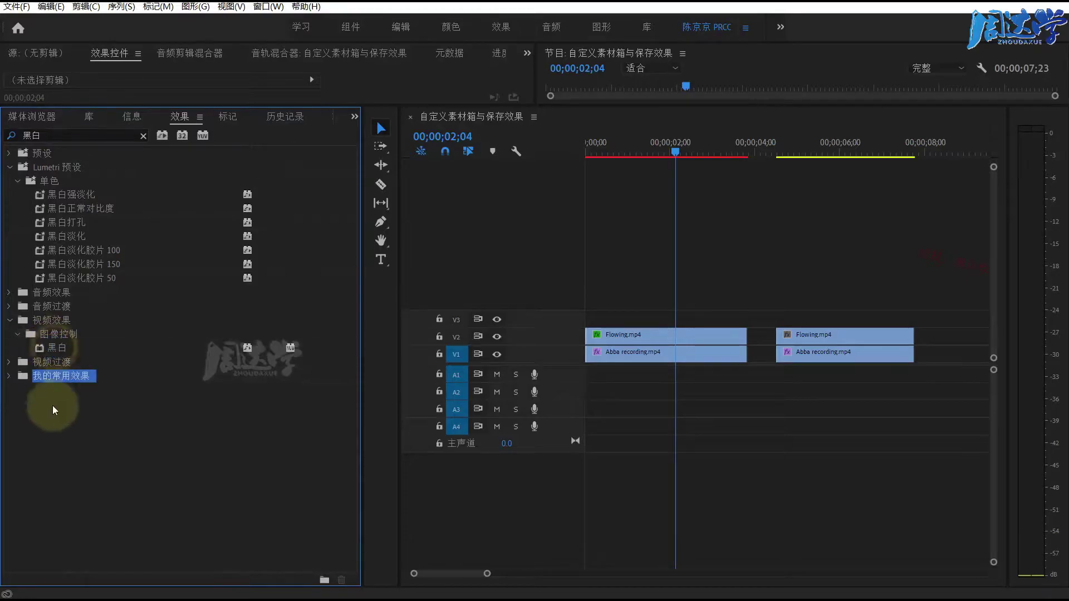
{"action": "left_click", "coordinate": [10, 377]}
{"action": "left_click", "coordinate": [18, 335]}
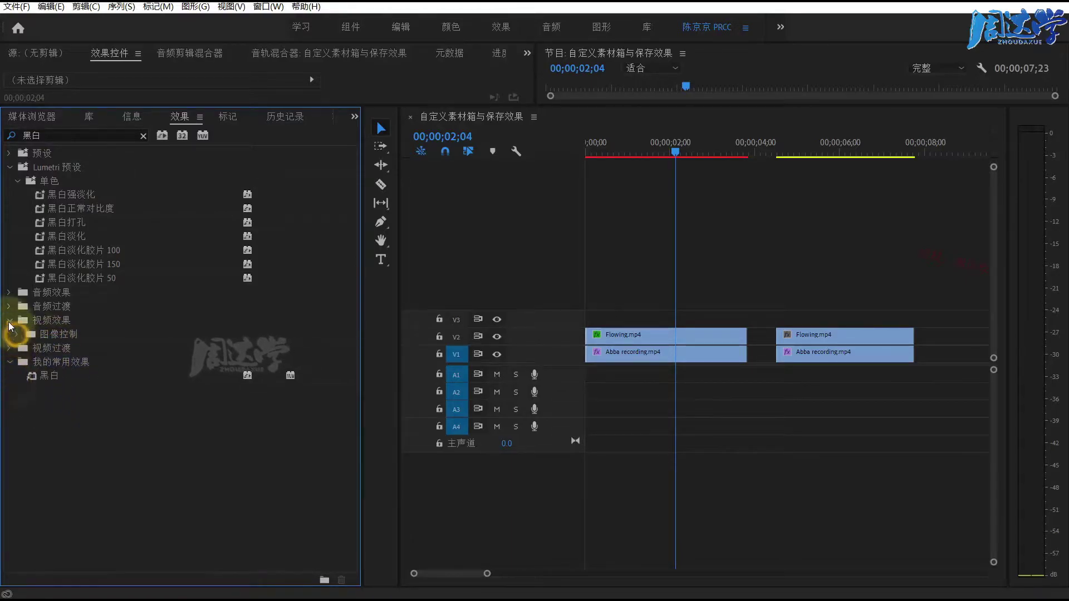
{"action": "left_click", "coordinate": [8, 321]}
{"action": "left_click", "coordinate": [9, 168]}
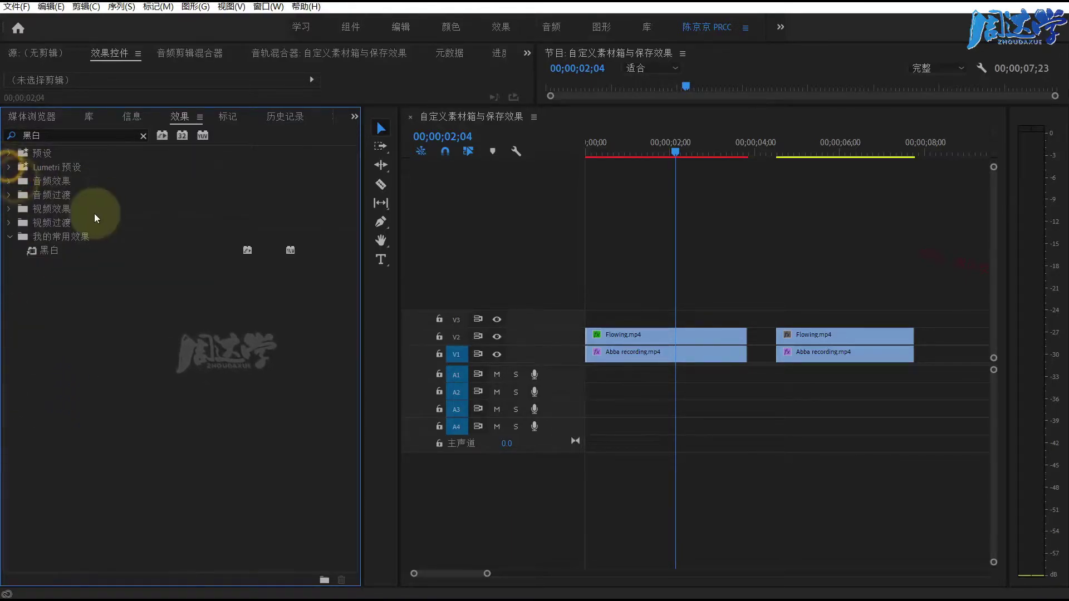
{"action": "left_click", "coordinate": [144, 136]}
{"action": "left_click", "coordinate": [9, 237]}
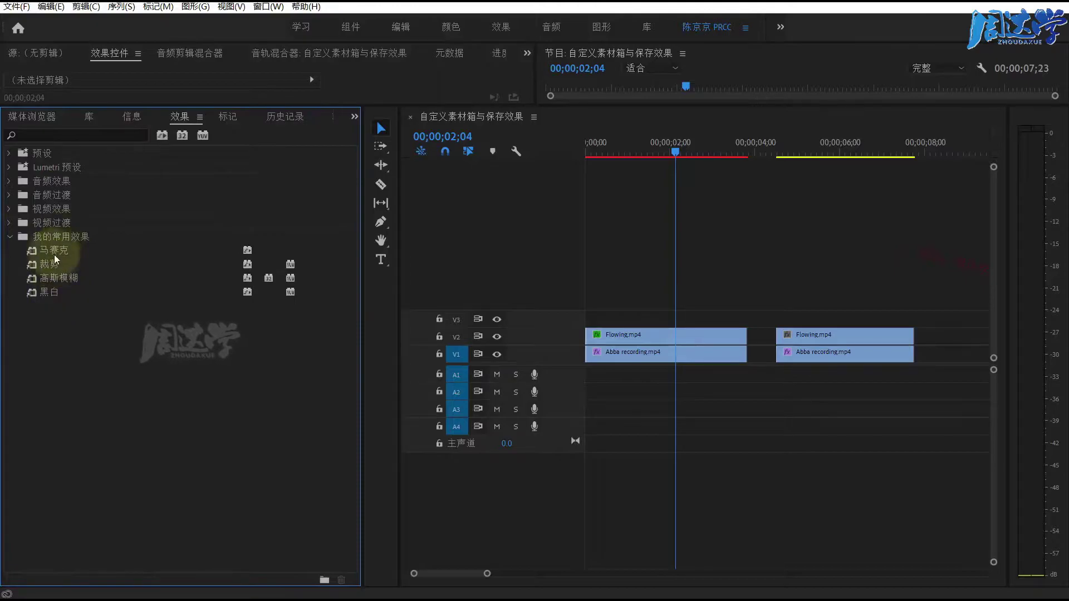
- At 05;25, set the second Flowing.mp4 clip to Scale 37 and Position 921, 209
{"action": "left_click_drag", "start_coordinate": [198, 106], "coordinate": [198, 326]}
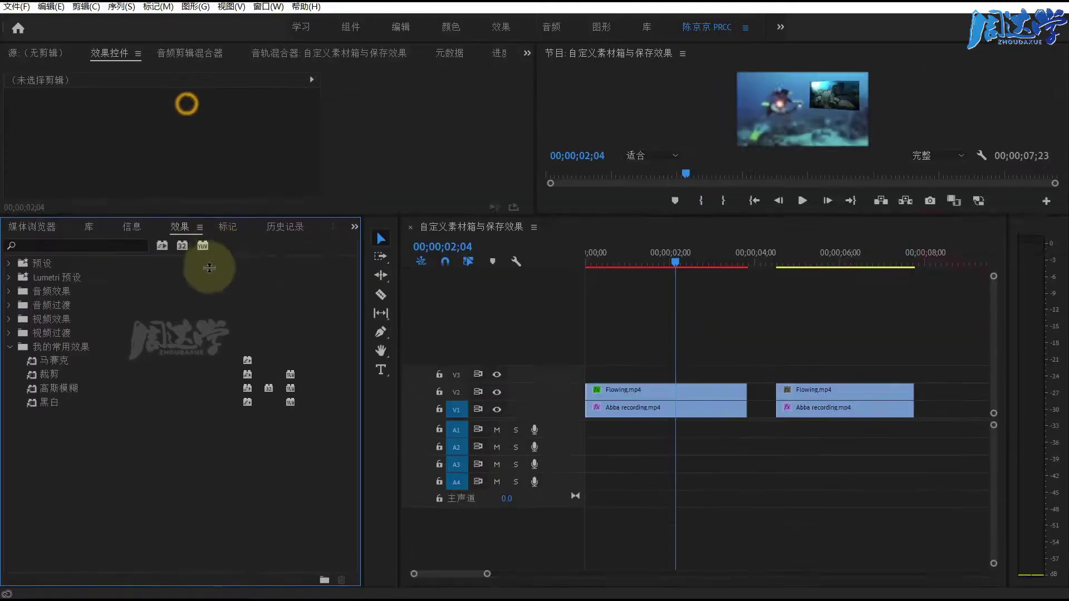
{"action": "left_click_drag", "start_coordinate": [759, 366], "coordinate": [833, 368]}
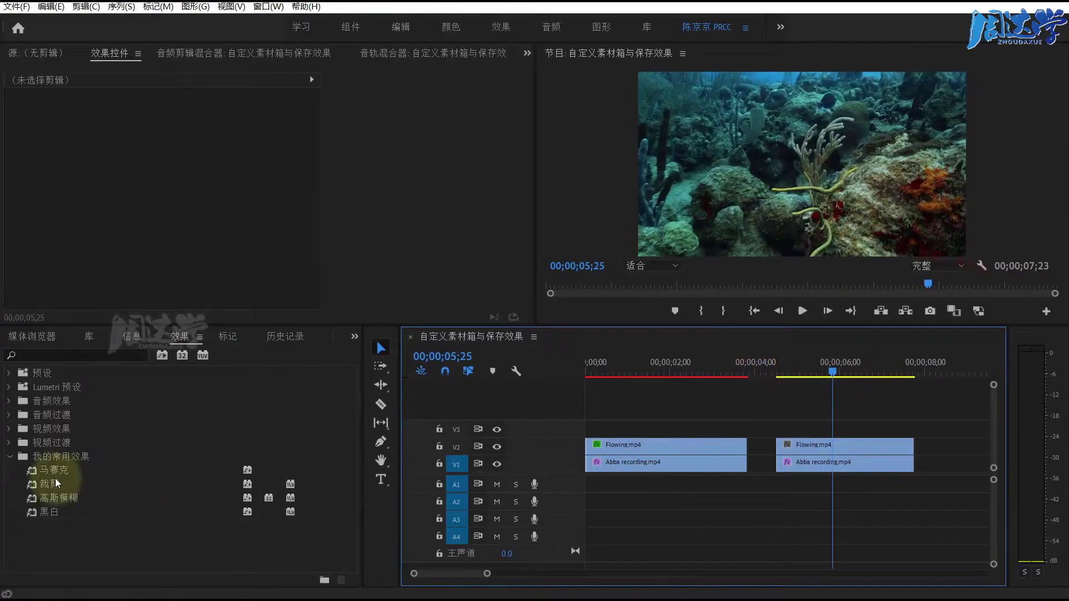
{"action": "left_click", "coordinate": [47, 505]}
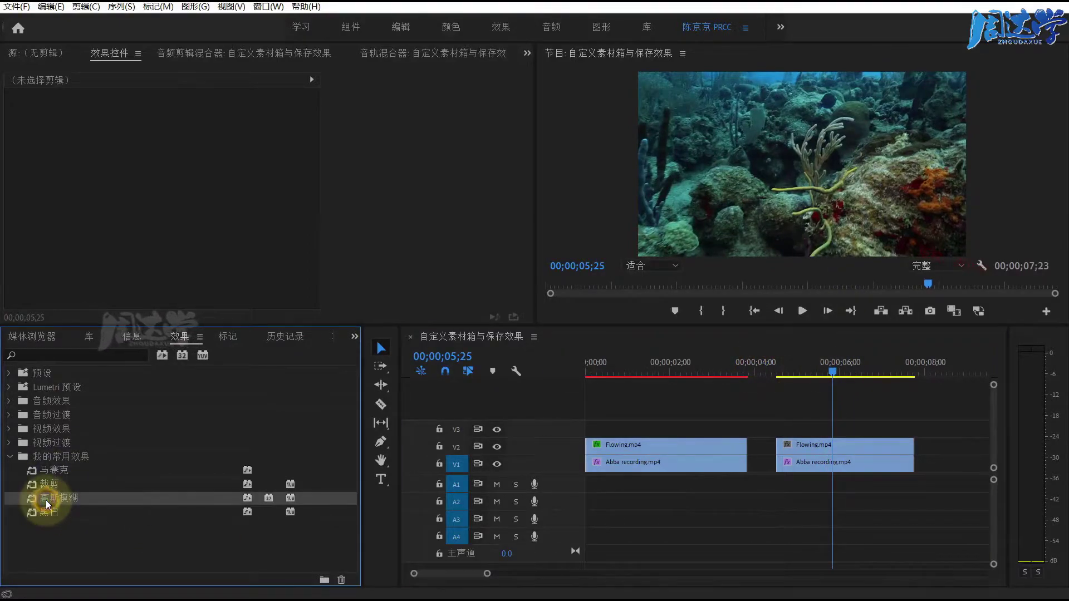
{"action": "left_click", "coordinate": [800, 448]}
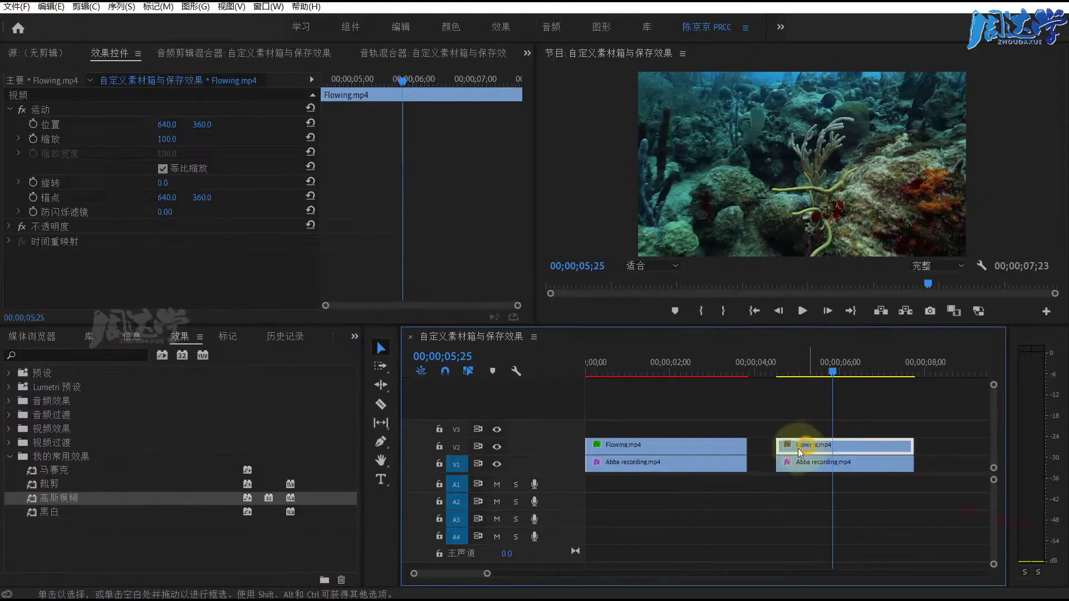
{"action": "mouse_move", "coordinate": [165, 139]}
{"action": "left_mouse_down"}
{"action": "mouse_move", "coordinate": [111, 142]}
{"action": "mouse_move", "coordinate": [371, 143]}
{"action": "left_mouse_up"}
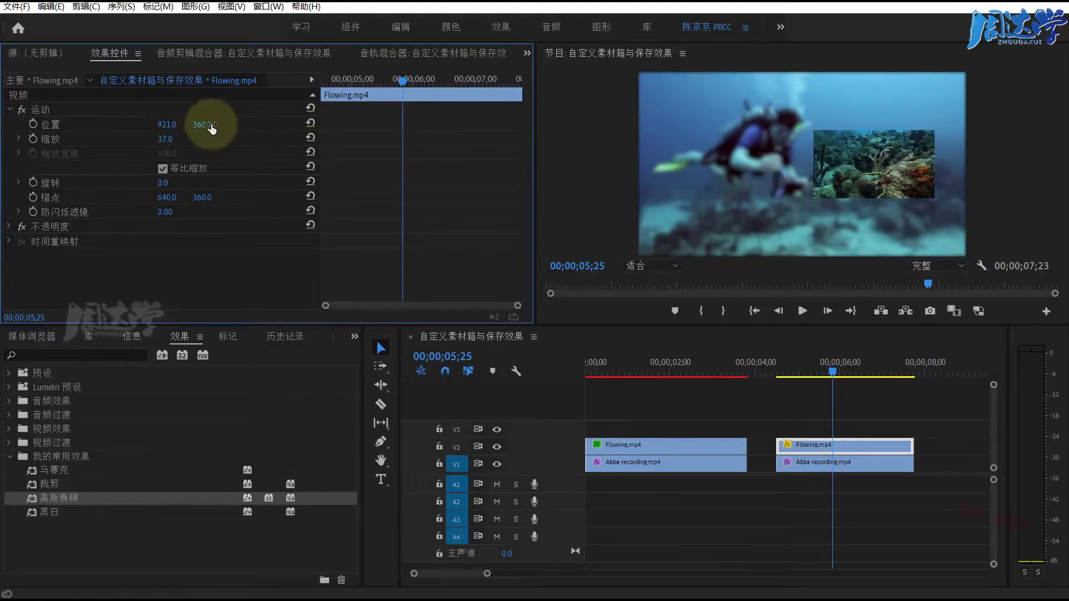
{"action": "left_click_drag", "start_coordinate": [211, 128], "coordinate": [95, 128]}
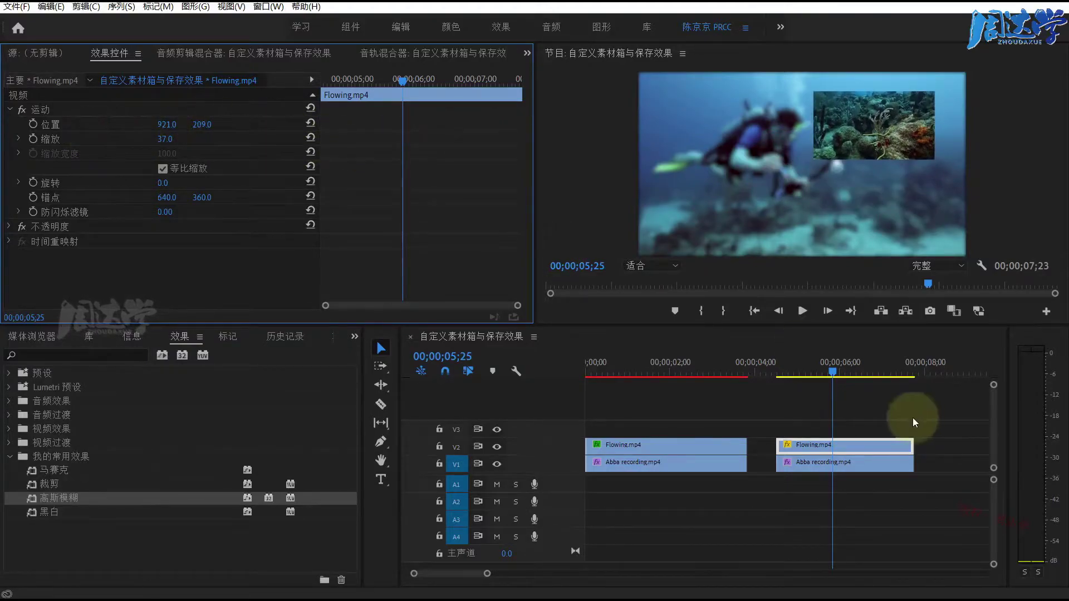
- Switch off the existing Gaussian blur on the second Abba recording.mp4 clip
{"action": "left_click", "coordinate": [813, 462]}
{"action": "scroll", "coordinate": [103, 273], "scroll_direction": "down", "scroll_amount": 1}
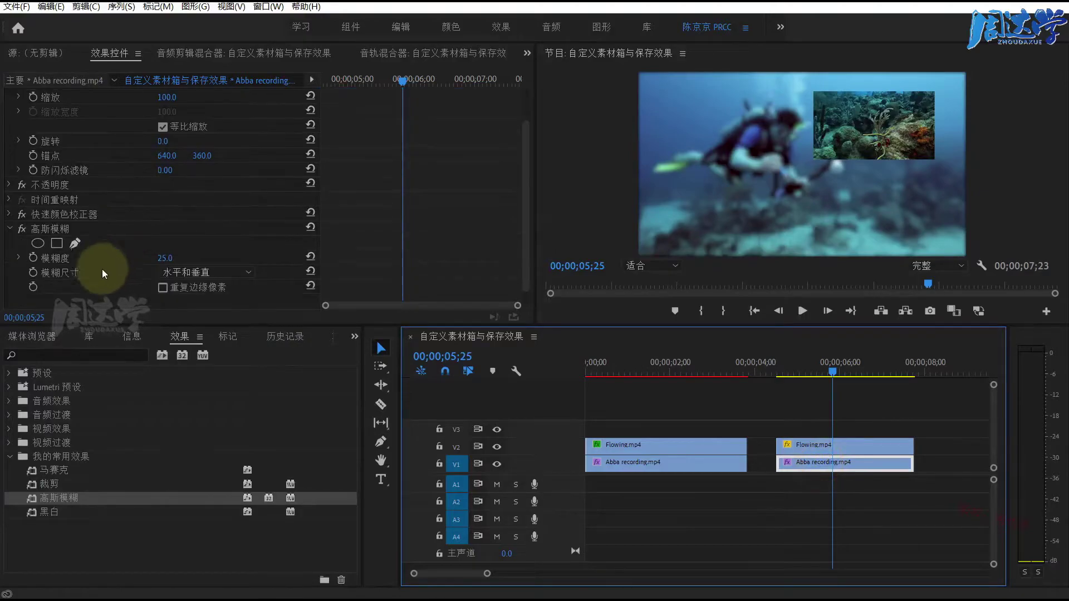
{"action": "left_click", "coordinate": [21, 229]}
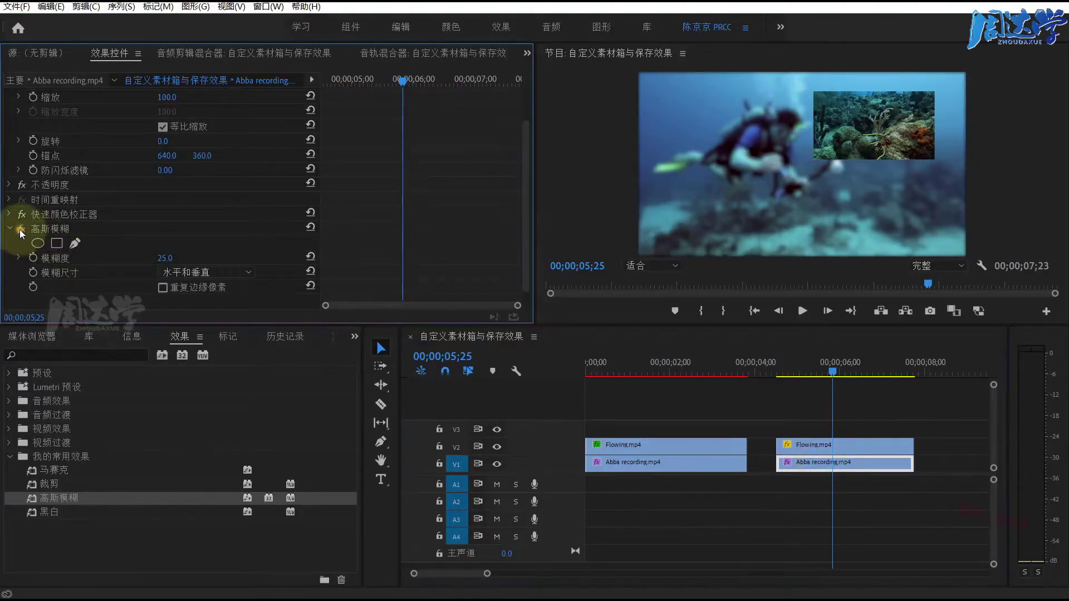
{"action": "left_click", "coordinate": [56, 229]}
- Apply another 高斯模糊 from the custom bin to that clip with blurriness 20
{"action": "left_click", "coordinate": [50, 500]}
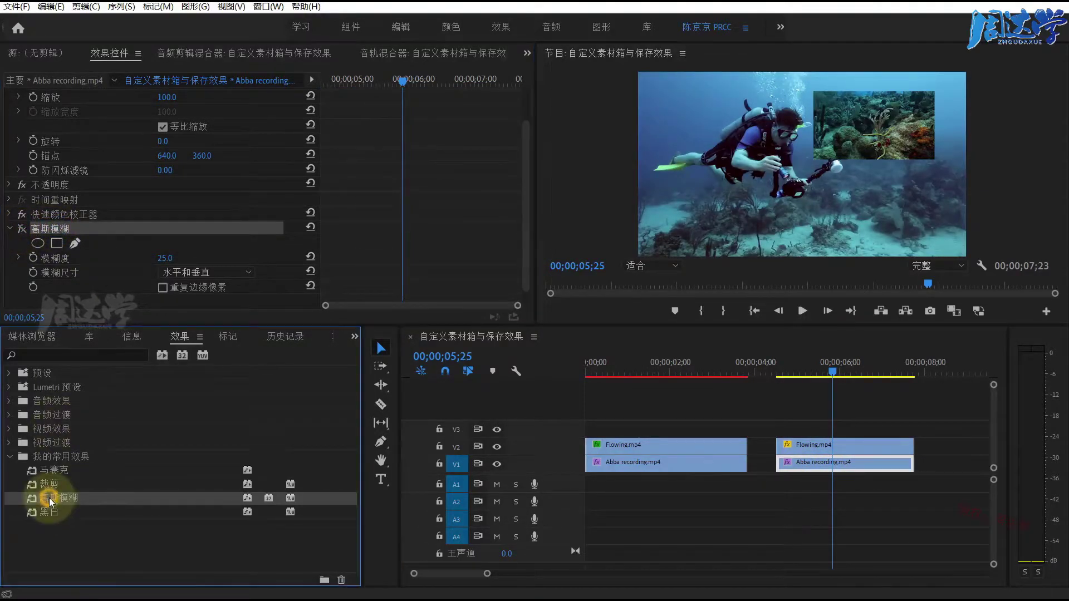
{"action": "left_click_drag", "start_coordinate": [50, 500], "coordinate": [807, 464]}
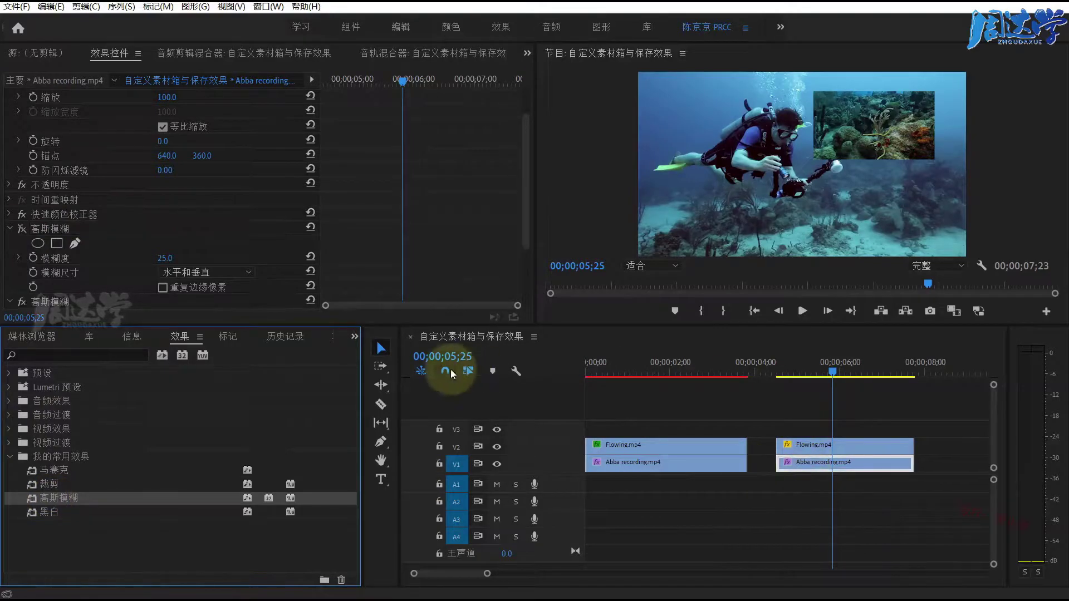
{"action": "scroll", "coordinate": [170, 265], "scroll_direction": "down", "scroll_amount": 5}
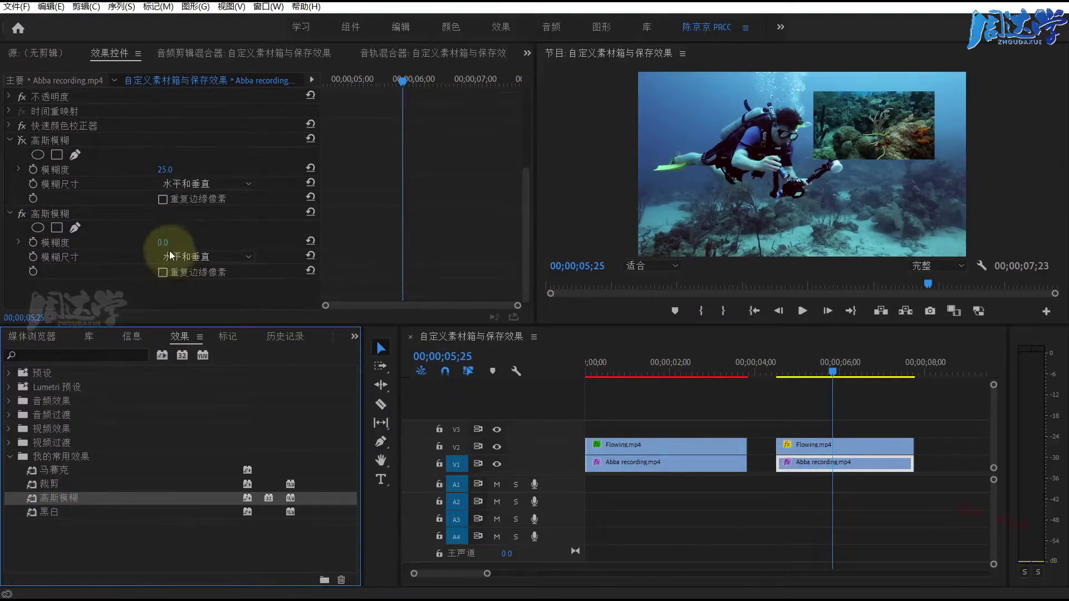
{"action": "left_click_drag", "start_coordinate": [167, 242], "coordinate": [165, 242]}
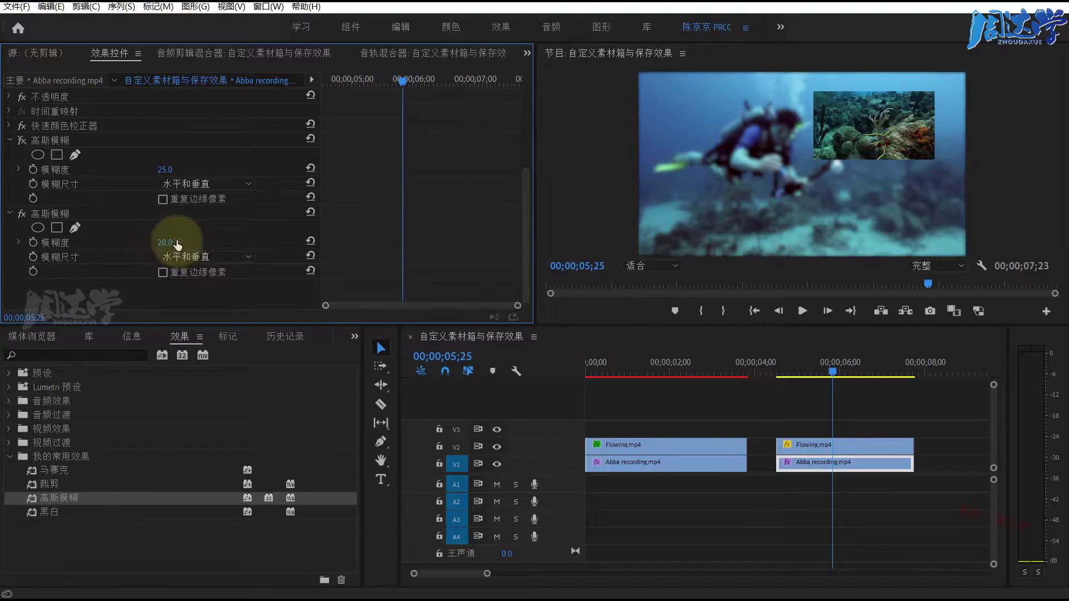
{"action": "left_click_drag", "start_coordinate": [625, 328], "coordinate": [630, 427]}
{"action": "left_click", "coordinate": [65, 558]}
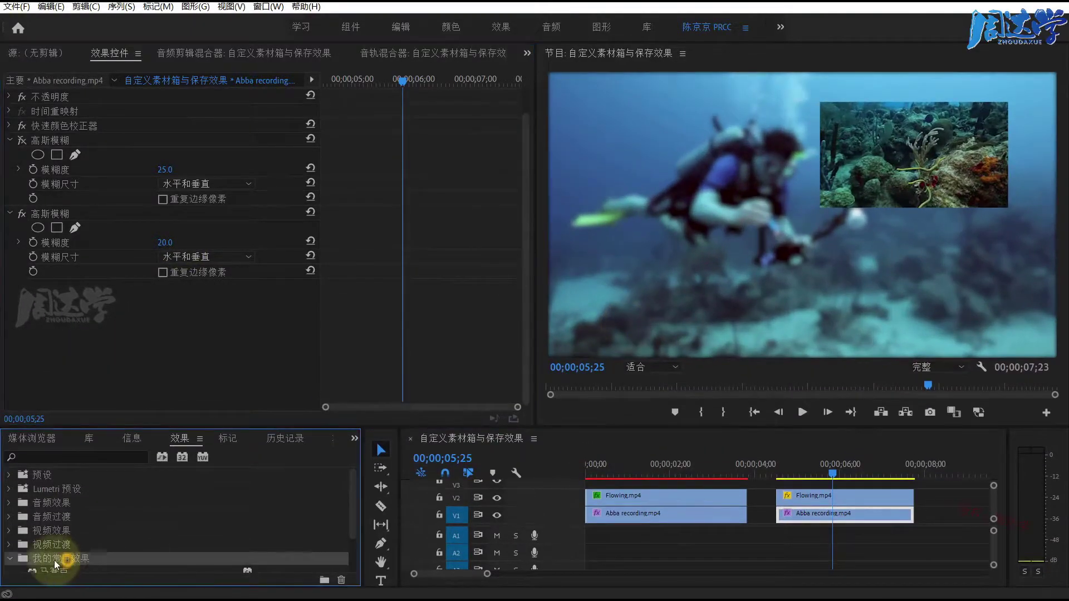
{"action": "left_click", "coordinate": [9, 558]}
{"action": "left_click", "coordinate": [39, 476]}
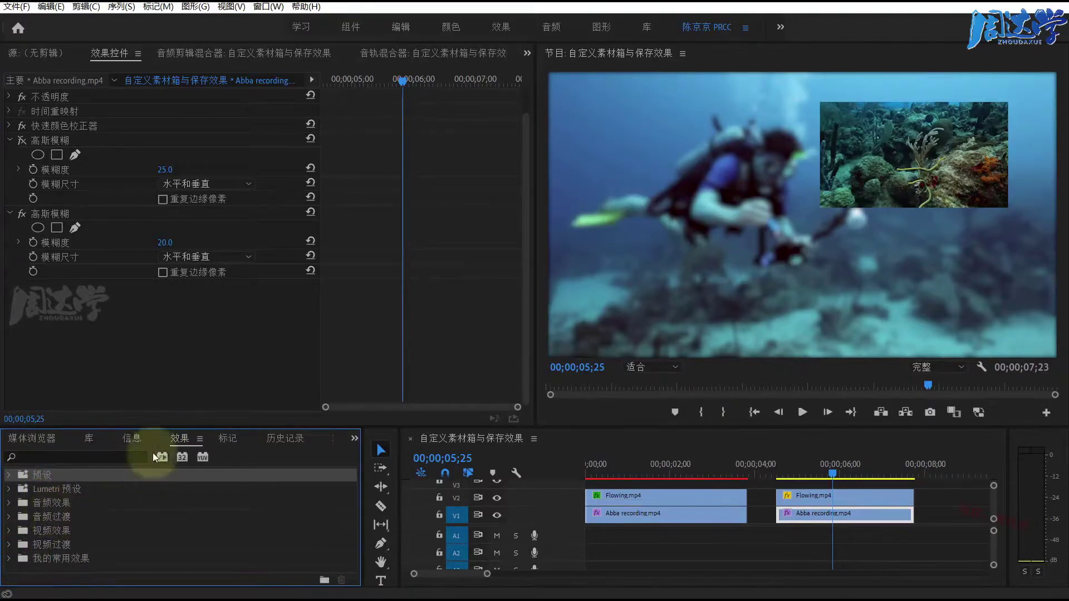
- Create a new preset bin under 预设 and rename it 设计传说
{"action": "left_click_drag", "start_coordinate": [157, 426], "coordinate": [156, 381]}
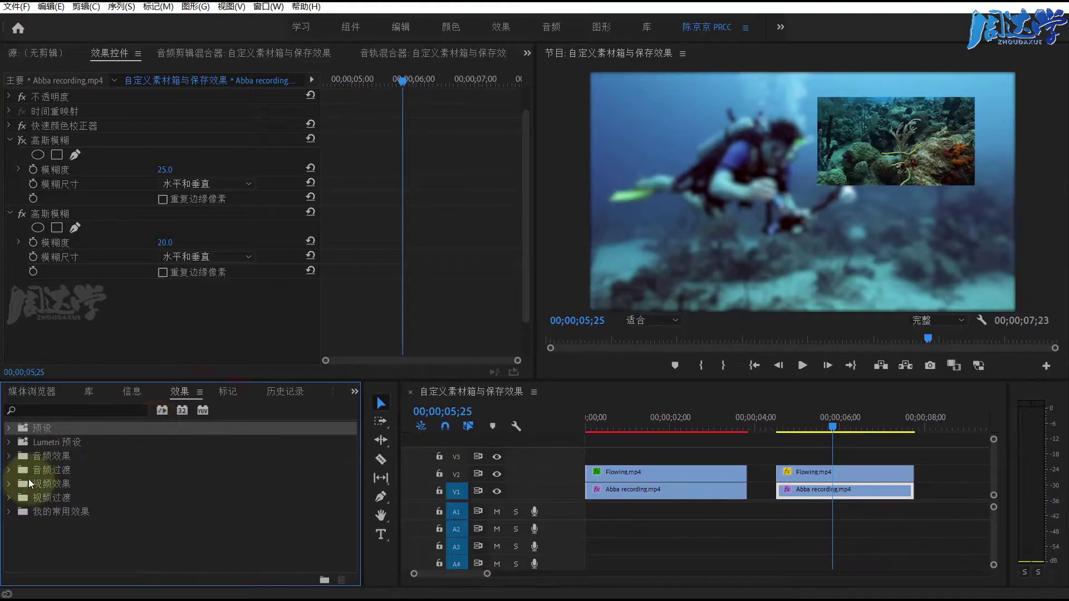
{"action": "right_click", "coordinate": [69, 530]}
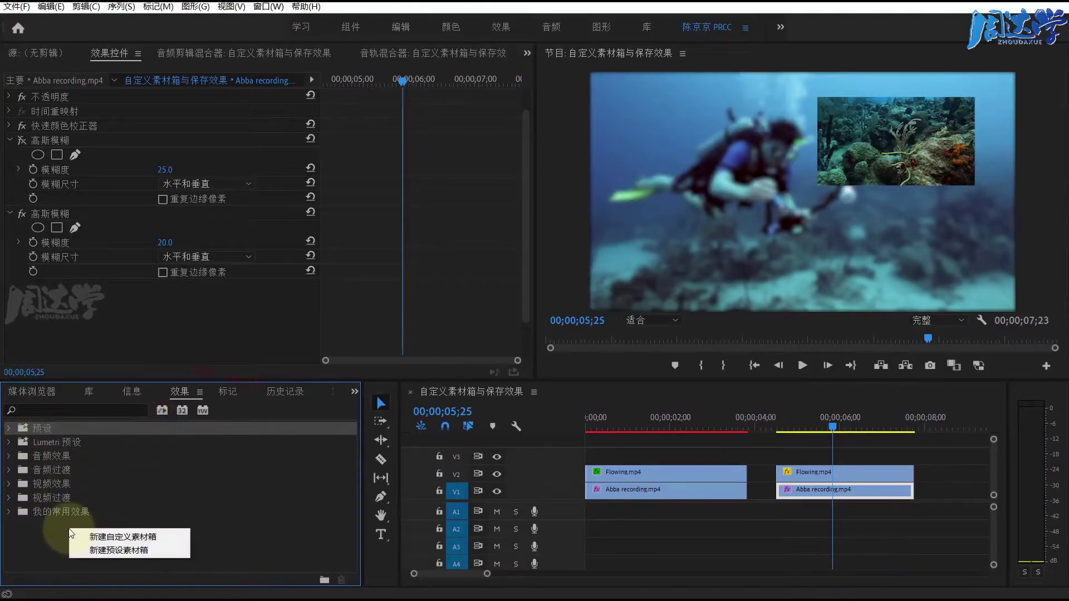
{"action": "left_click", "coordinate": [119, 552]}
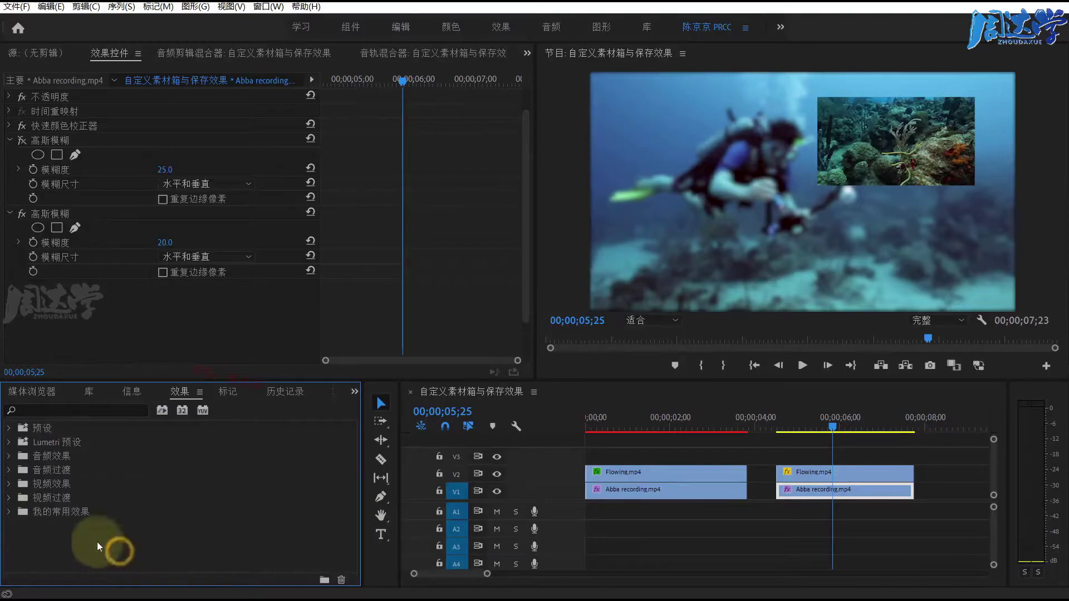
{"action": "left_click", "coordinate": [8, 429]}
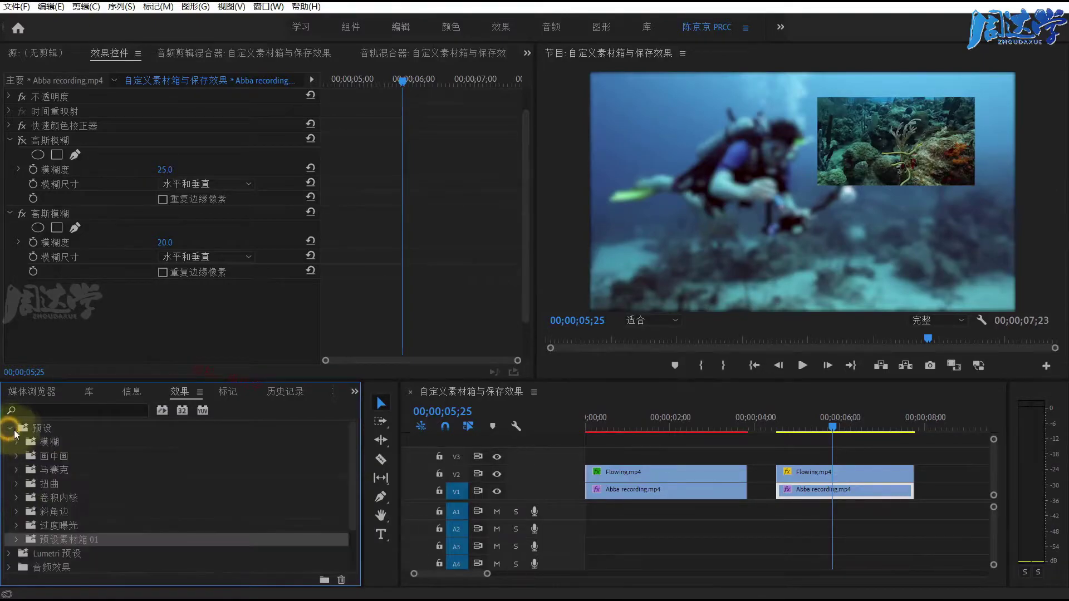
{"action": "left_click", "coordinate": [65, 539]}
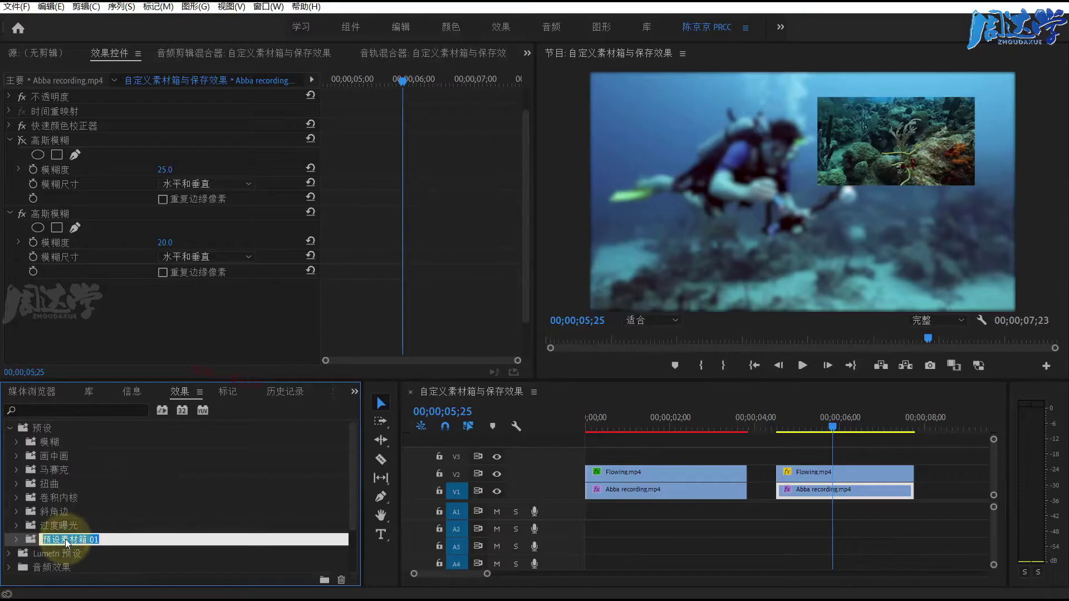
{"action": "type", "text": "sh"}
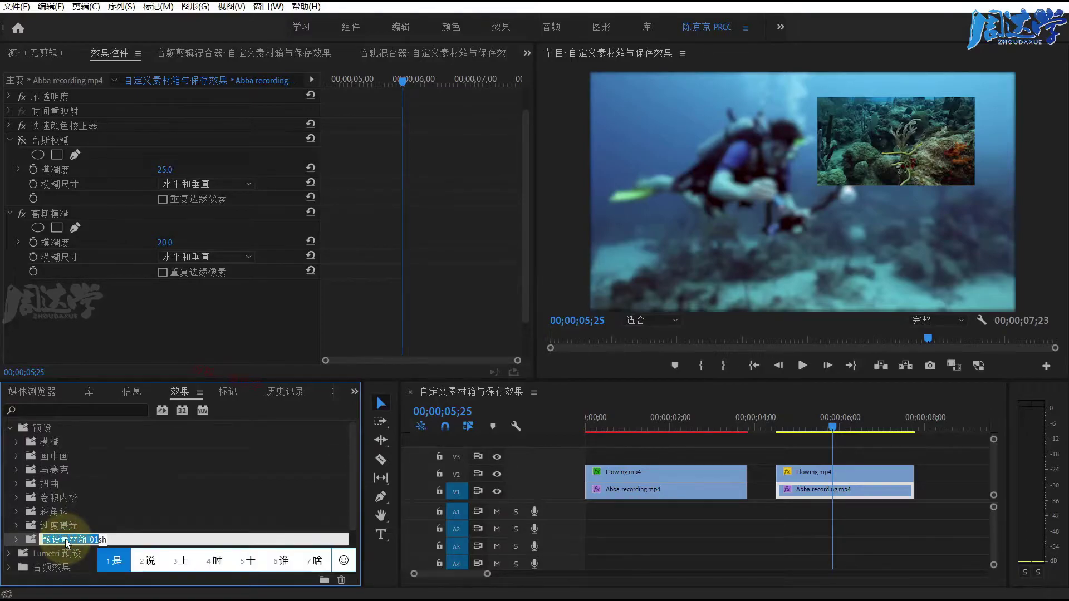
{"action": "type", "text": "ejic设计传说"}
{"action": "key", "text": "Return"}
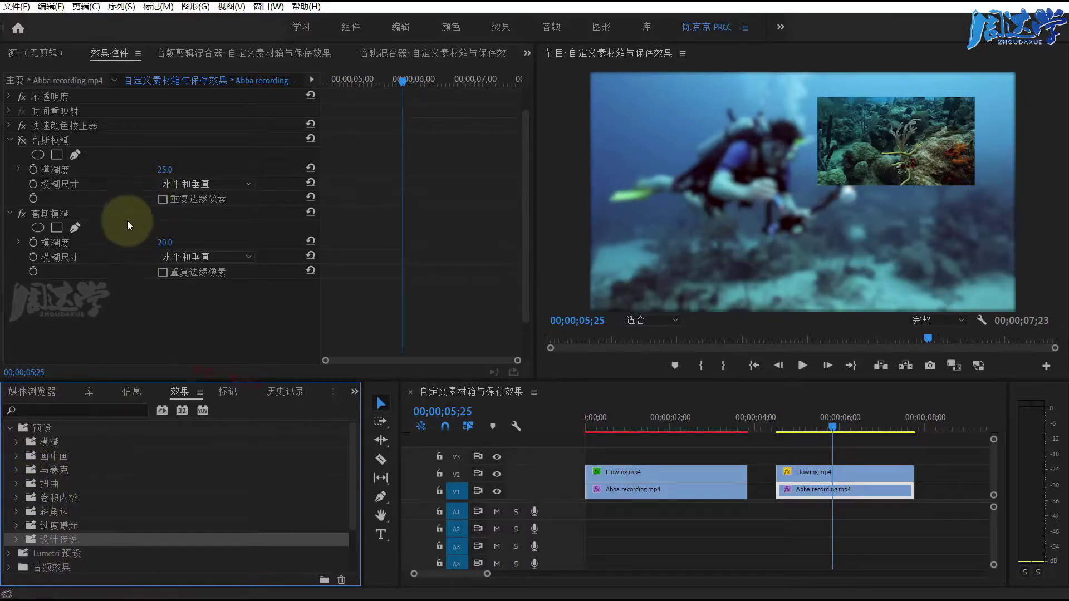
- Review the first clip's 投影, 基本 3D and 光照效果 effects, then select the second Flowing.mp4 clip
{"action": "left_click", "coordinate": [808, 476]}
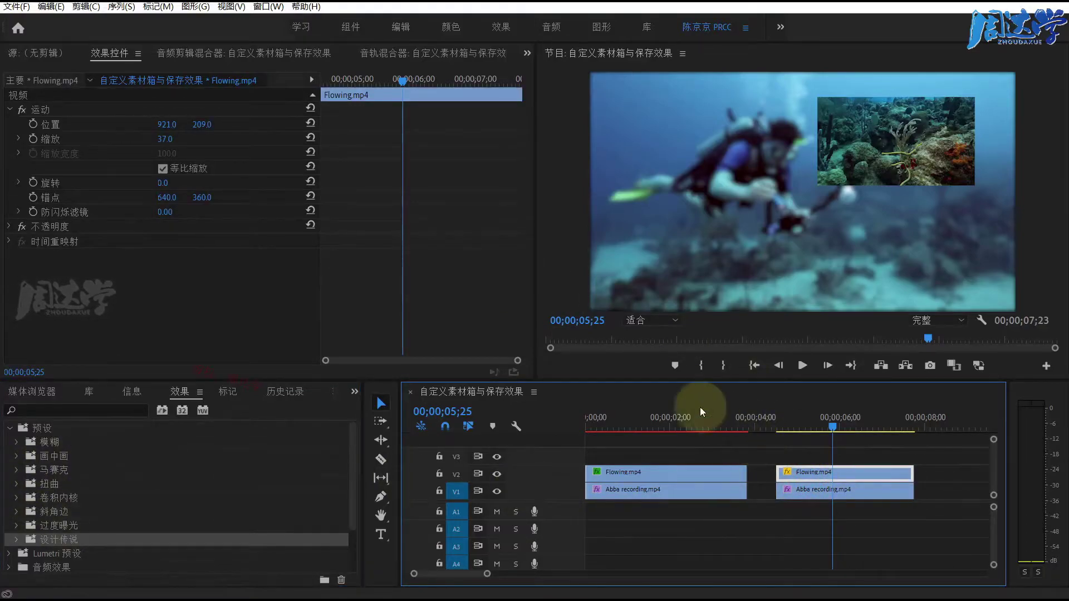
{"action": "left_click", "coordinate": [691, 423]}
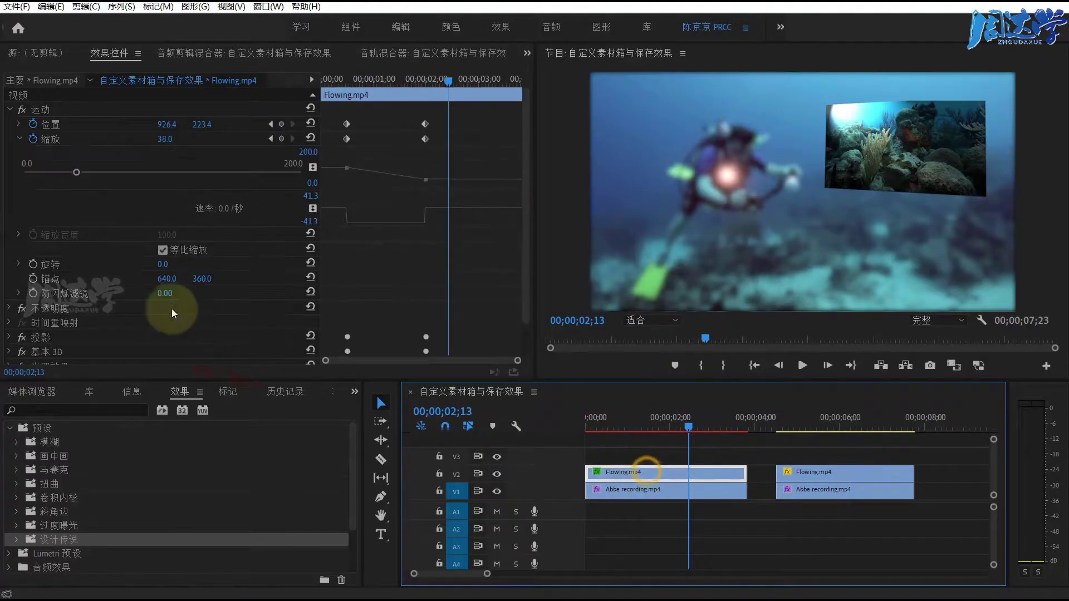
{"action": "left_click", "coordinate": [10, 110]}
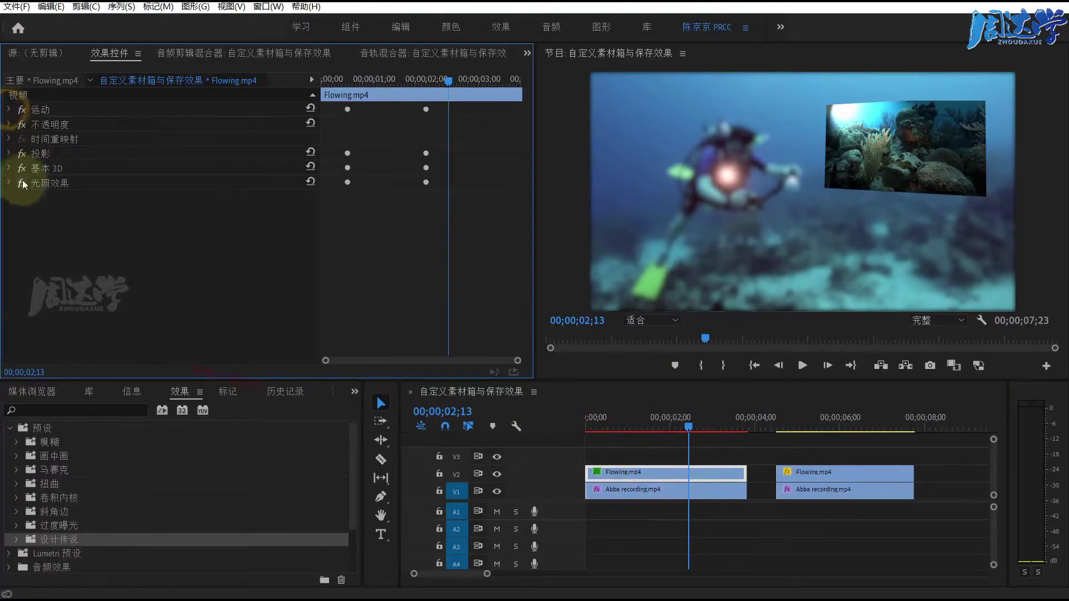
{"action": "left_click", "coordinate": [44, 157]}
{"action": "left_click", "coordinate": [46, 168]}
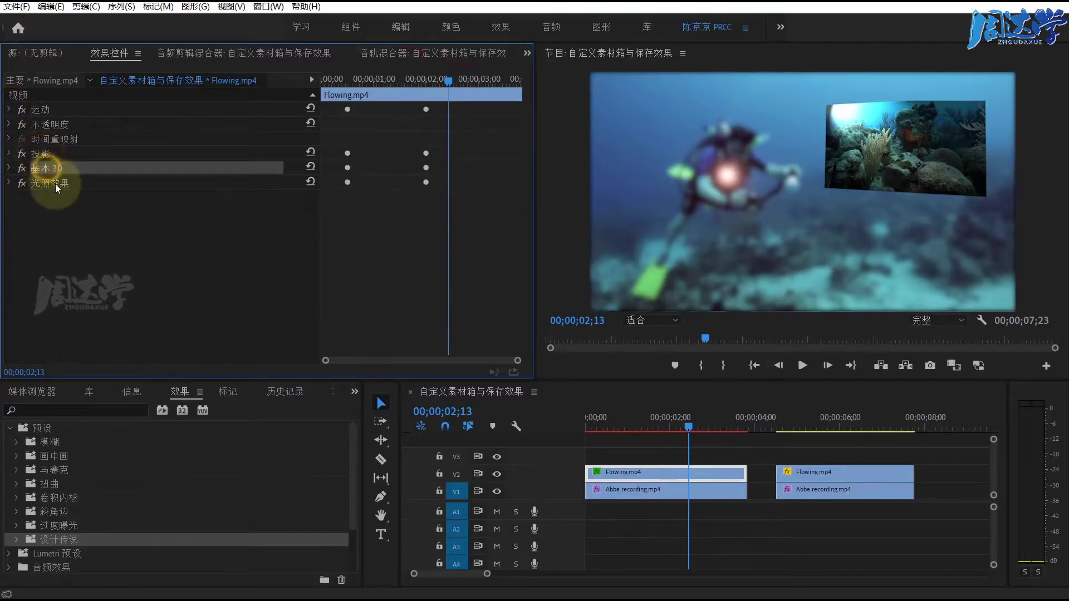
{"action": "left_click", "coordinate": [55, 184]}
{"action": "left_click", "coordinate": [851, 423]}
{"action": "left_click", "coordinate": [838, 469]}
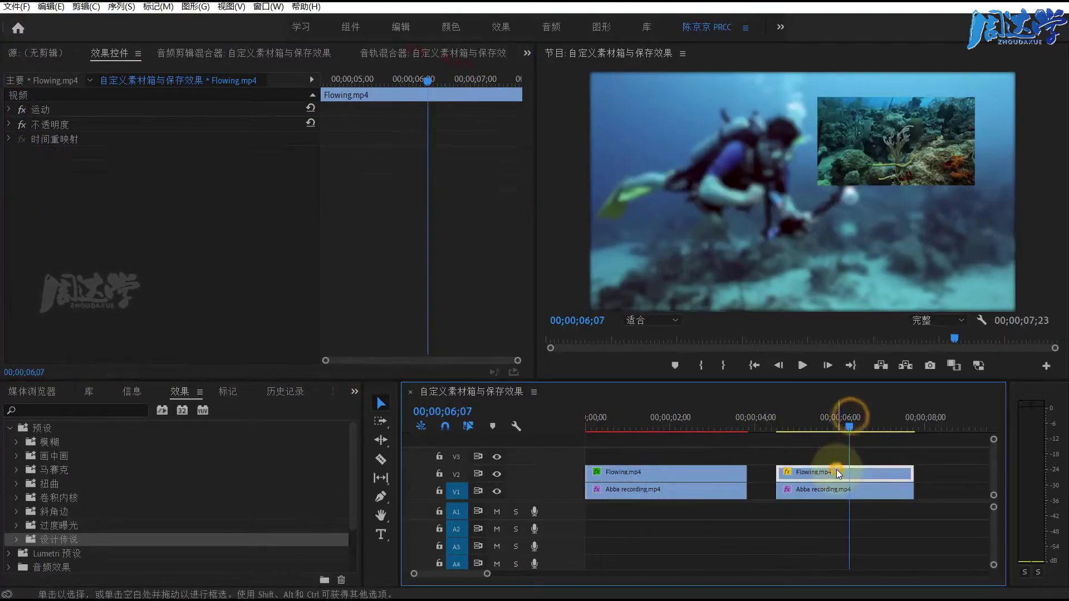
- Search 投影 and apply the drop shadow to the second Flowing.mp4 clip
{"action": "left_click", "coordinate": [86, 410]}
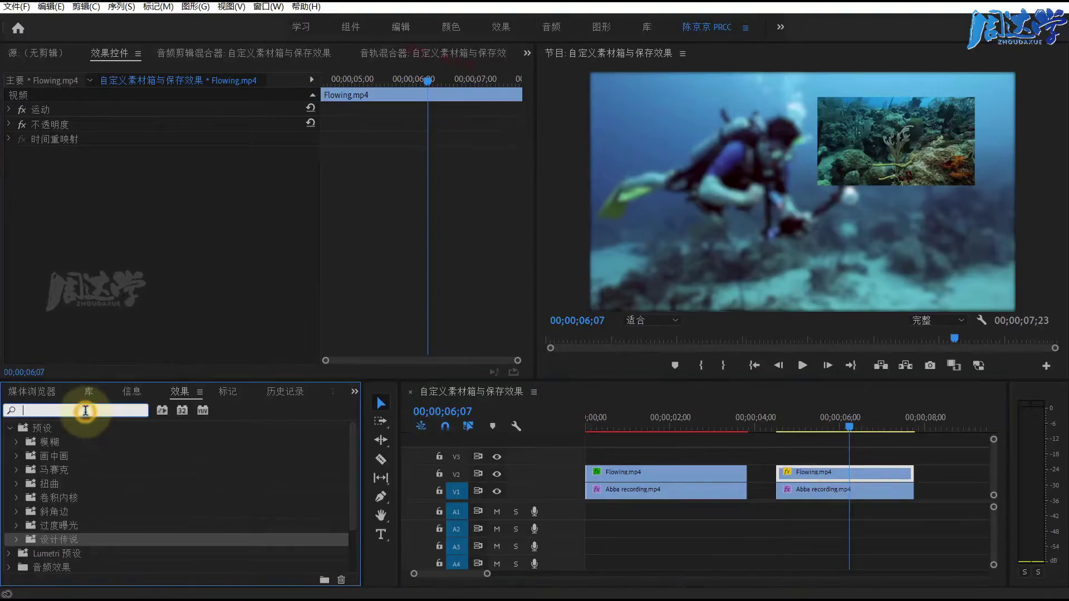
{"action": "type", "text": "投影"}
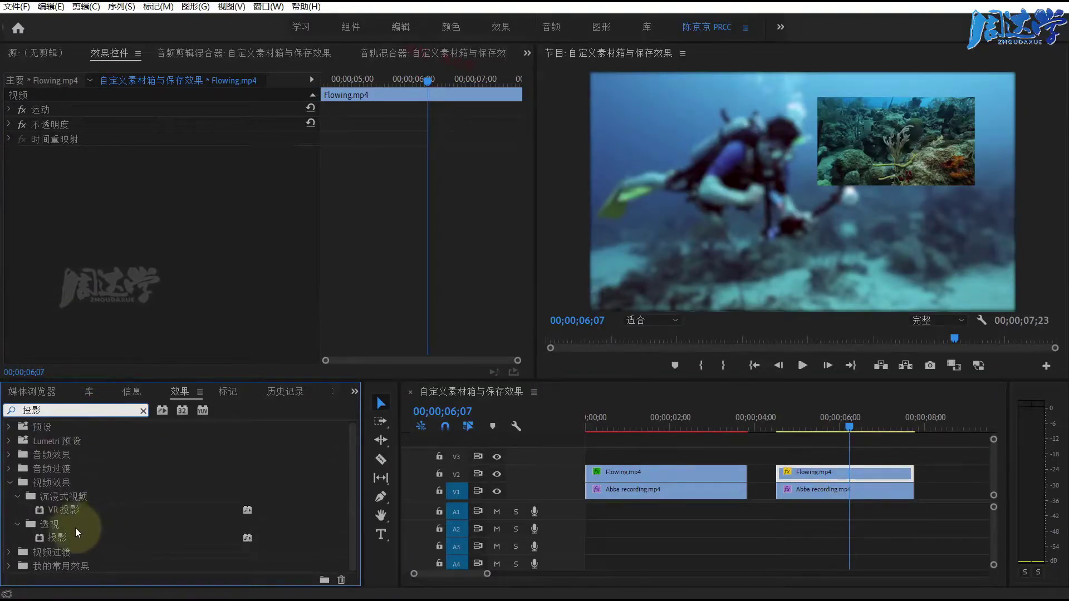
{"action": "left_click", "coordinate": [48, 538]}
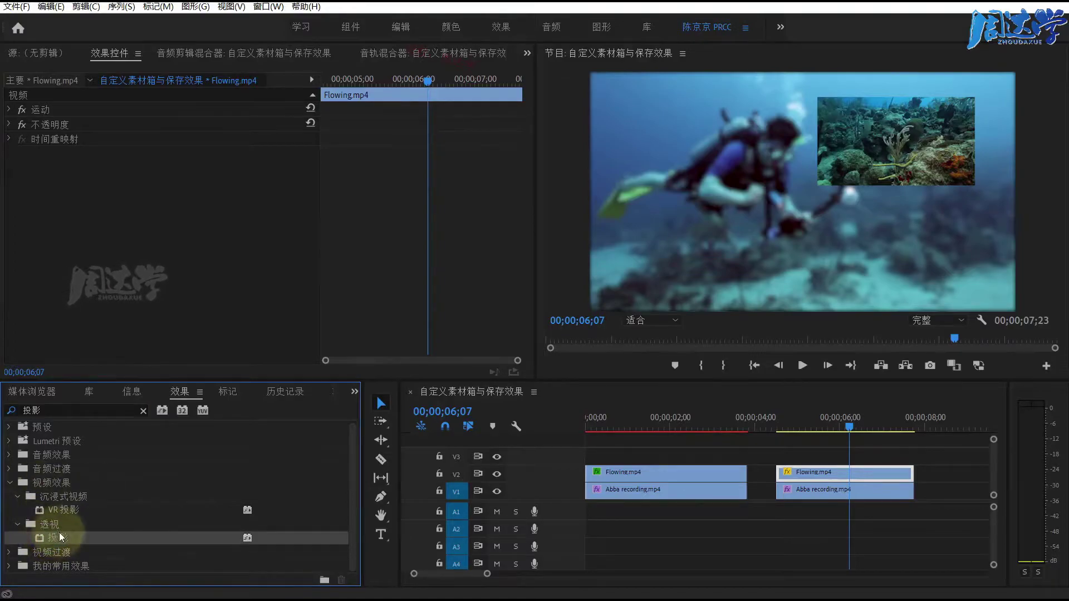
{"action": "left_click", "coordinate": [61, 566]}
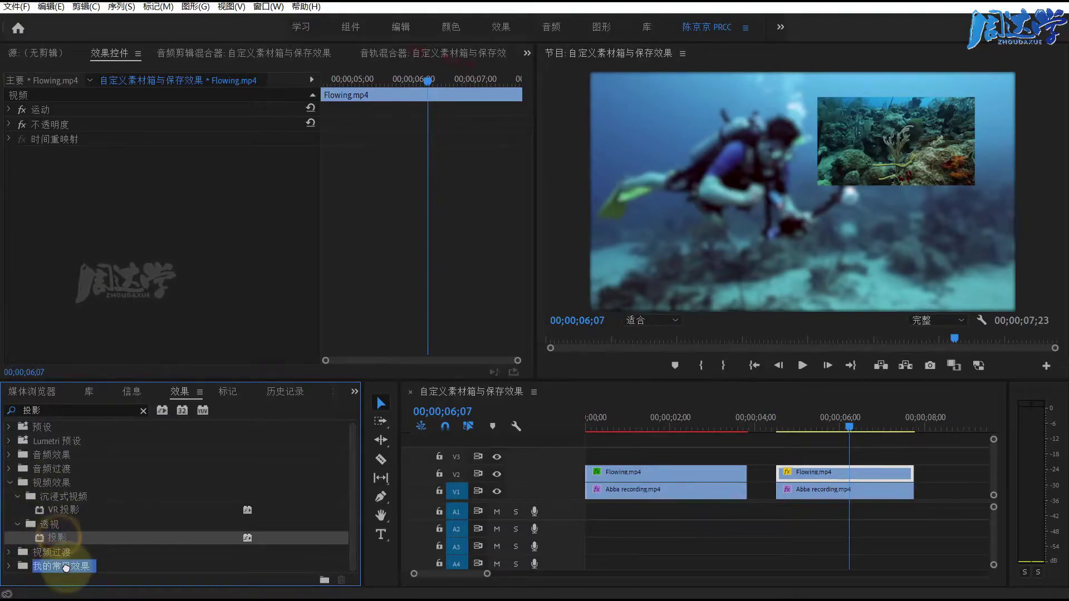
{"action": "left_click_drag", "start_coordinate": [51, 538], "coordinate": [816, 470]}
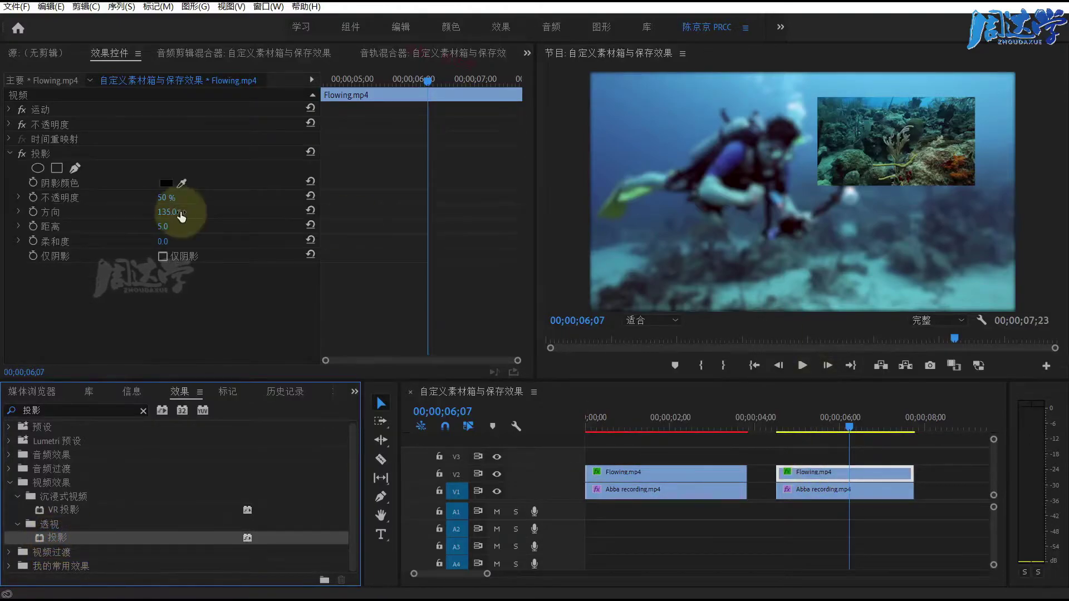
- Set the shadow's distance to 45, direction to 157° and opacity to 82%
{"action": "left_click", "coordinate": [27, 153]}
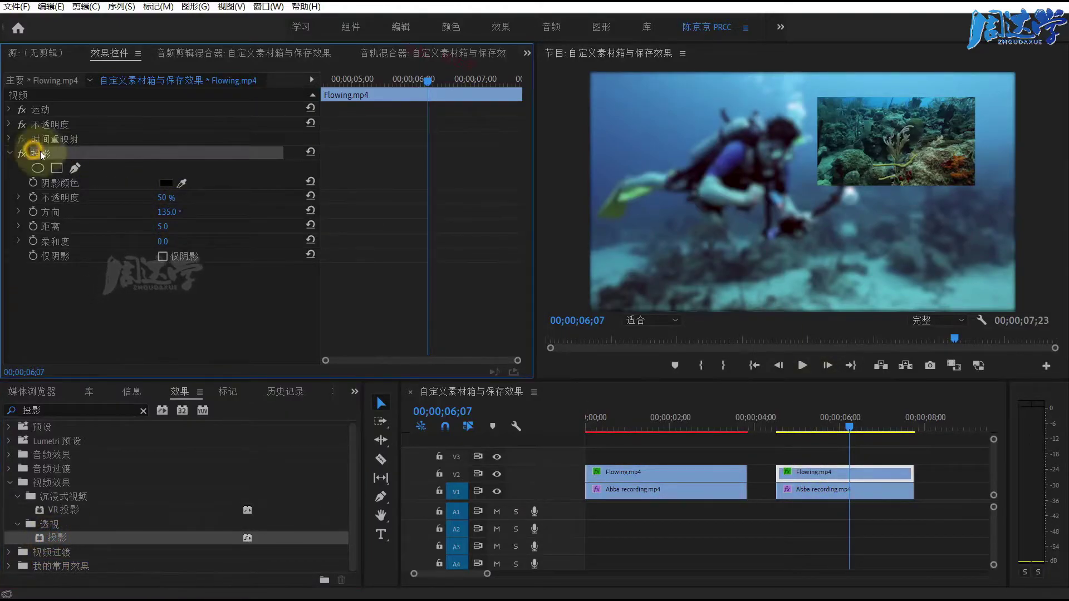
{"action": "left_click_drag", "start_coordinate": [171, 226], "coordinate": [200, 229]}
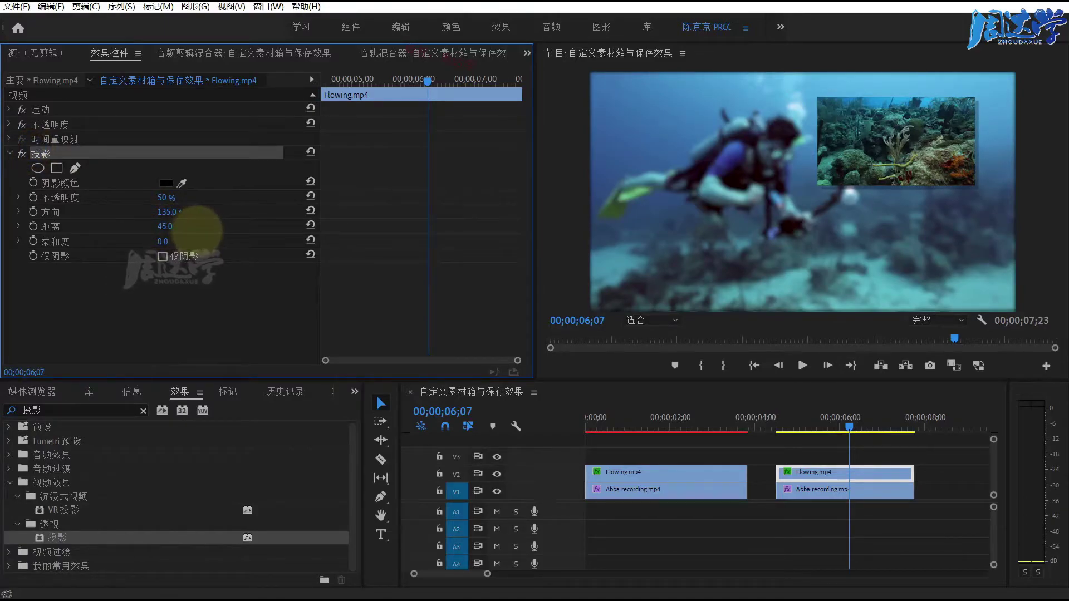
{"action": "left_click_drag", "start_coordinate": [201, 229], "coordinate": [179, 257]}
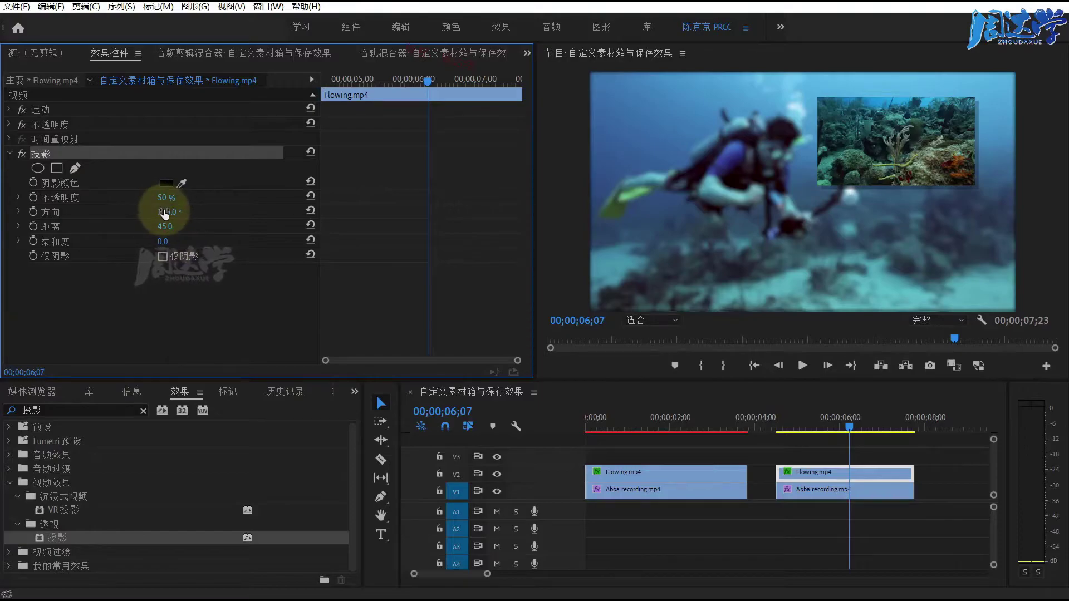
{"action": "mouse_move", "coordinate": [164, 211]}
{"action": "left_mouse_down"}
{"action": "mouse_move", "coordinate": [234, 216]}
{"action": "mouse_move", "coordinate": [187, 212]}
{"action": "left_mouse_up"}
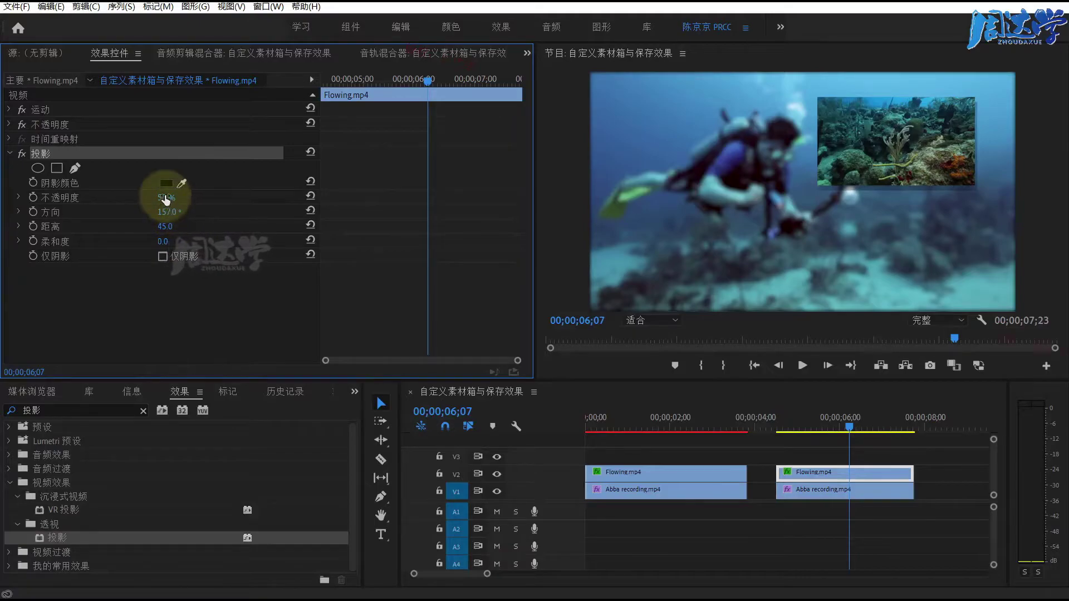
{"action": "left_click_drag", "start_coordinate": [165, 197], "coordinate": [273, 202]}
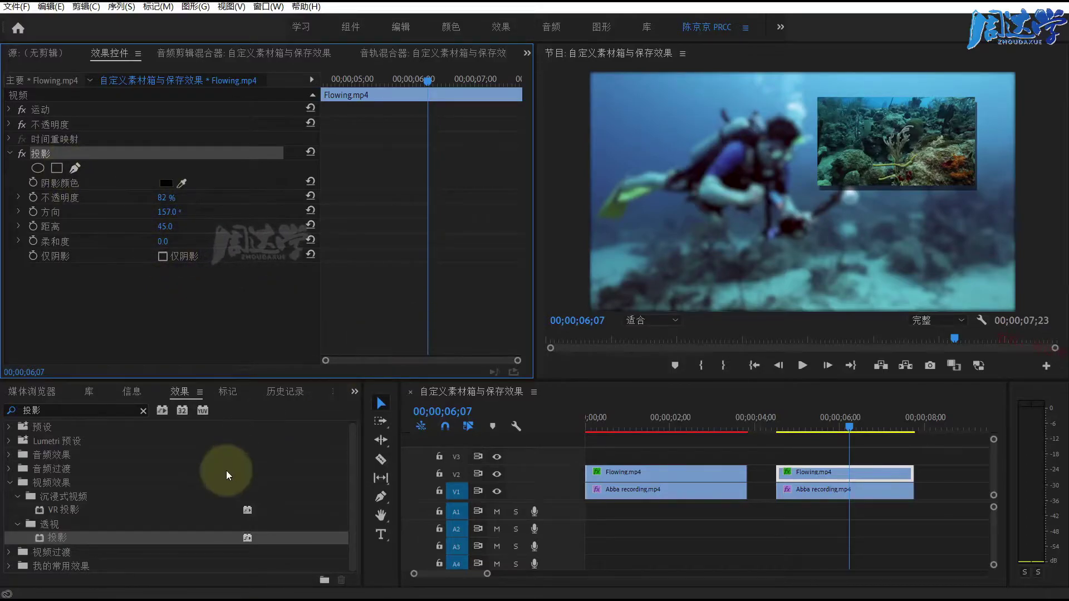
- Search the effects for '3d', look through the matching folders, then clear the search
{"action": "left_click", "coordinate": [33, 411]}
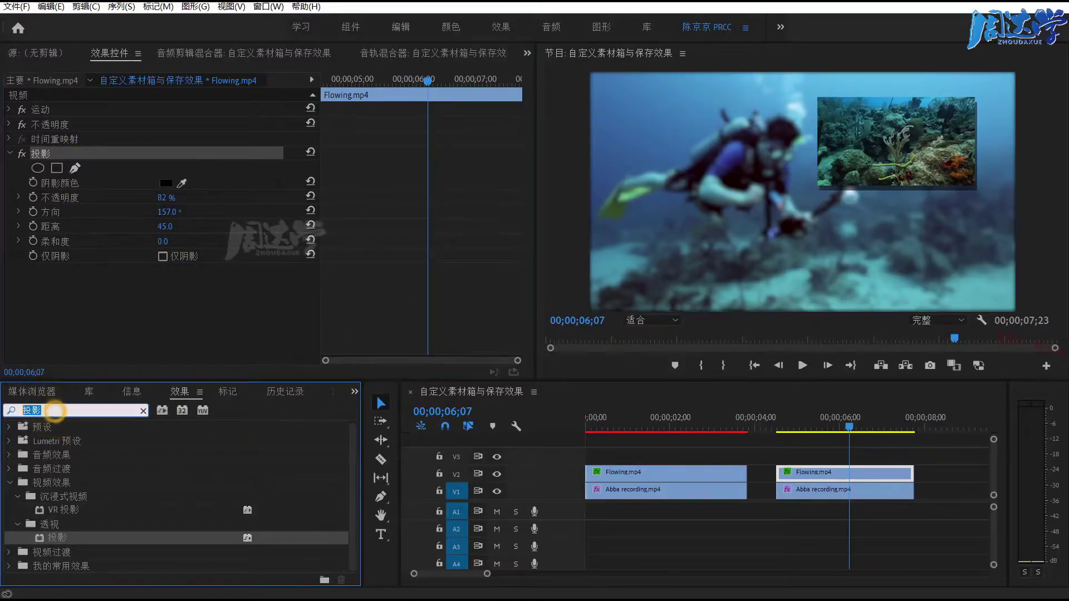
{"action": "type", "text": "3d"}
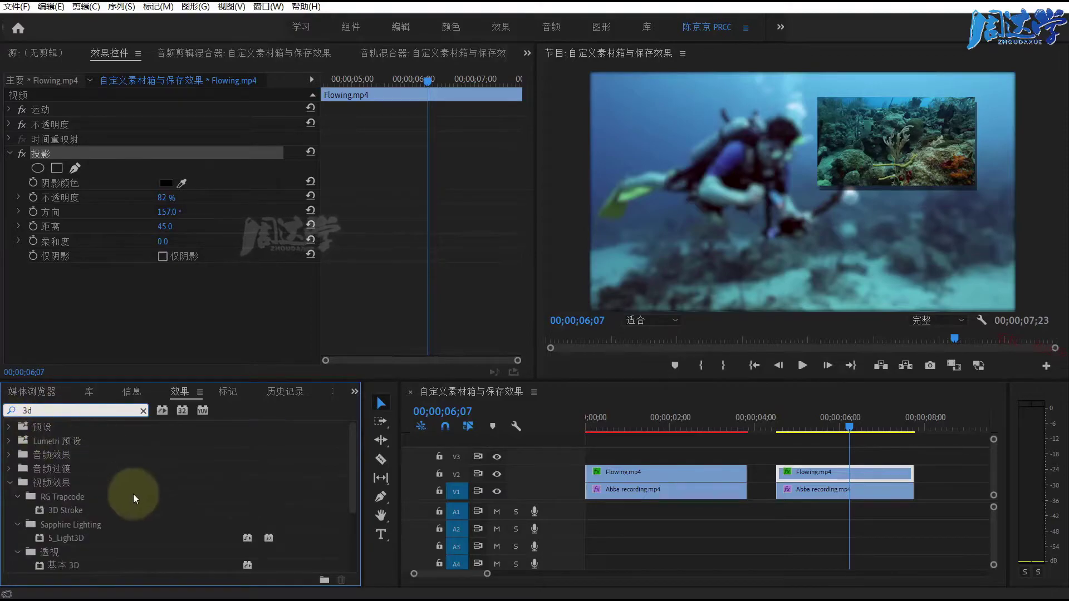
{"action": "scroll", "coordinate": [107, 535], "scroll_direction": "down", "scroll_amount": 3}
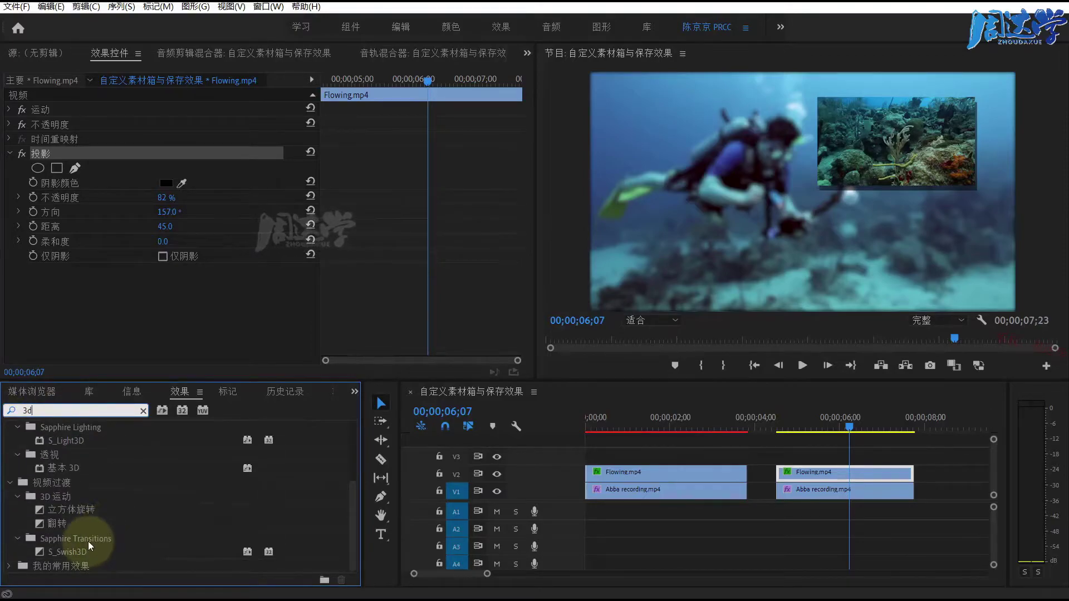
{"action": "left_click", "coordinate": [61, 482]}
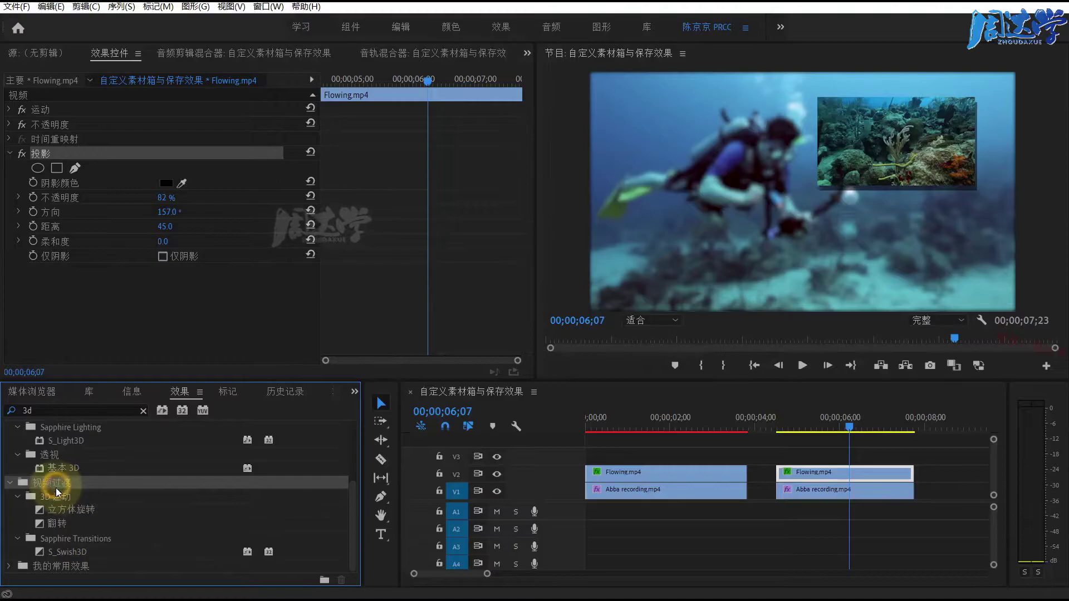
{"action": "scroll", "coordinate": [65, 507], "scroll_direction": "up", "scroll_amount": 1}
{"action": "left_click", "coordinate": [53, 468]}
{"action": "scroll", "coordinate": [61, 496], "scroll_direction": "up", "scroll_amount": 3}
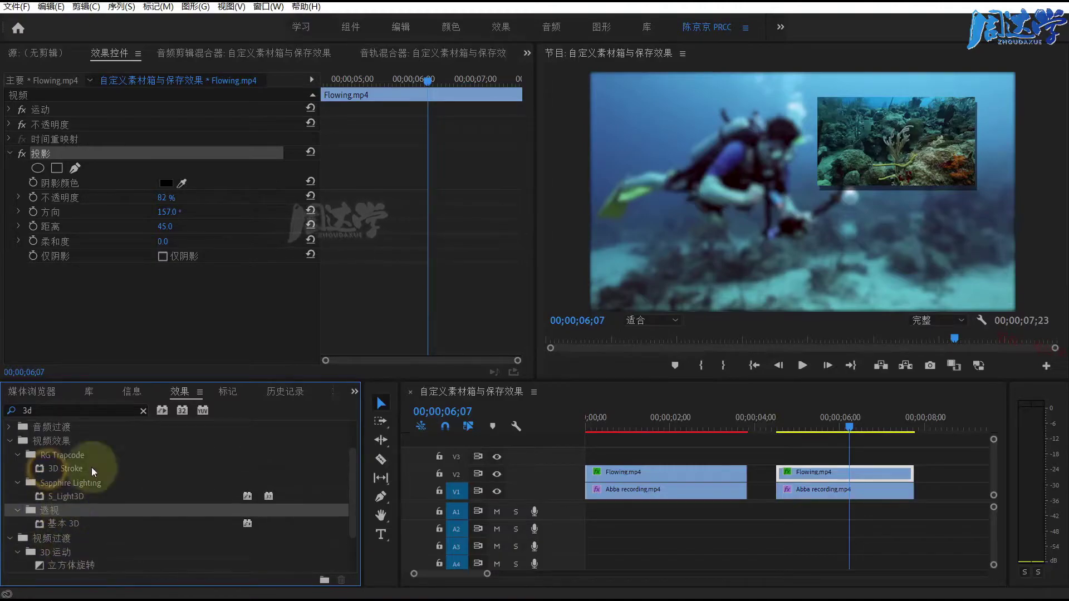
{"action": "left_click", "coordinate": [144, 412]}
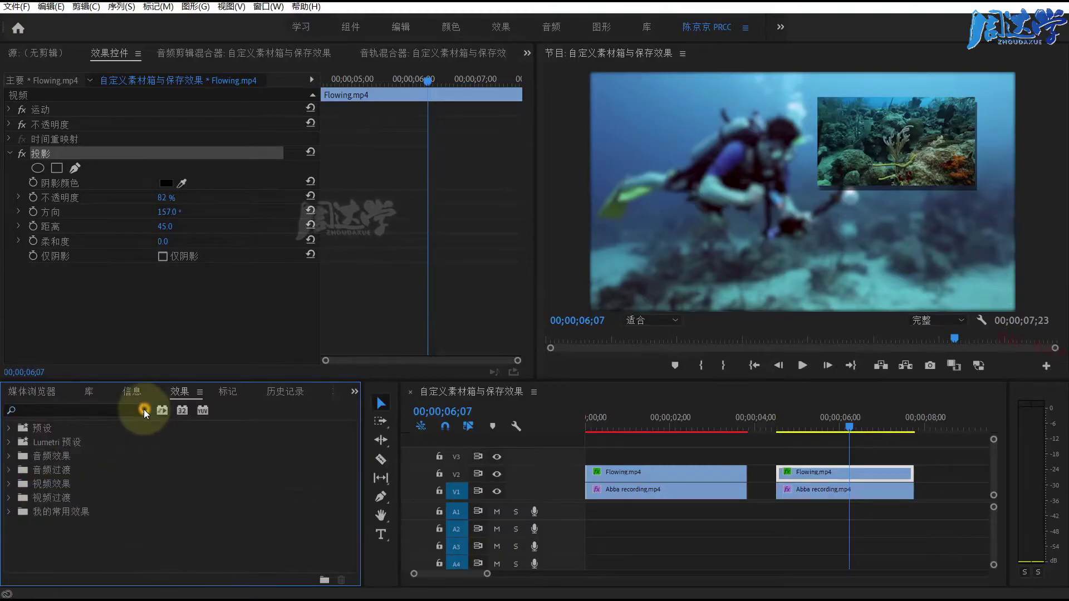
- Expand 视频效果 and the 透视 folder, selecting its 投影 effect
{"action": "left_click", "coordinate": [9, 484]}
{"action": "scroll", "coordinate": [26, 490], "scroll_direction": "down", "scroll_amount": 3}
{"action": "scroll", "coordinate": [36, 501], "scroll_direction": "down", "scroll_amount": 3}
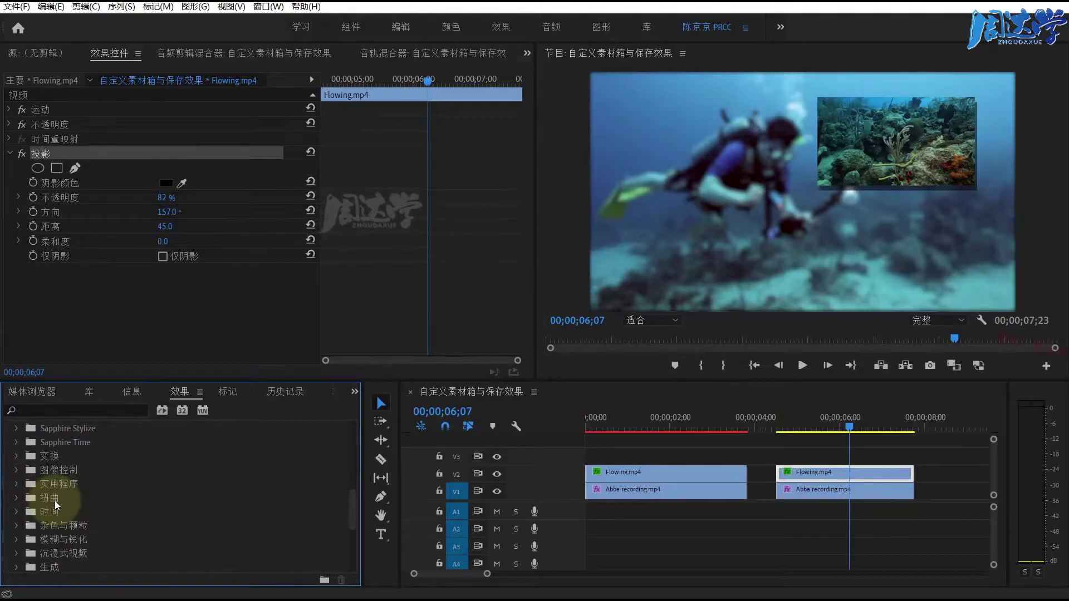
{"action": "scroll", "coordinate": [49, 493], "scroll_direction": "down", "scroll_amount": 2}
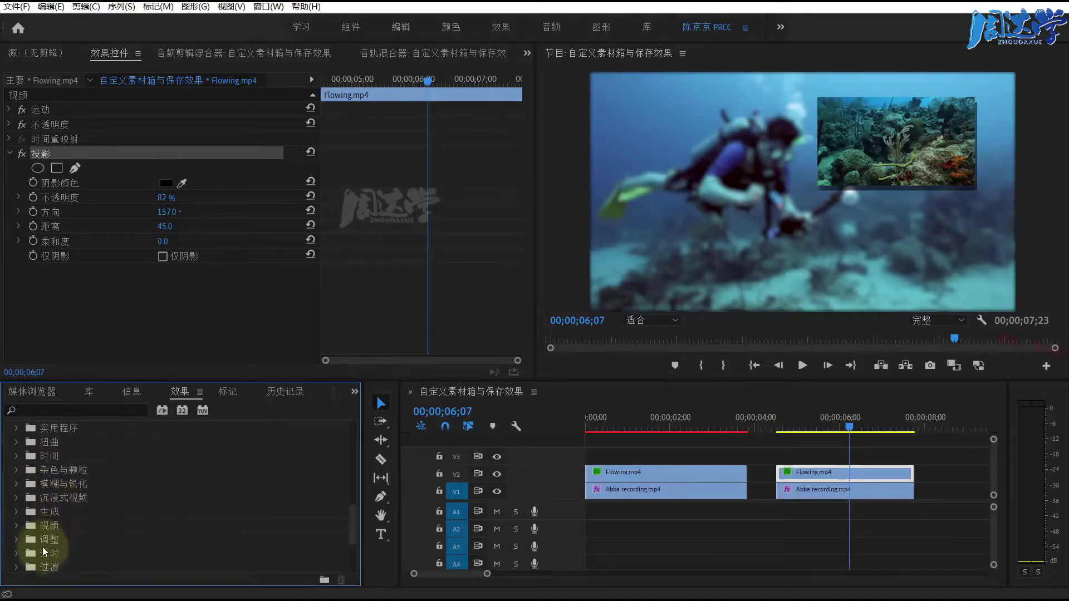
{"action": "left_click", "coordinate": [42, 551]}
{"action": "scroll", "coordinate": [45, 551], "scroll_direction": "down", "scroll_amount": 1}
{"action": "left_click", "coordinate": [17, 553]}
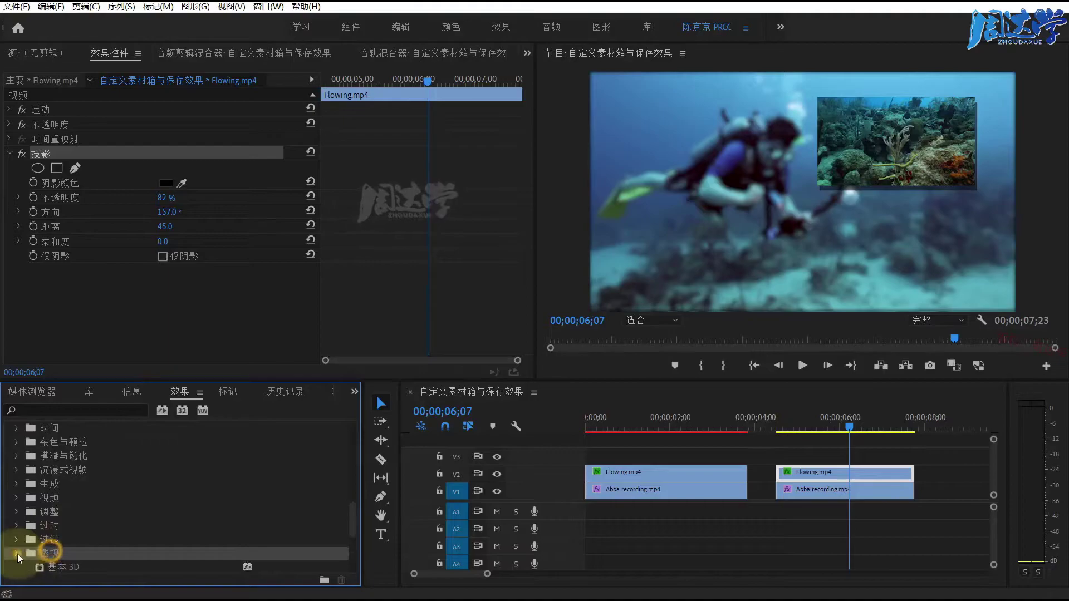
{"action": "scroll", "coordinate": [111, 511], "scroll_direction": "down", "scroll_amount": 2}
{"action": "scroll", "coordinate": [112, 512], "scroll_direction": "down", "scroll_amount": 1}
{"action": "left_click", "coordinate": [60, 498]}
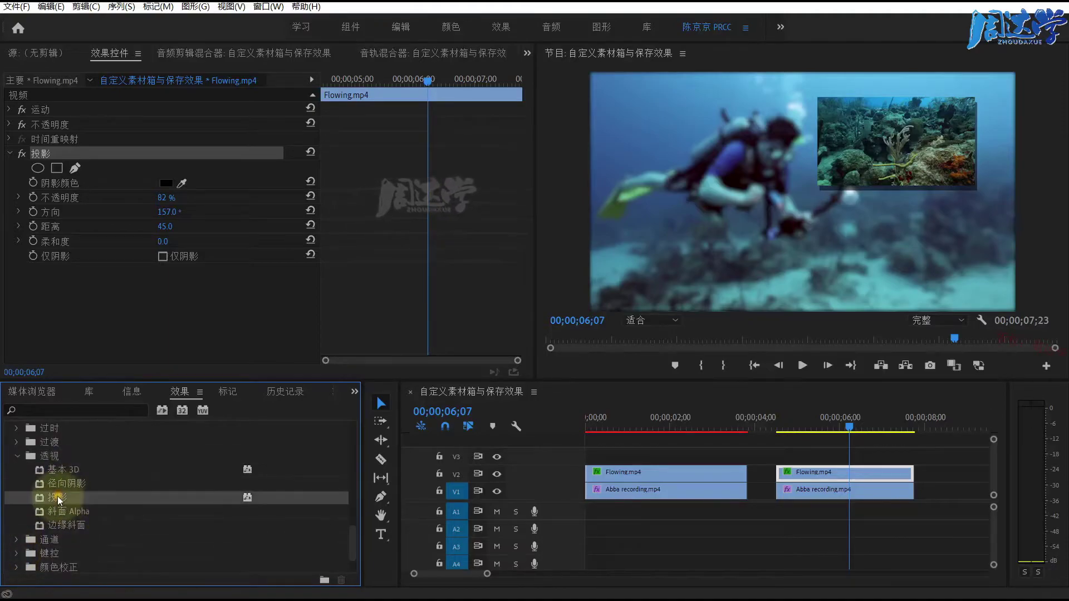
- Apply Basic 3D to the second Flowing.mp4 inset with 12.0° rotation, -2.0° tilt and distance 6.0
{"action": "left_click_drag", "start_coordinate": [62, 472], "coordinate": [824, 476]}
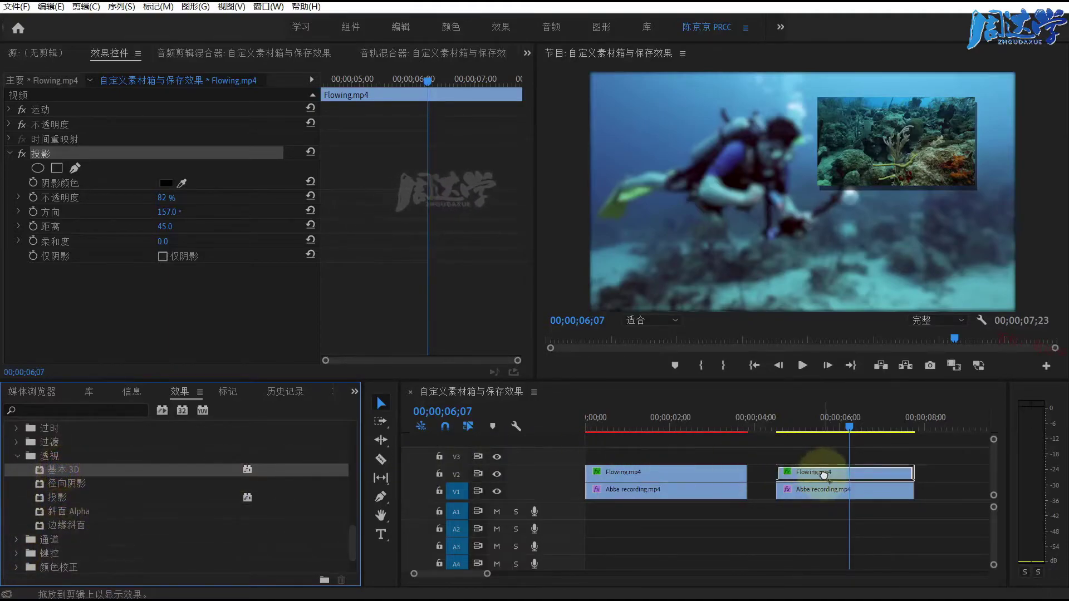
{"action": "scroll", "coordinate": [174, 298], "scroll_direction": "down", "scroll_amount": 1}
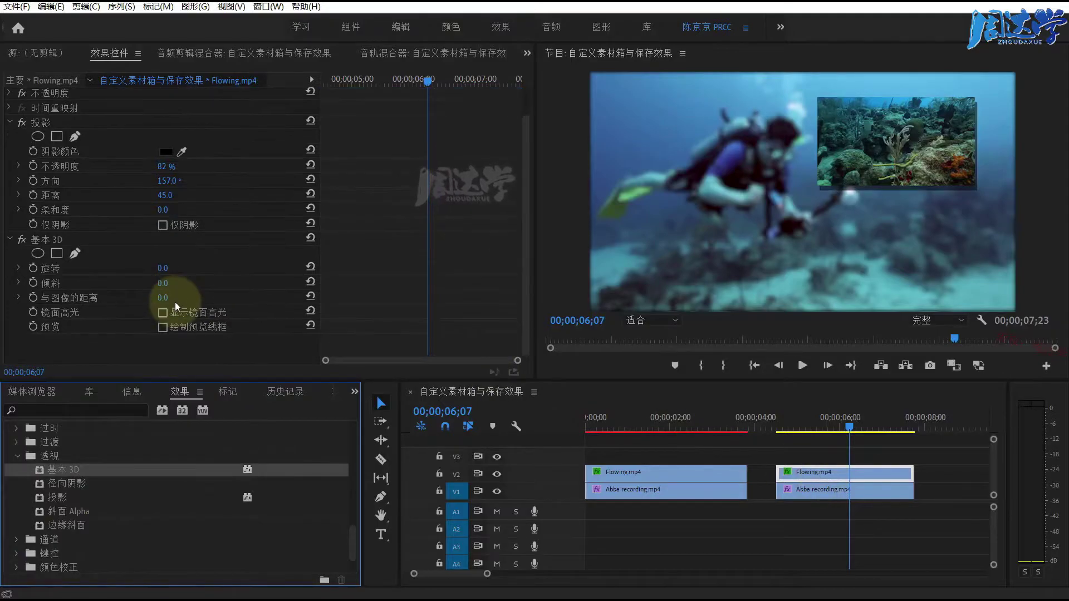
{"action": "left_click", "coordinate": [165, 268]}
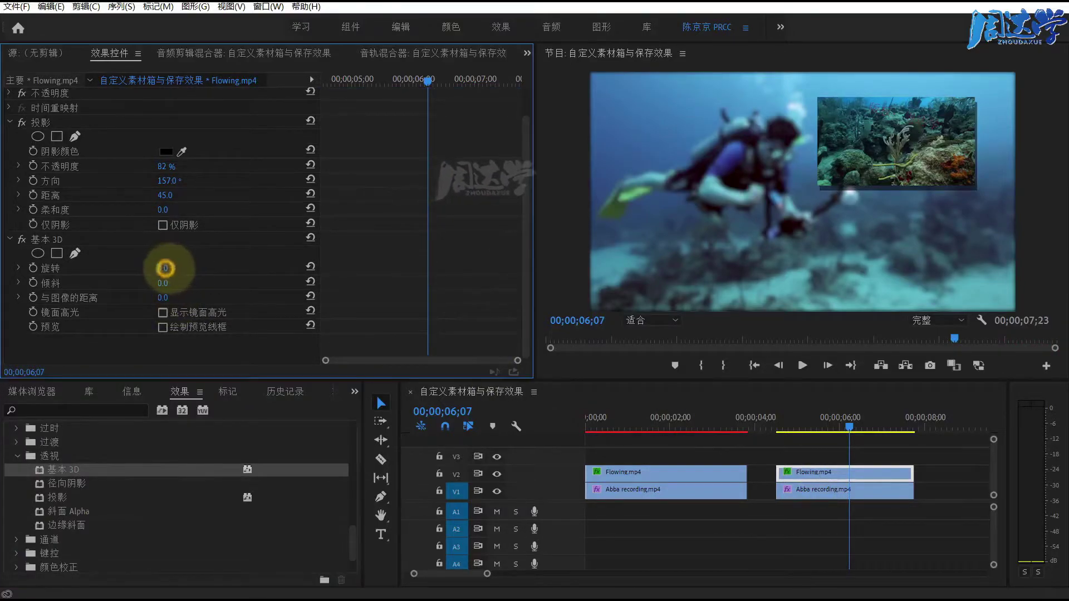
{"action": "mouse_move", "coordinate": [165, 268]}
{"action": "left_mouse_down"}
{"action": "mouse_move", "coordinate": [197, 272]}
{"action": "mouse_move", "coordinate": [182, 284]}
{"action": "left_mouse_up"}
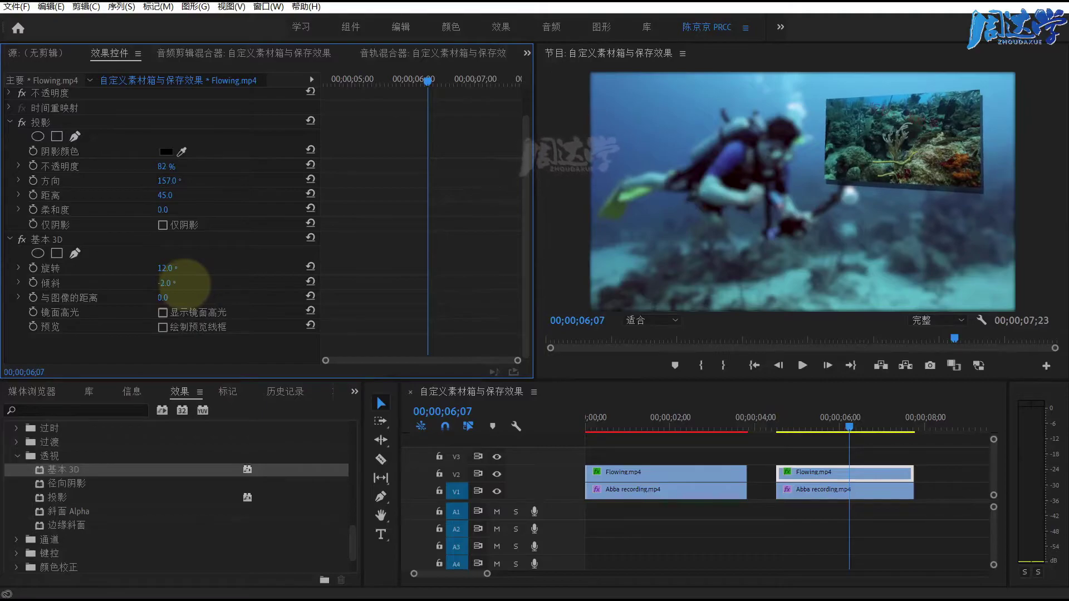
{"action": "left_click_drag", "start_coordinate": [164, 298], "coordinate": [179, 298]}
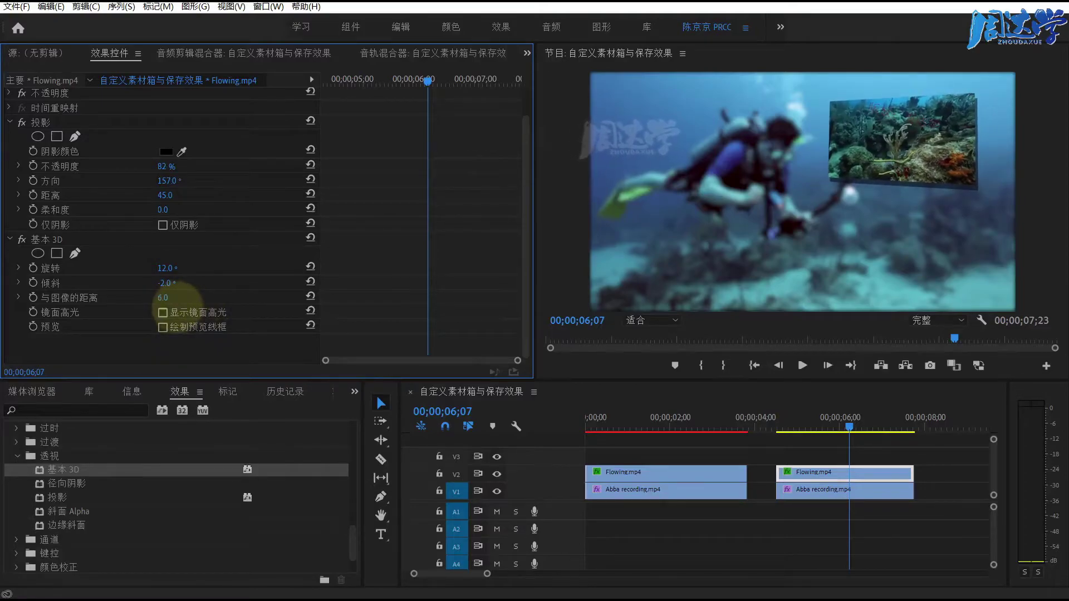
- Search for 光照 and drop 光照效果 from 我的常用效果 onto the second Flowing.mp4 inset
{"action": "left_click", "coordinate": [111, 411]}
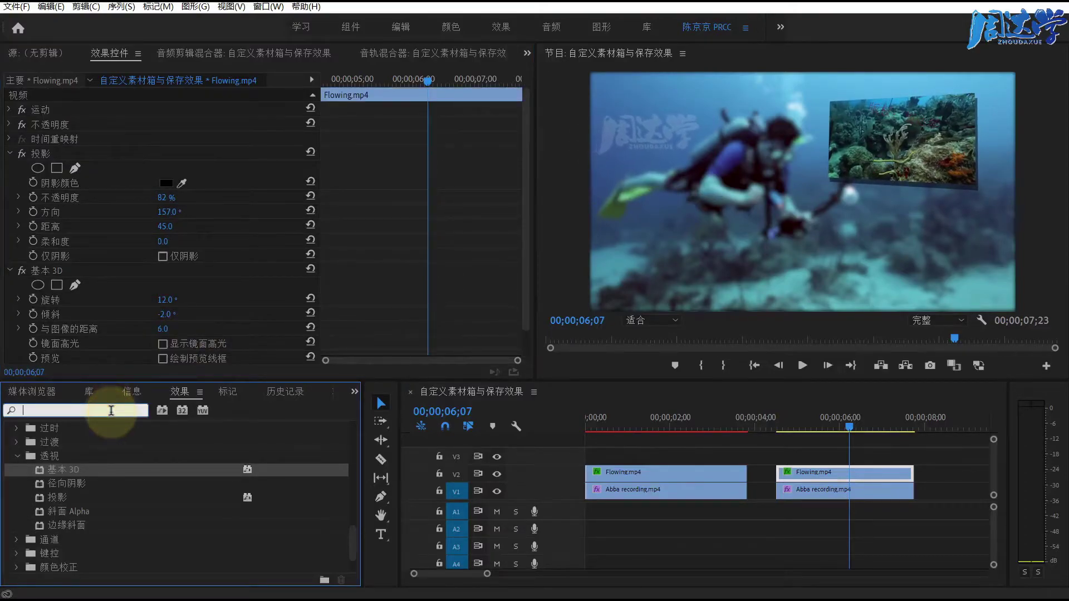
{"action": "type", "text": "光照"}
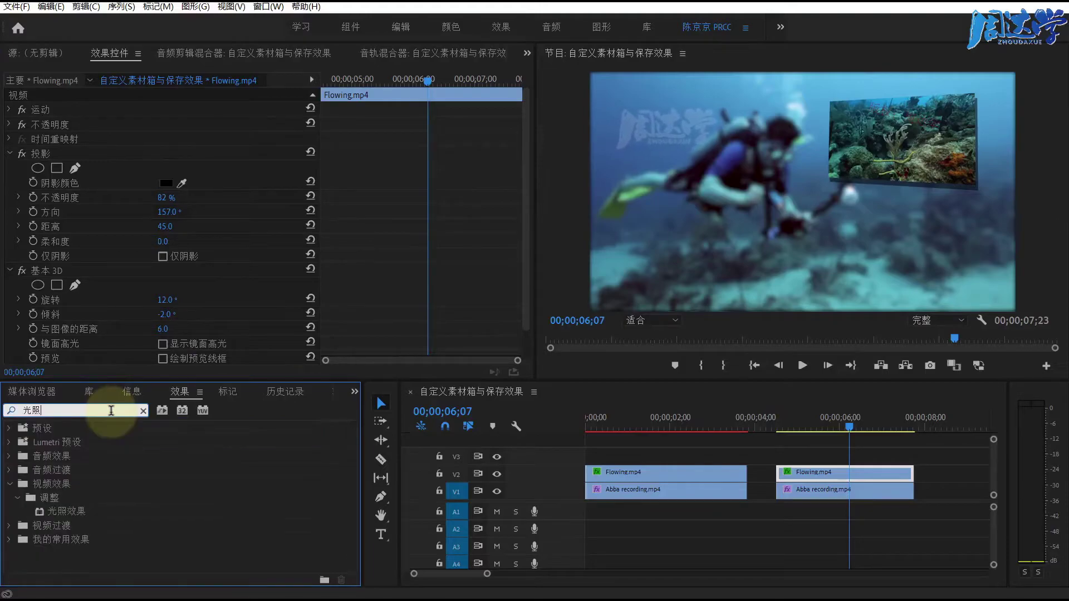
{"action": "left_click", "coordinate": [62, 513]}
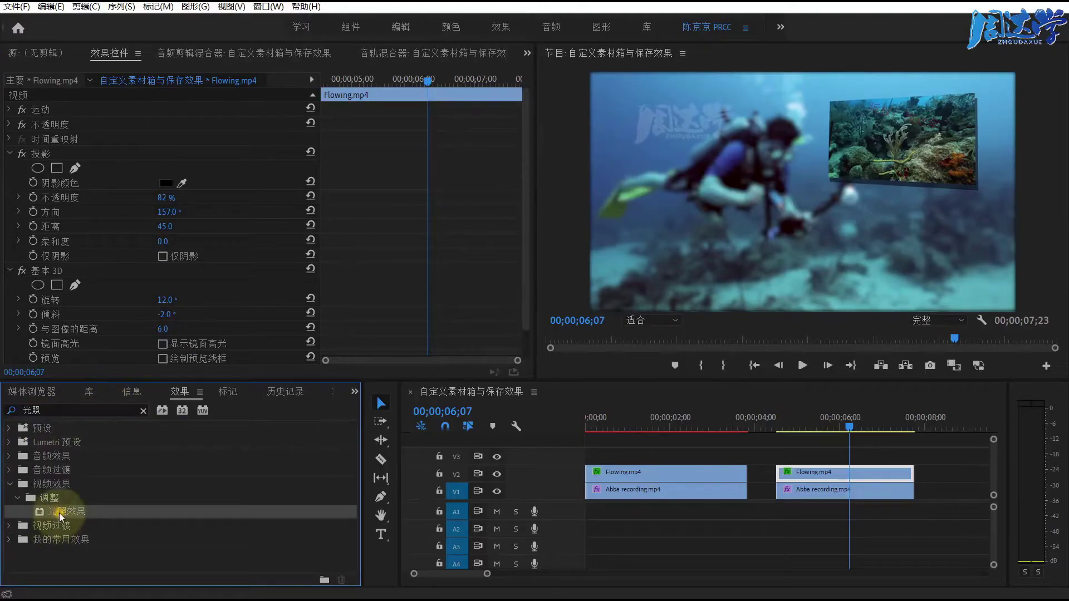
{"action": "left_click", "coordinate": [56, 540]}
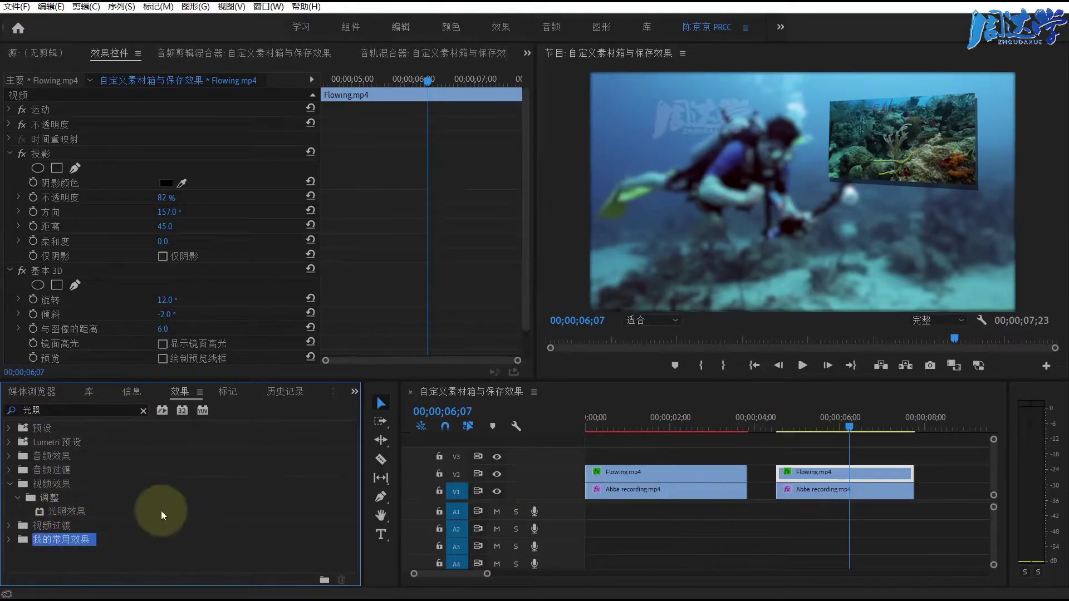
{"action": "left_click", "coordinate": [8, 539]}
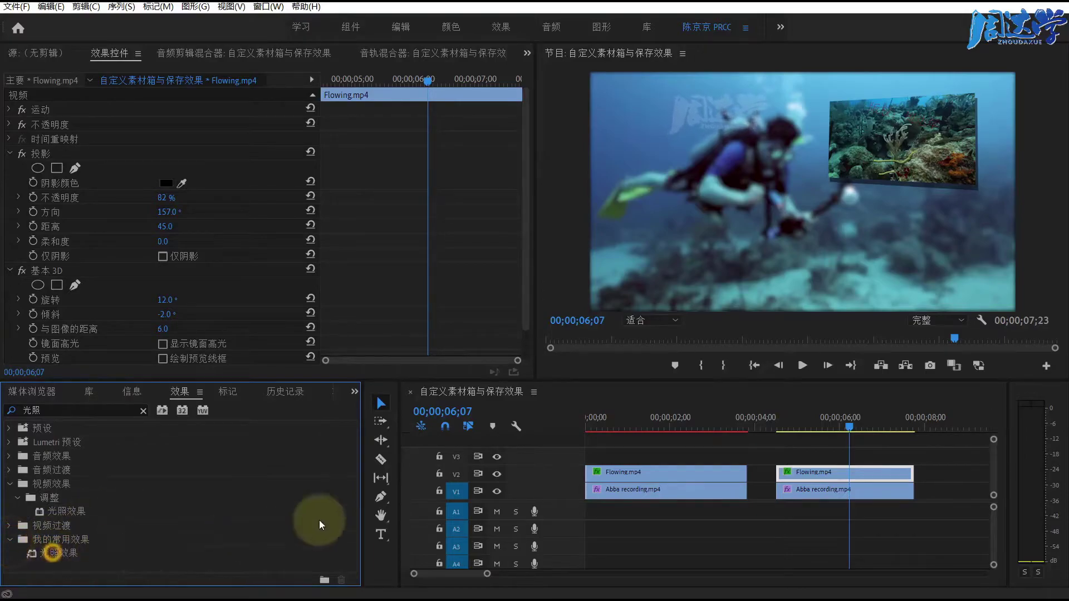
{"action": "left_click_drag", "start_coordinate": [53, 554], "coordinate": [857, 478]}
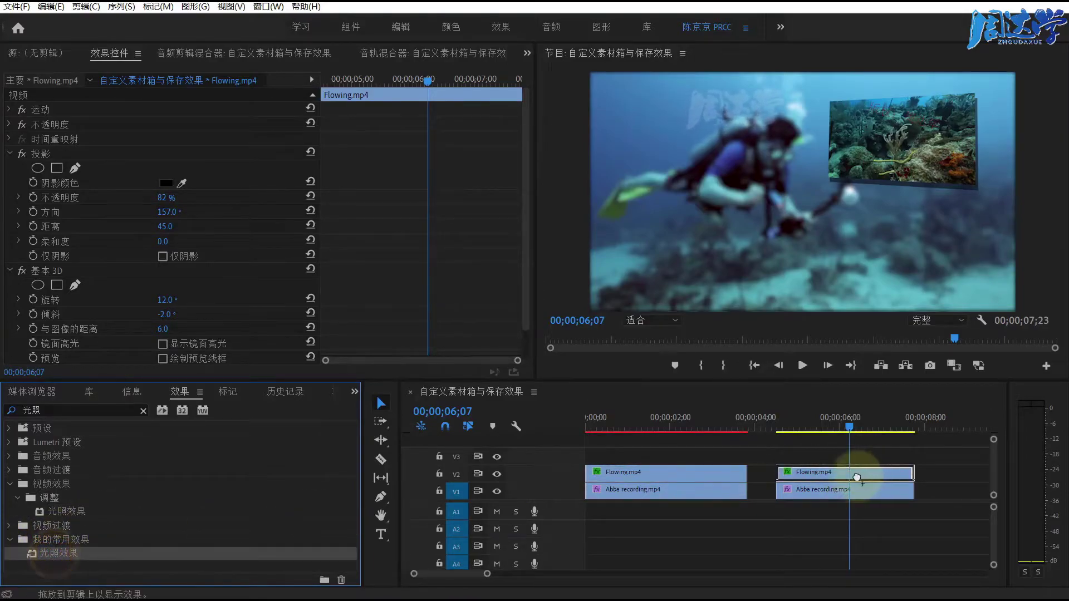
{"action": "left_click_drag", "start_coordinate": [846, 478], "coordinate": [846, 477]}
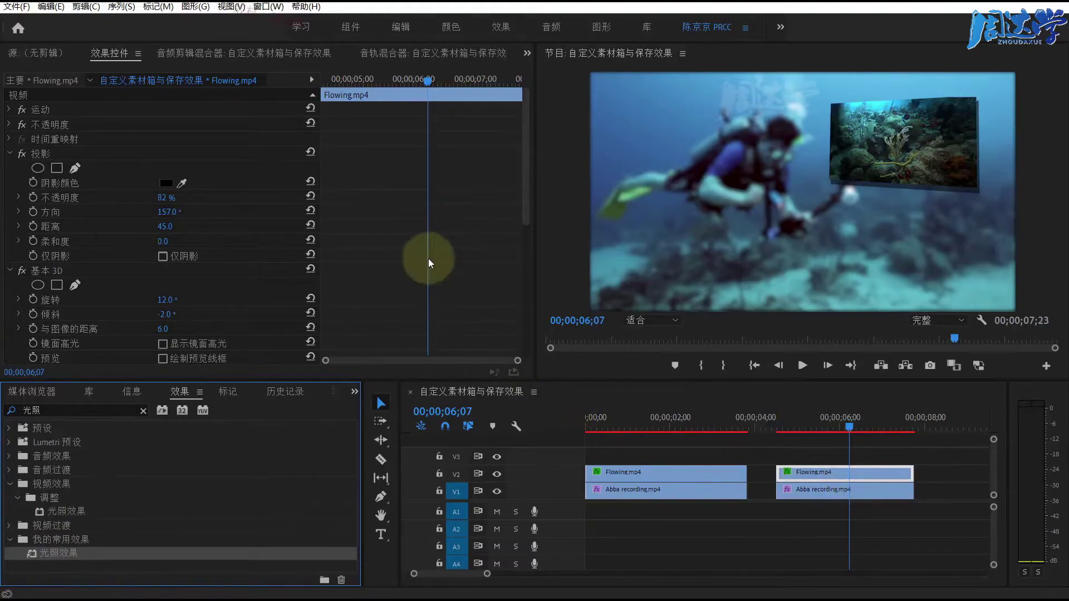
- Expand 光照 1 and move the light's centre to 483.0, 360.0
{"action": "scroll", "coordinate": [146, 299], "scroll_direction": "down", "scroll_amount": 2}
{"action": "scroll", "coordinate": [146, 299], "scroll_direction": "down", "scroll_amount": 4}
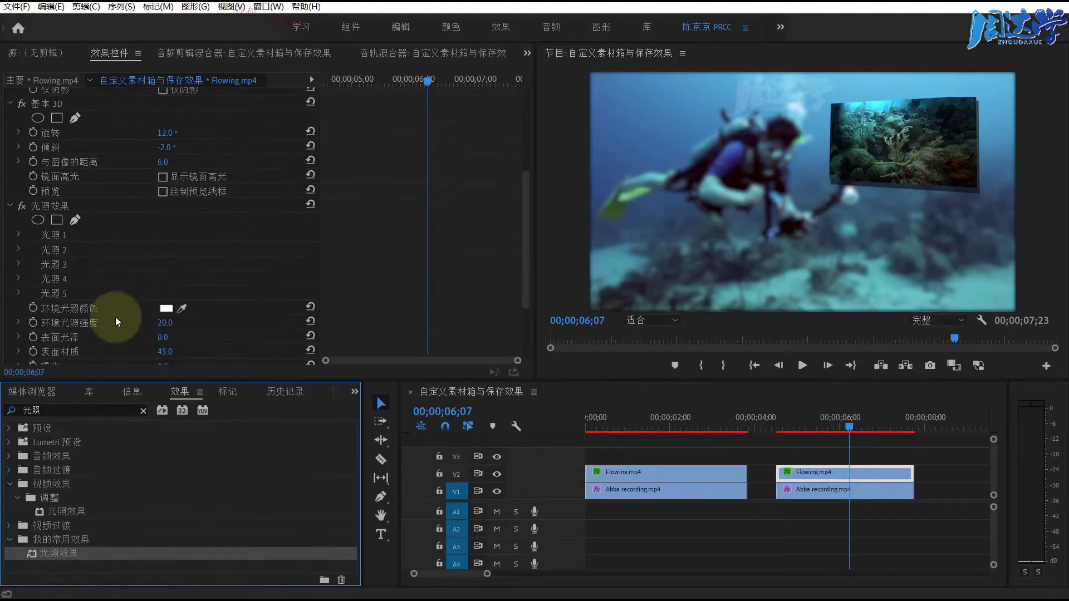
{"action": "scroll", "coordinate": [115, 316], "scroll_direction": "down", "scroll_amount": 2}
{"action": "left_click", "coordinate": [20, 192]}
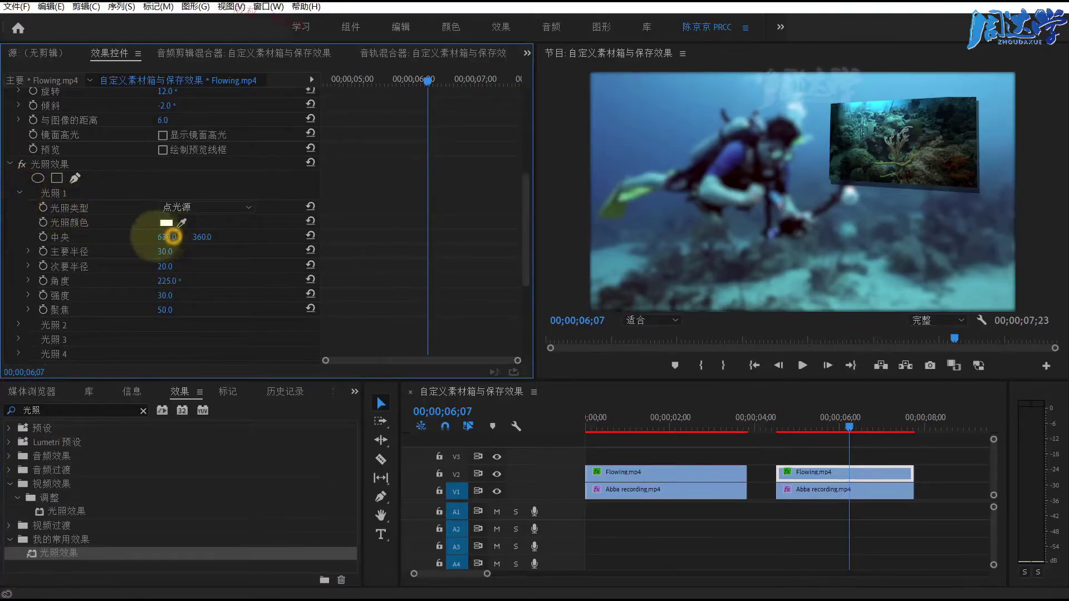
{"action": "left_click_drag", "start_coordinate": [166, 237], "coordinate": [60, 237]}
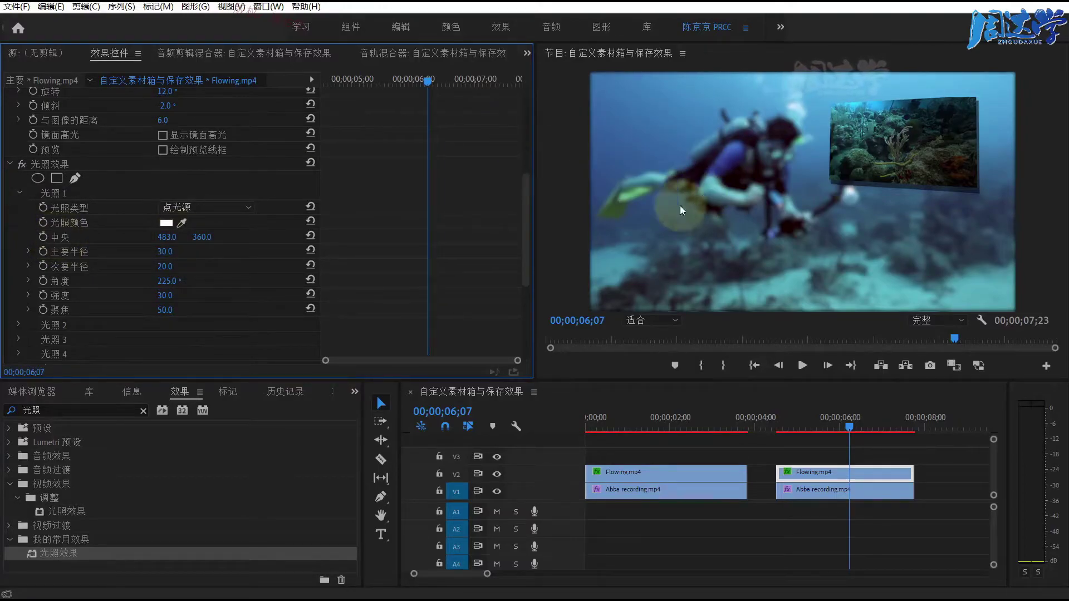
- Collapse the 投影, 基本 3D and 光照效果 sections in Effect Controls
{"action": "scroll", "coordinate": [209, 220], "scroll_direction": "up", "scroll_amount": 2}
{"action": "scroll", "coordinate": [208, 219], "scroll_direction": "up", "scroll_amount": 3}
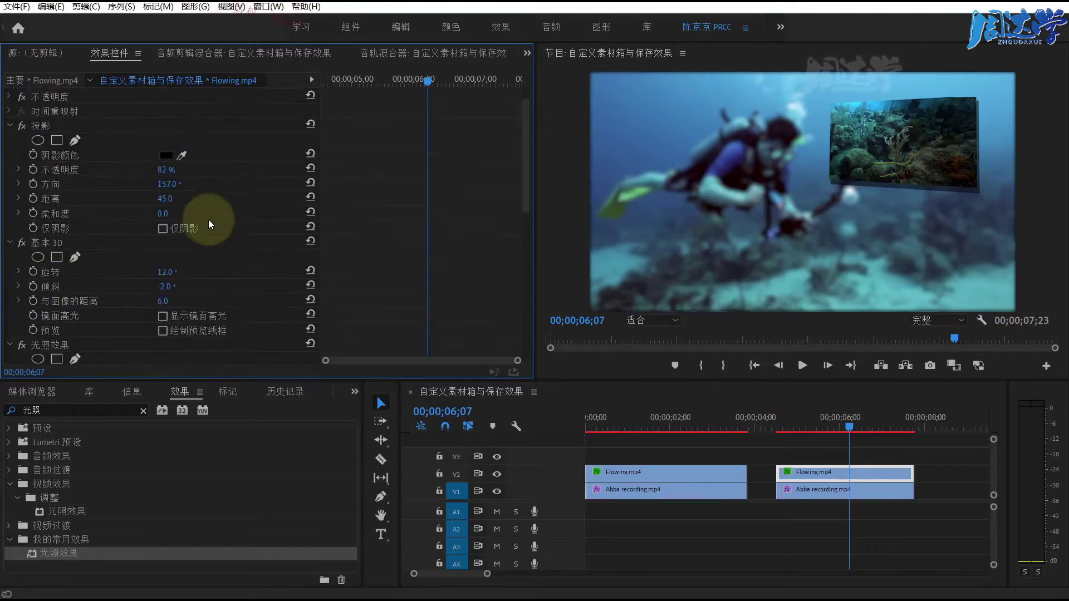
{"action": "scroll", "coordinate": [55, 225], "scroll_direction": "up", "scroll_amount": 2}
{"action": "left_click", "coordinate": [10, 154]}
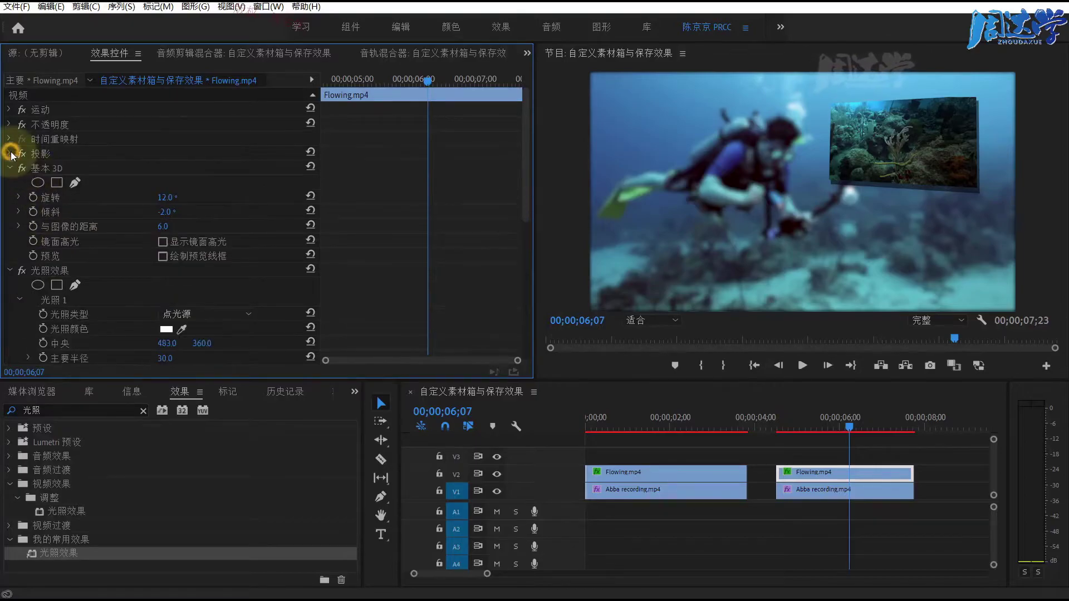
{"action": "left_click", "coordinate": [9, 168]}
{"action": "left_click", "coordinate": [9, 182]}
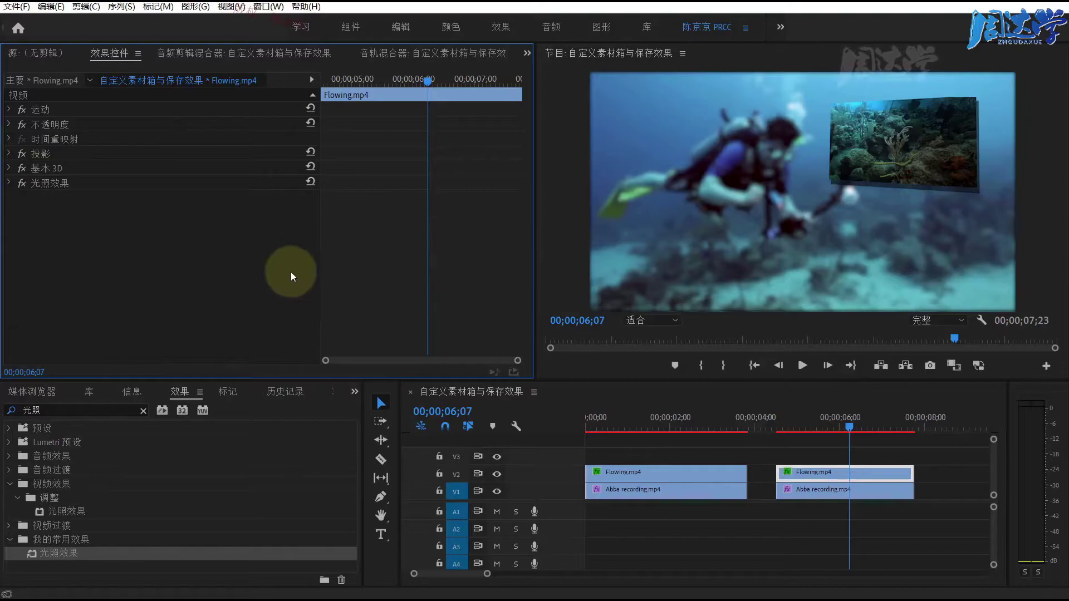
- Collapse Video Effects, clear the effects search, and expand Presets to the 设计传说 folder
{"action": "left_click", "coordinate": [9, 484]}
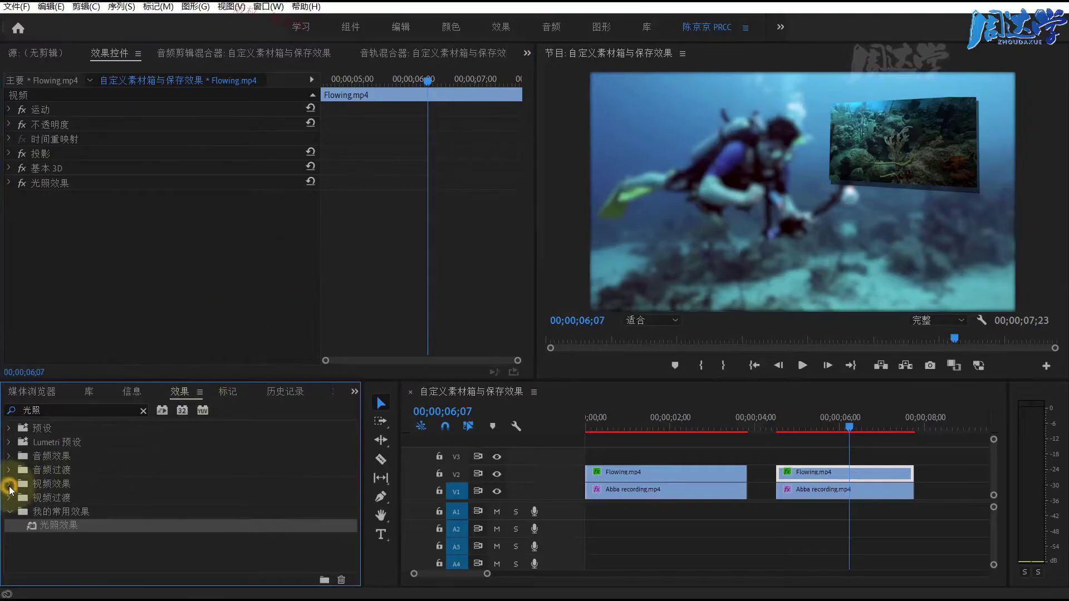
{"action": "left_click", "coordinate": [143, 411]}
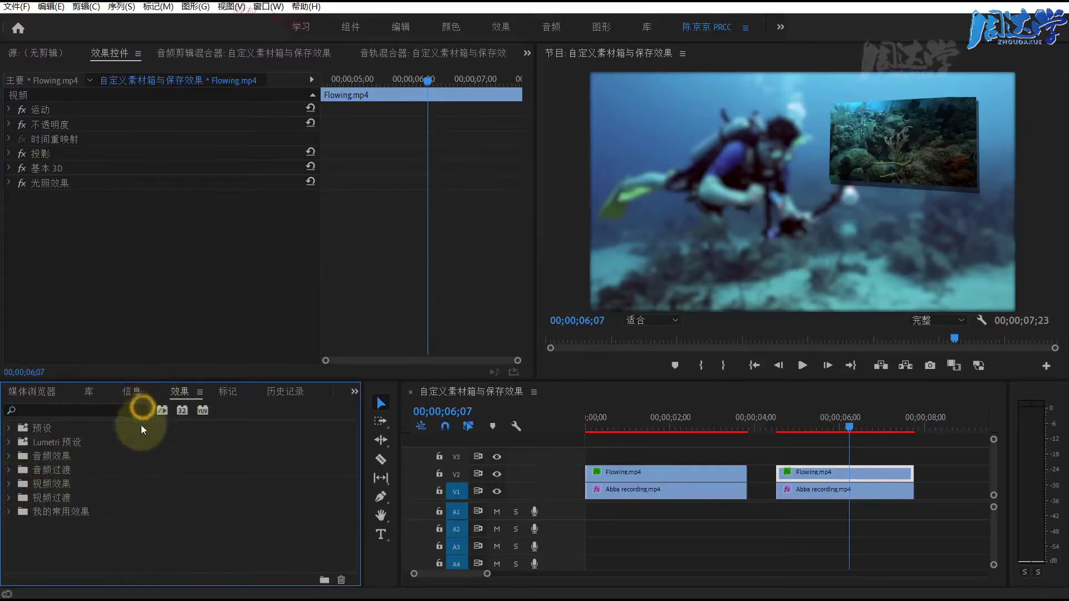
{"action": "double_click", "coordinate": [39, 430]}
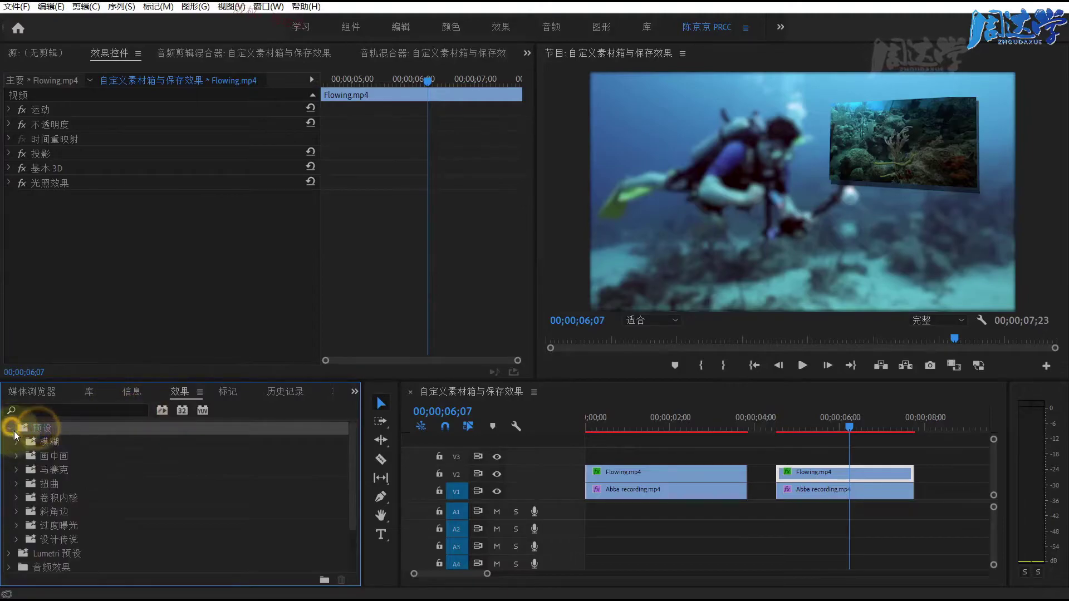
{"action": "left_click", "coordinate": [55, 539]}
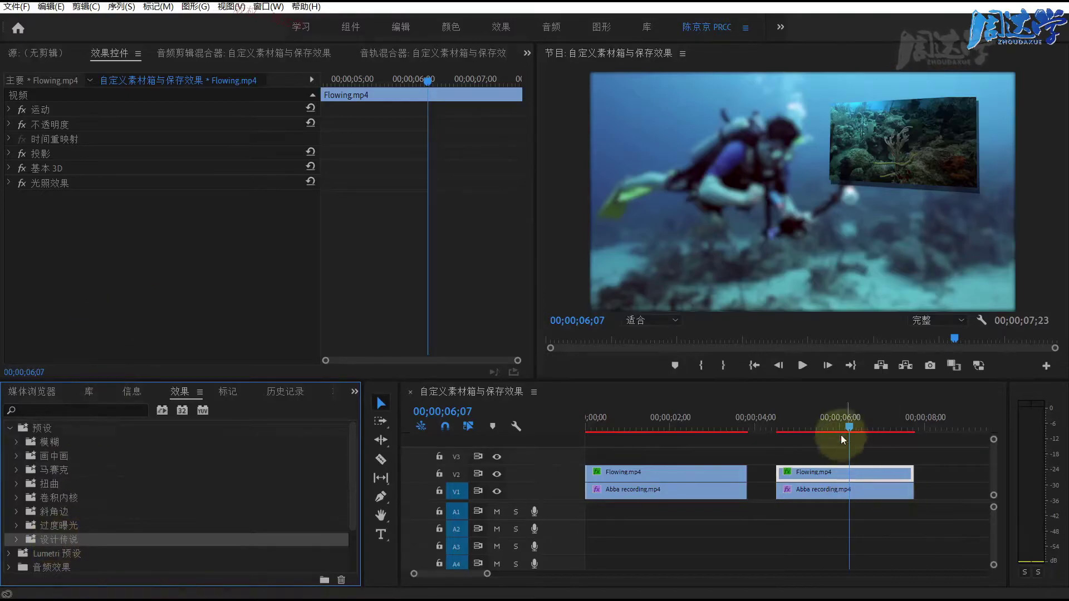
- Move the playhead to 00;00;06;00 and leave the inset's Motion properties deselected
{"action": "left_click", "coordinate": [816, 426]}
{"action": "left_click_drag", "start_coordinate": [796, 420], "coordinate": [840, 422]}
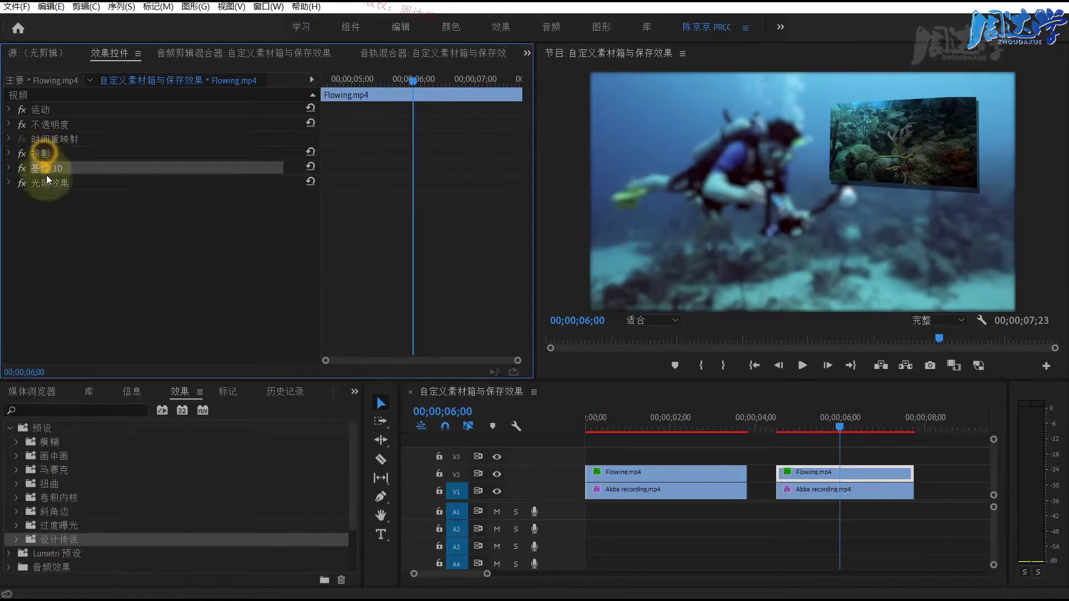
{"action": "left_click", "coordinate": [47, 109]}
{"action": "left_click", "coordinate": [62, 252]}
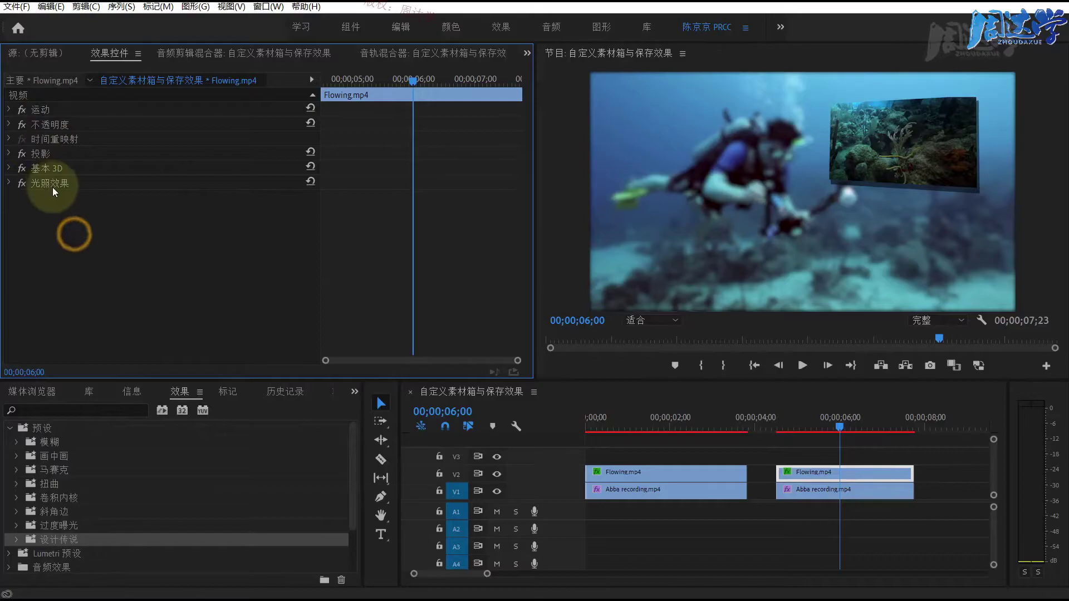
- Select all of the clip's effects, then deselect 不透明度 and 时间重映射
{"action": "left_click", "coordinate": [50, 7]}
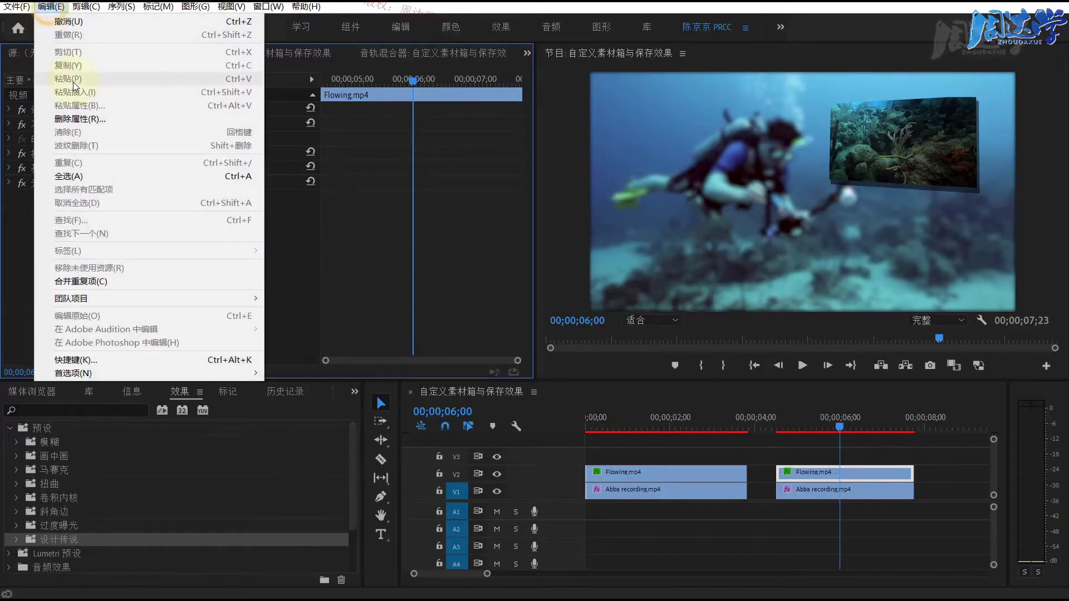
{"action": "left_click", "coordinate": [93, 176]}
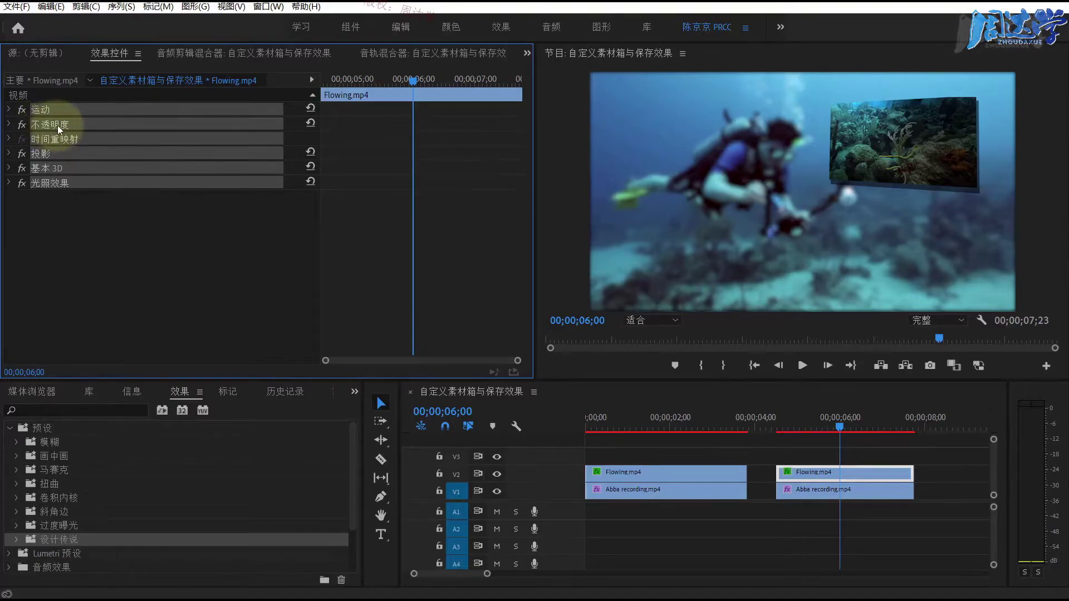
{"action": "left_click", "coordinate": [35, 204]}
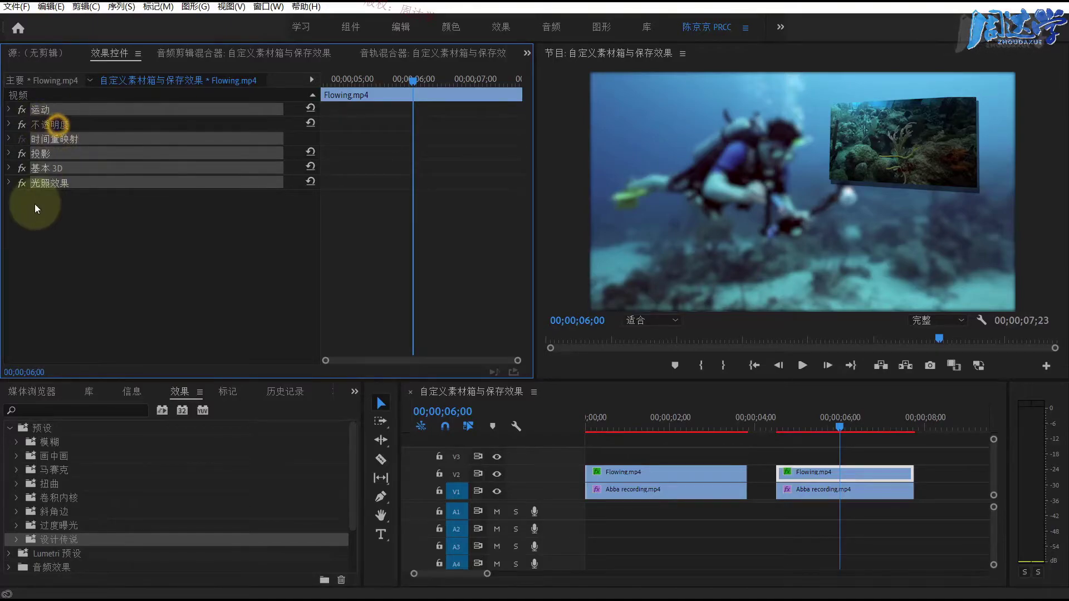
{"action": "left_click", "coordinate": [57, 138], "text": "ctrl"}
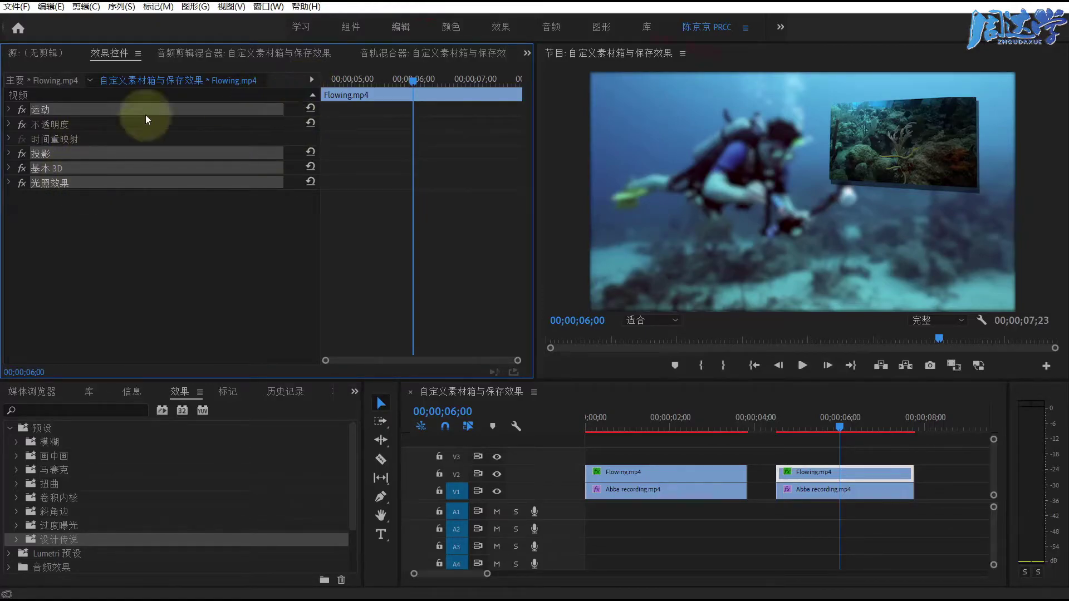
- Save the selected effects as a preset named 画中画效果 with the 缩放 (Scale) type
{"action": "right_click", "coordinate": [72, 153]}
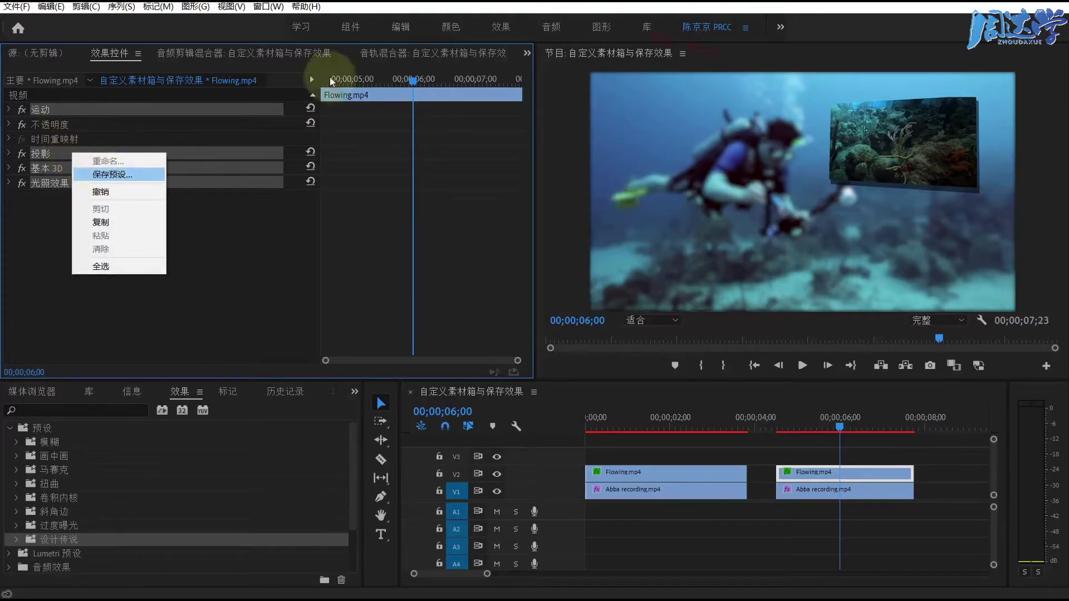
{"action": "left_click", "coordinate": [278, 30]}
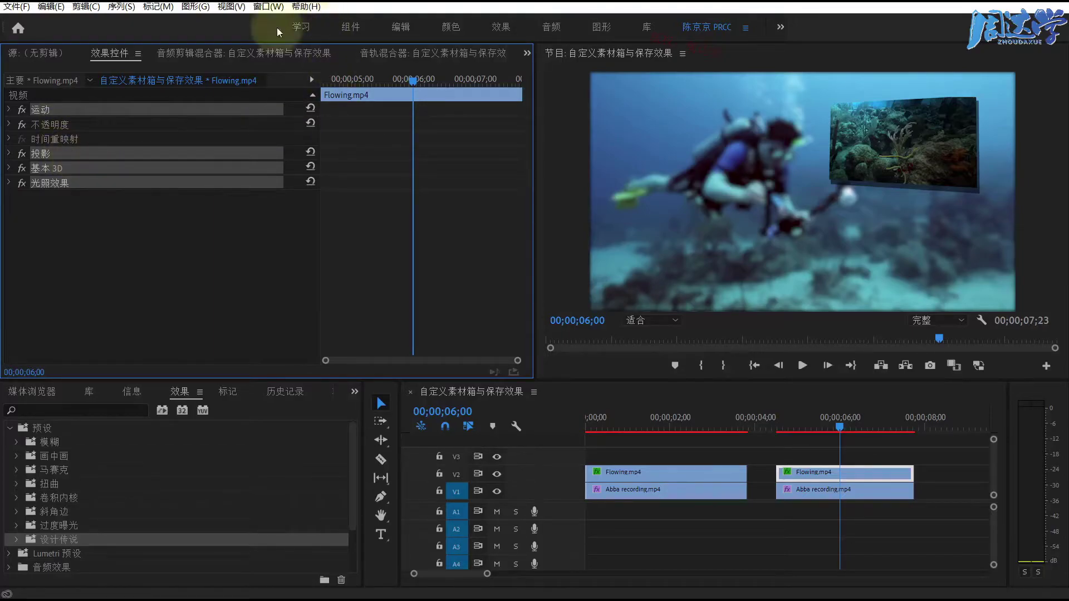
{"action": "left_click", "coordinate": [138, 54]}
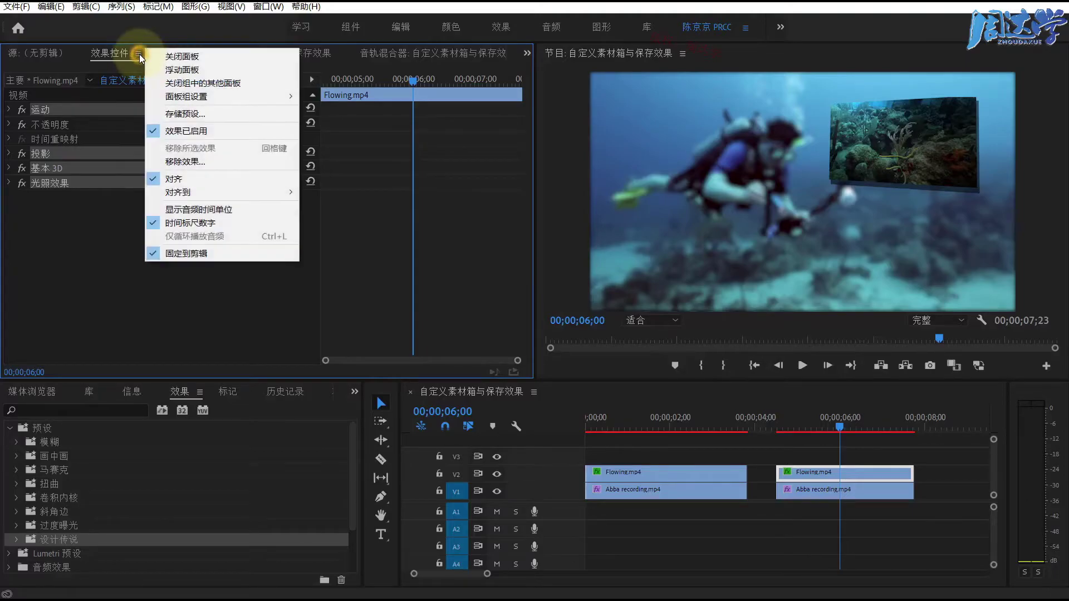
{"action": "left_click", "coordinate": [175, 114]}
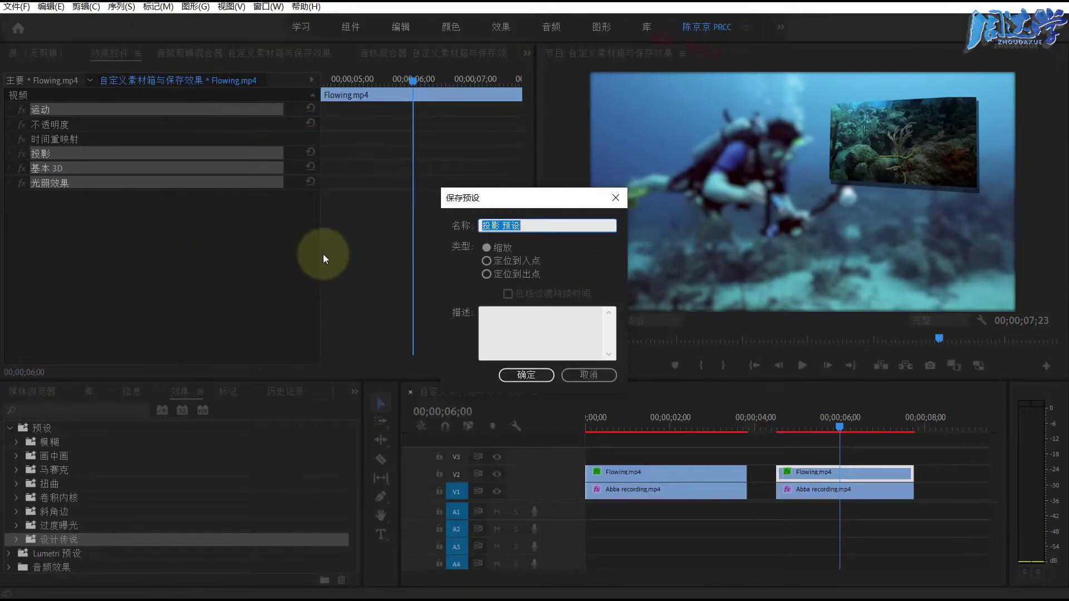
{"action": "type", "text": "huazhonghua"}
{"action": "key", "text": "space"}
{"action": "type", "text": "xi"}
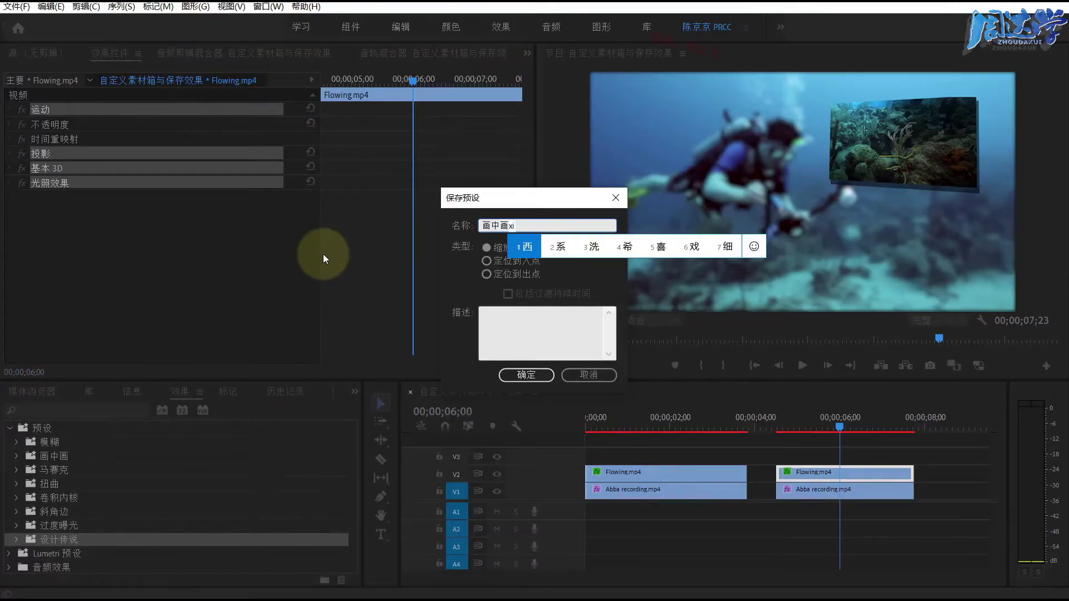
{"action": "type", "text": "aoguo"}
{"action": "key", "text": "space"}
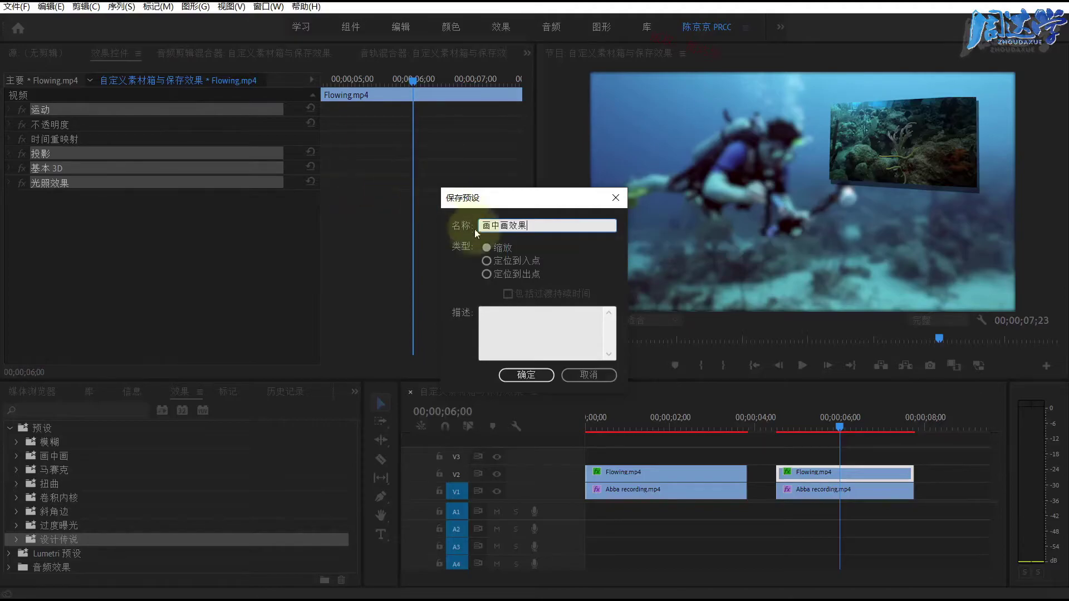
{"action": "left_click", "coordinate": [488, 247]}
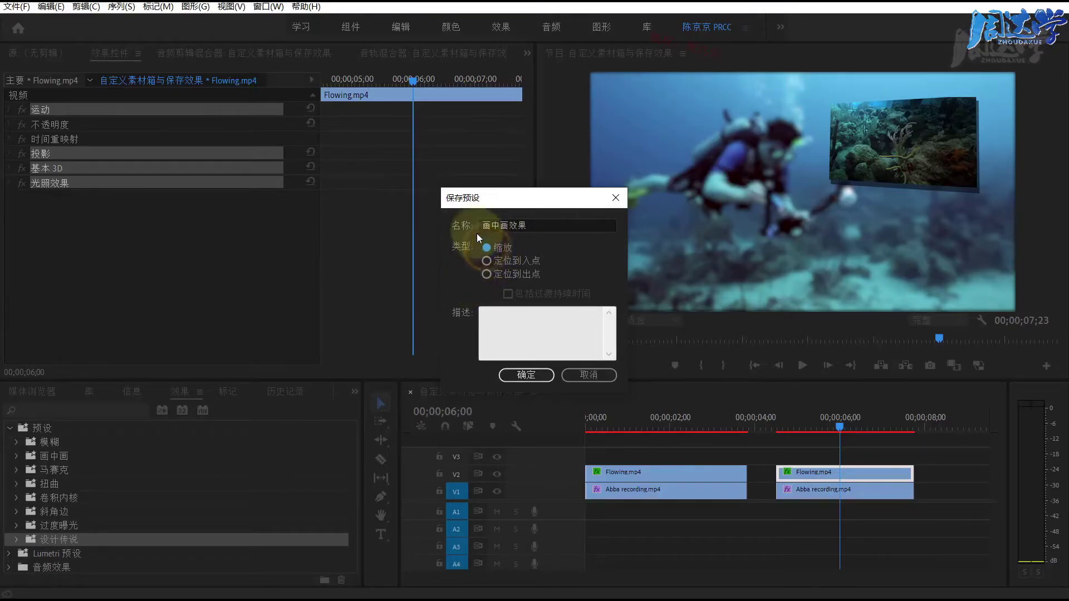
{"action": "left_click", "coordinate": [517, 330]}
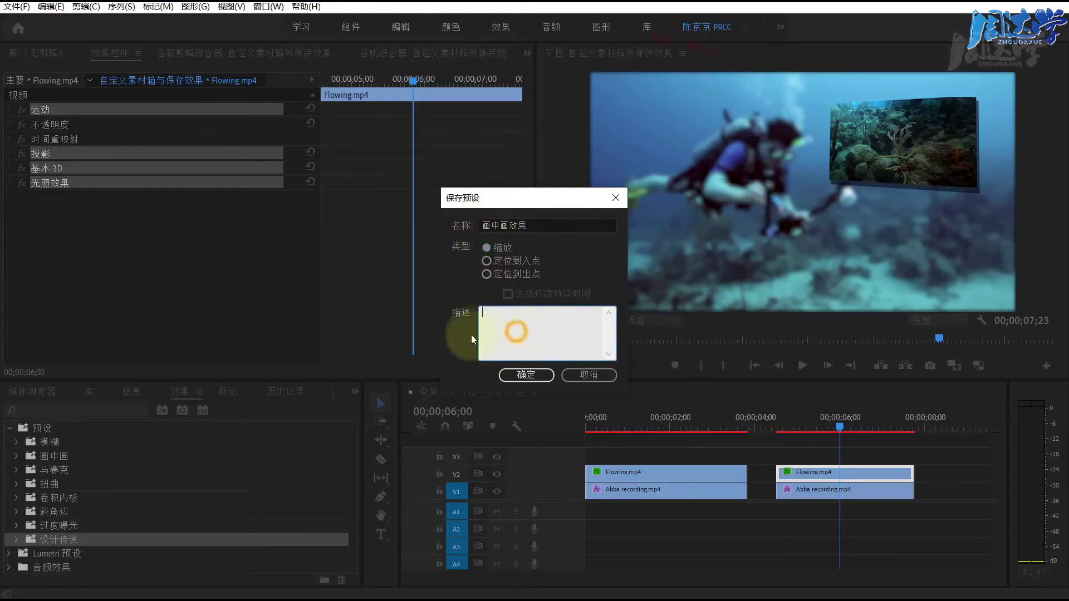
- Confirm the 画中画效果 preset and expand 设计传说 to reveal it
{"action": "left_click", "coordinate": [522, 380]}
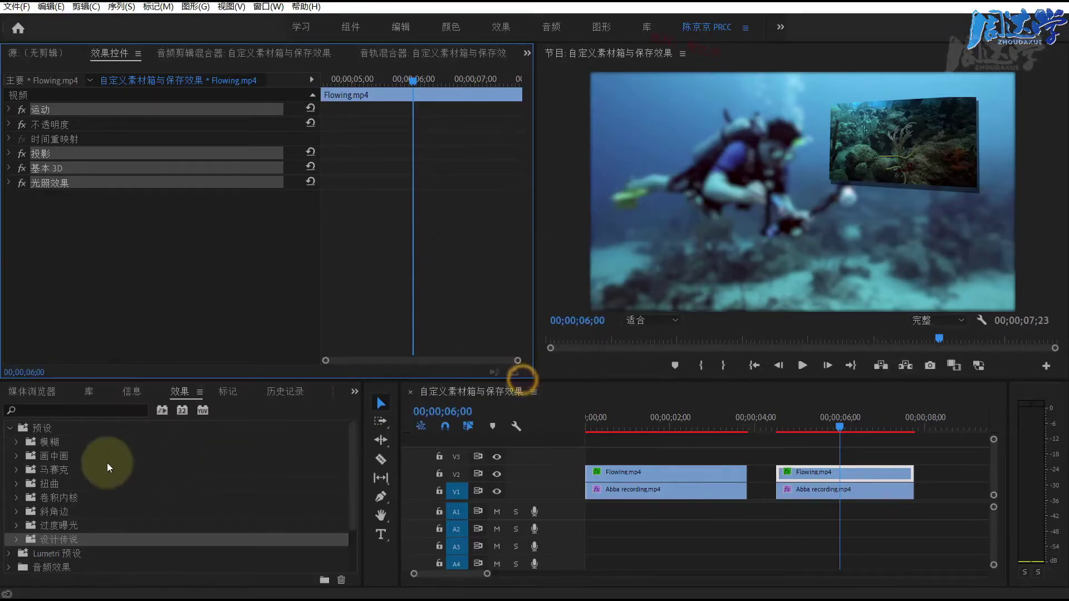
{"action": "scroll", "coordinate": [103, 480], "scroll_direction": "down", "scroll_amount": 1}
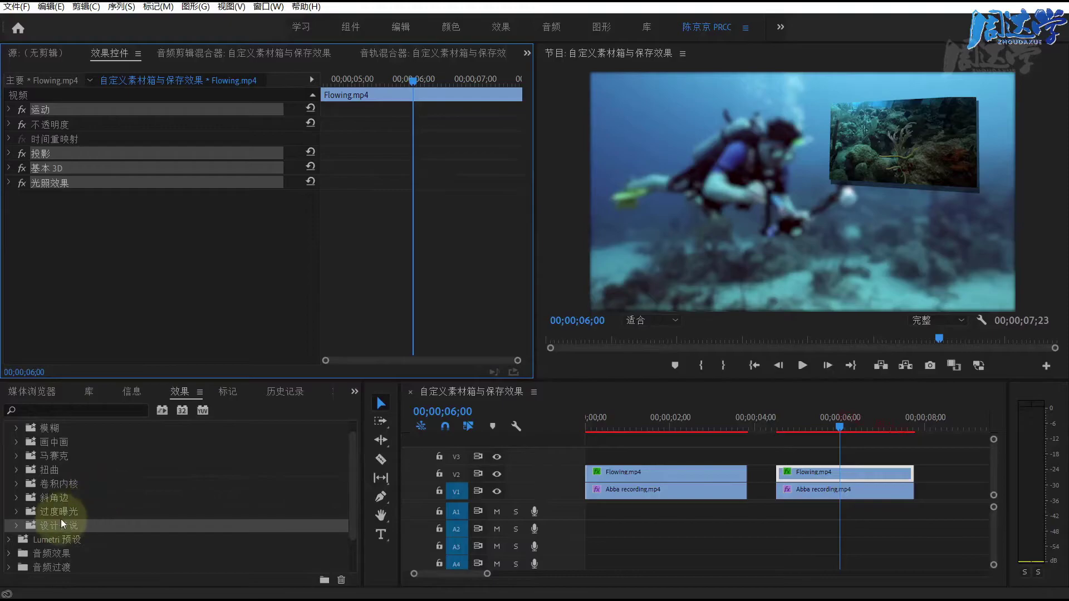
{"action": "double_click", "coordinate": [47, 526]}
{"action": "key", "text": "Return"}
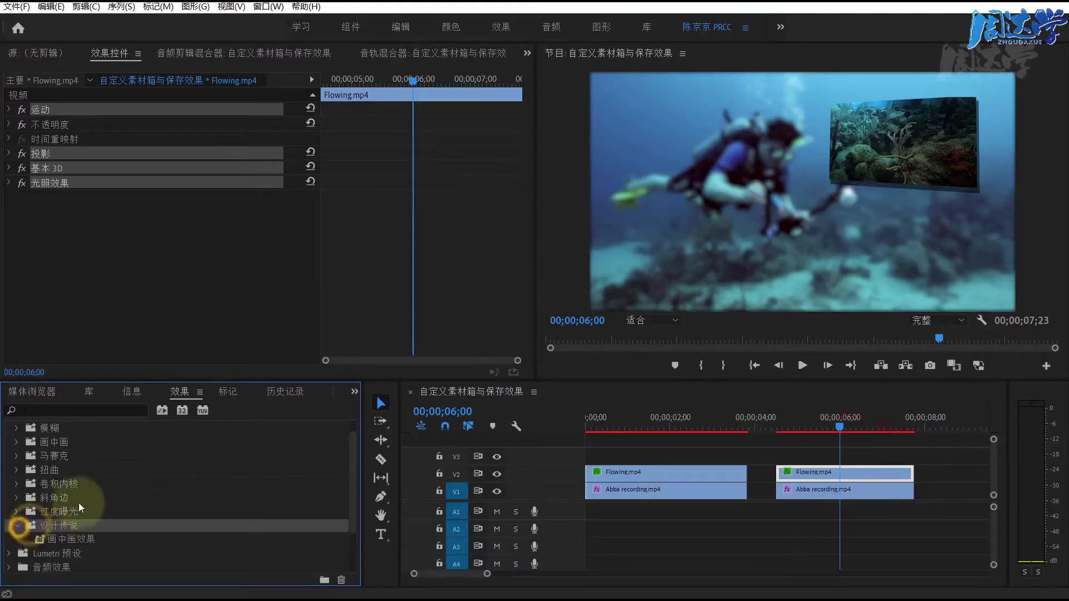
{"action": "left_click", "coordinate": [16, 526]}
{"action": "left_click", "coordinate": [68, 500]}
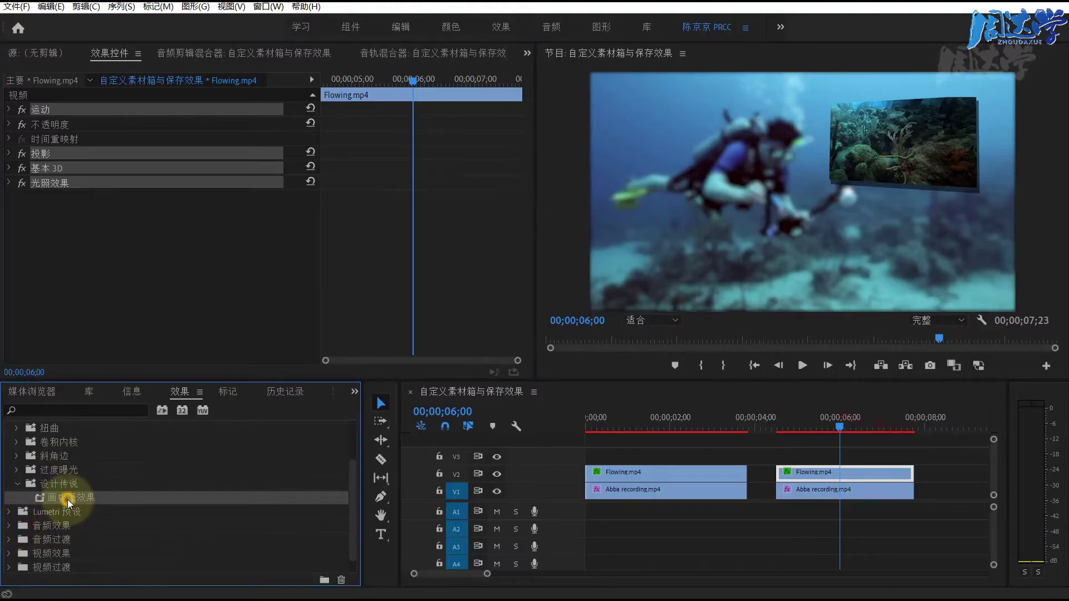
- Move the second Flowing.mp4 clip later on V2 and test 画中画效果 on the Abba recording clip
{"action": "left_click", "coordinate": [757, 518]}
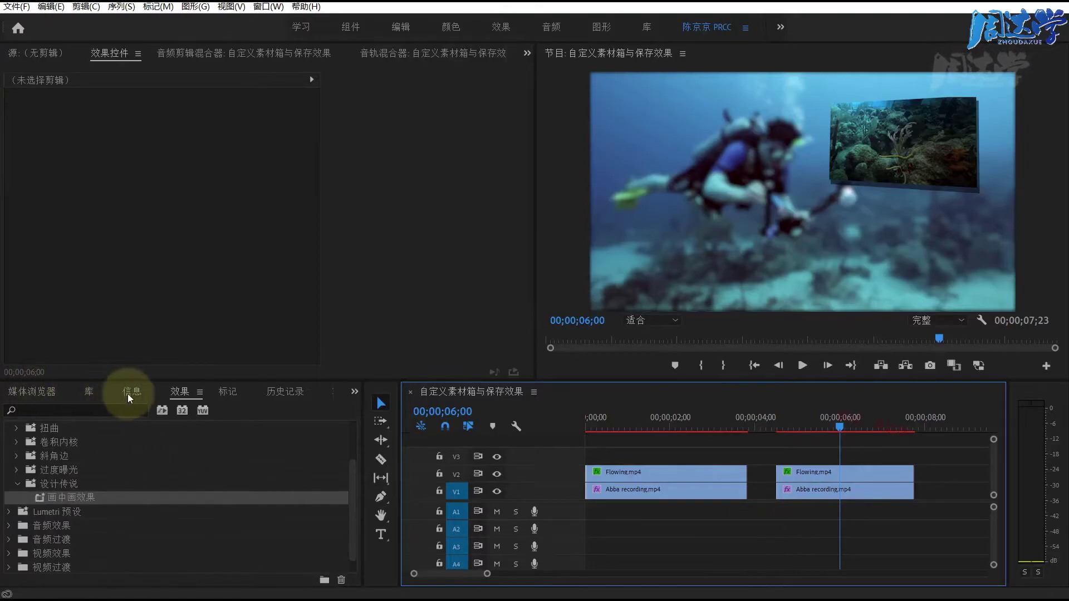
{"action": "left_click_drag", "start_coordinate": [806, 474], "coordinate": [944, 473]}
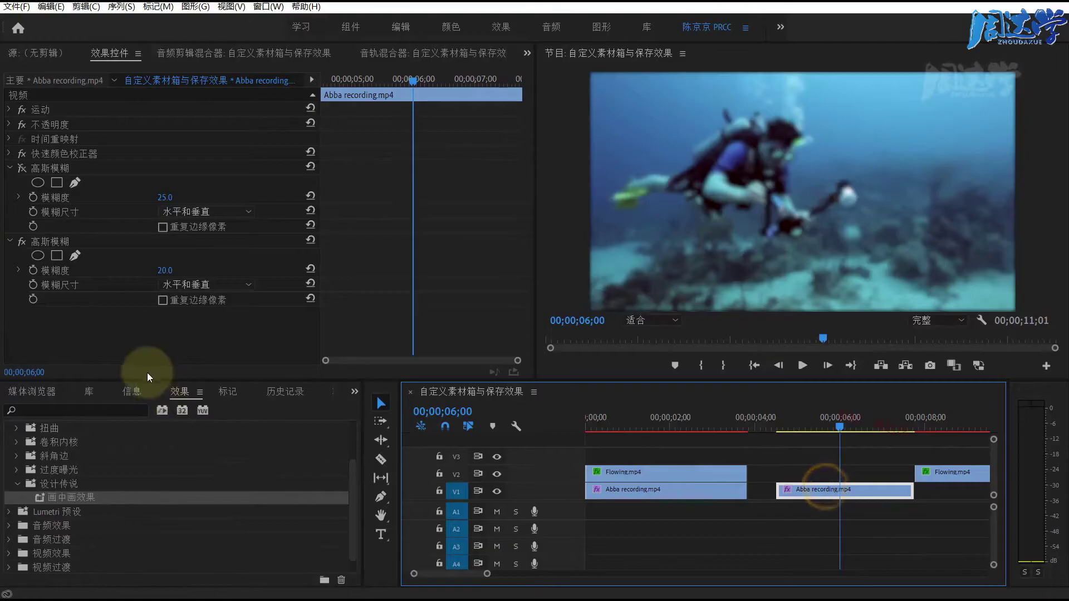
{"action": "left_click_drag", "start_coordinate": [67, 497], "coordinate": [800, 501]}
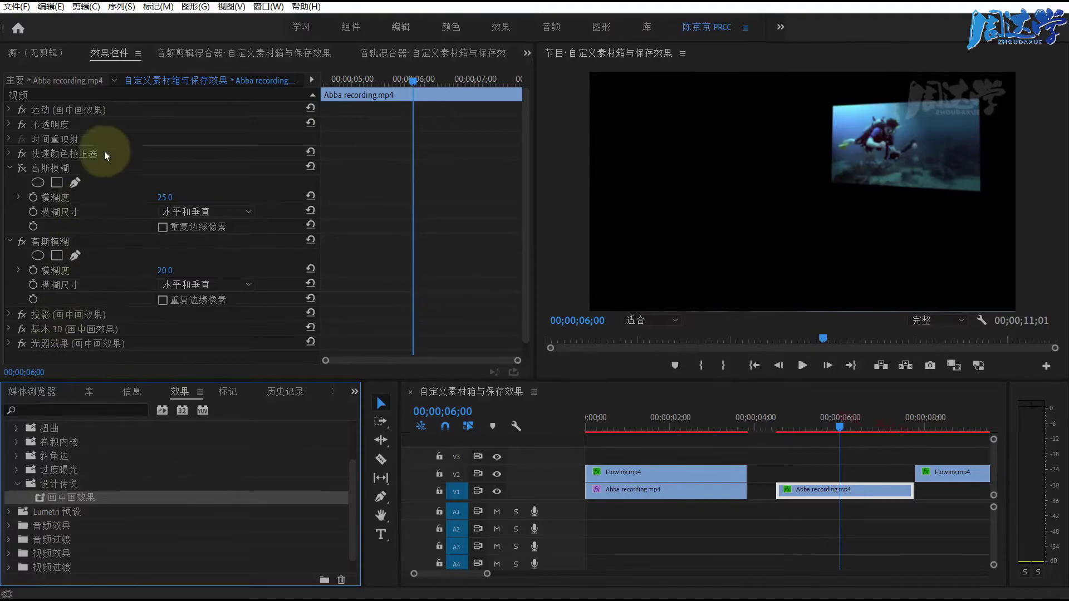
{"action": "left_click", "coordinate": [821, 490]}
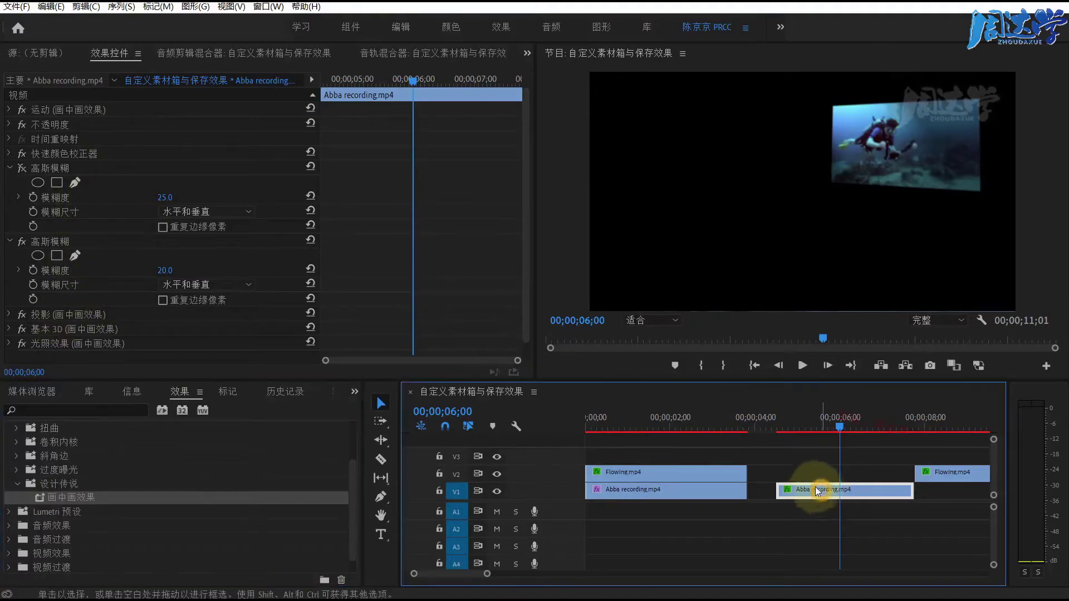
{"action": "left_click", "coordinate": [53, 241]}
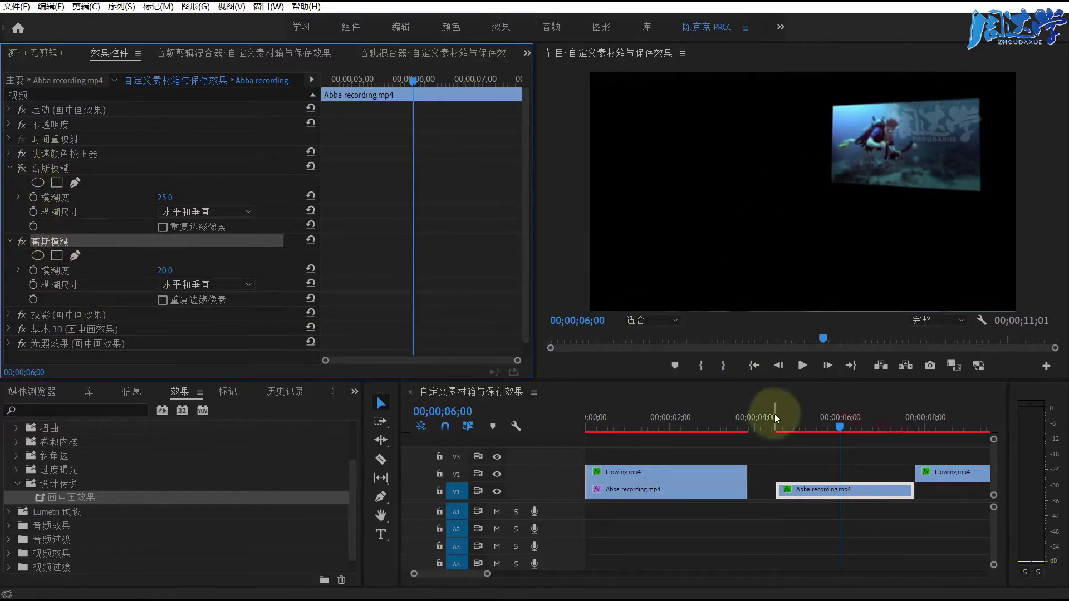
- Step the playhead forward, then bring it back to about 06;06
{"action": "key", "text": "shift+3"}
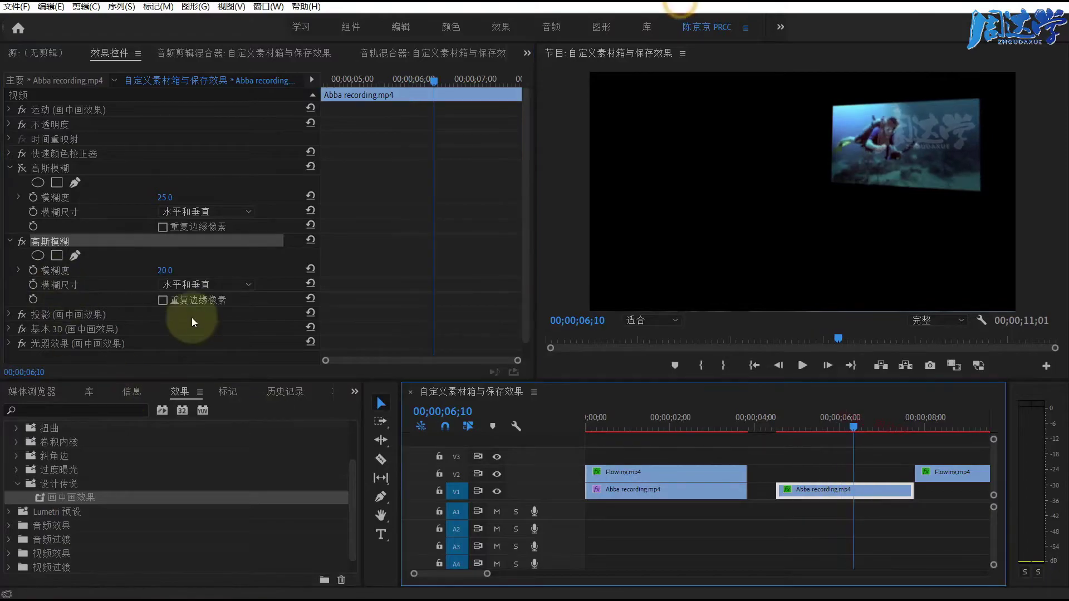
{"action": "key", "text": "Right"}
{"action": "key", "text": "Right"}
{"action": "key", "text": "Right"}
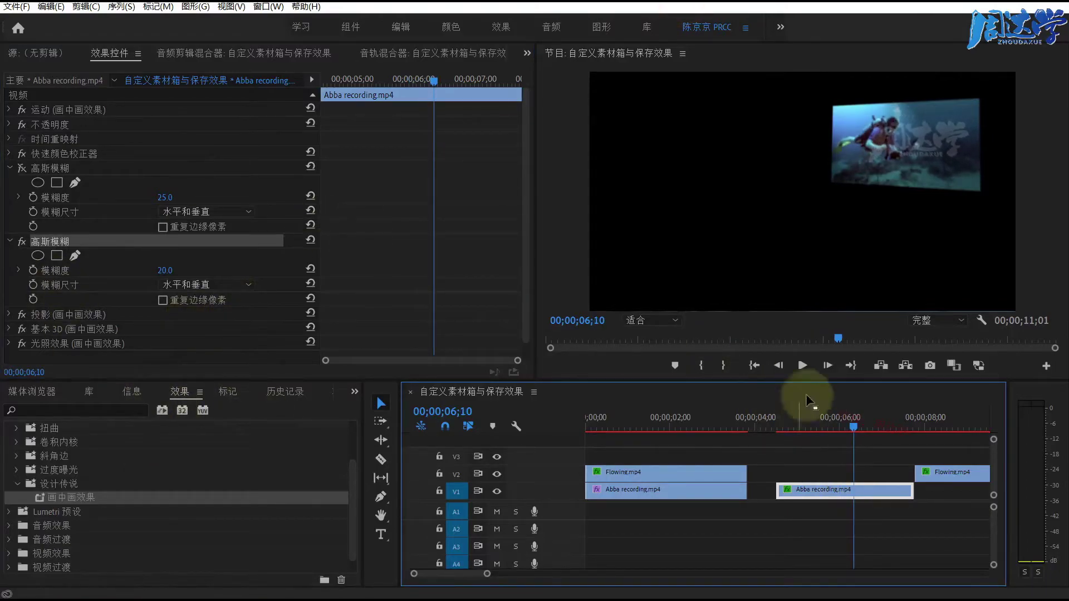
{"action": "mouse_move", "coordinate": [835, 424]}
{"action": "left_mouse_down"}
{"action": "mouse_move", "coordinate": [858, 435]}
{"action": "mouse_move", "coordinate": [846, 433]}
{"action": "left_mouse_up"}
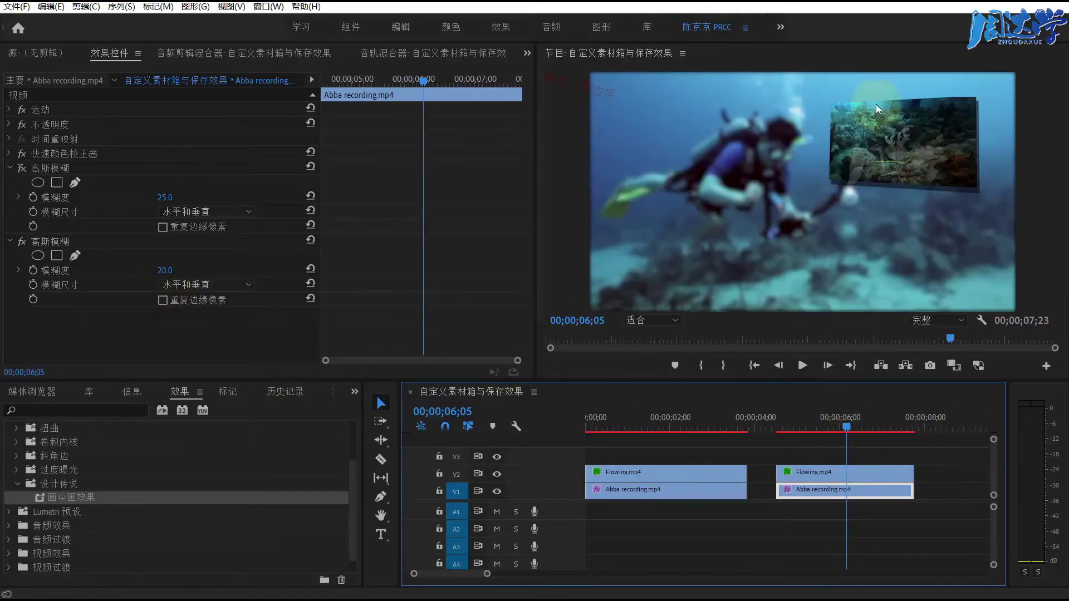
- Select the Flowing.mp4 clip on V2 and shift its lighting centre X to 488.0
{"action": "left_click", "coordinate": [918, 152]}
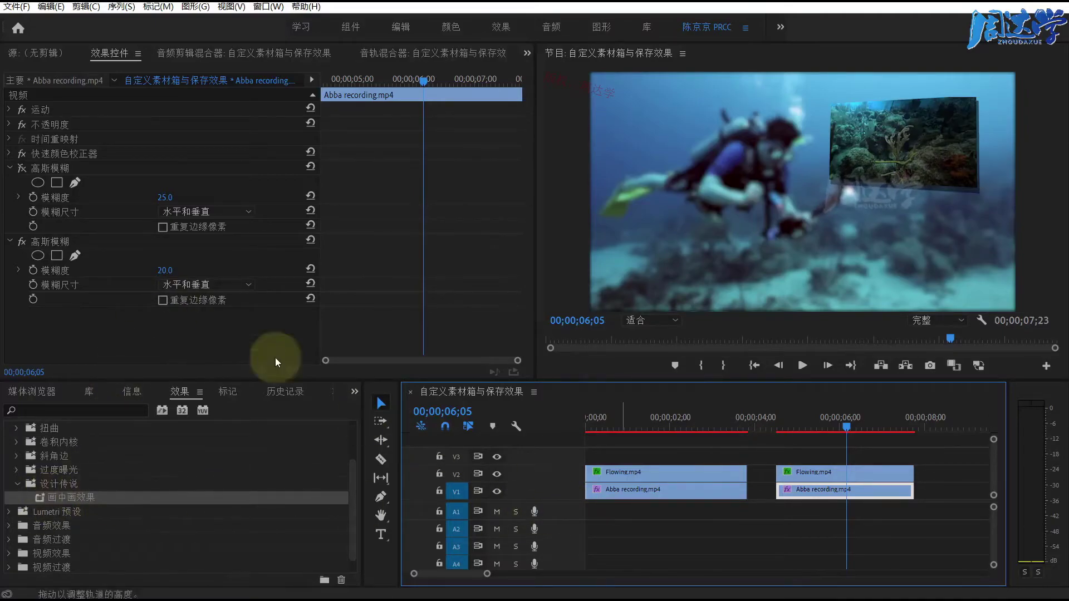
{"action": "left_click", "coordinate": [47, 241]}
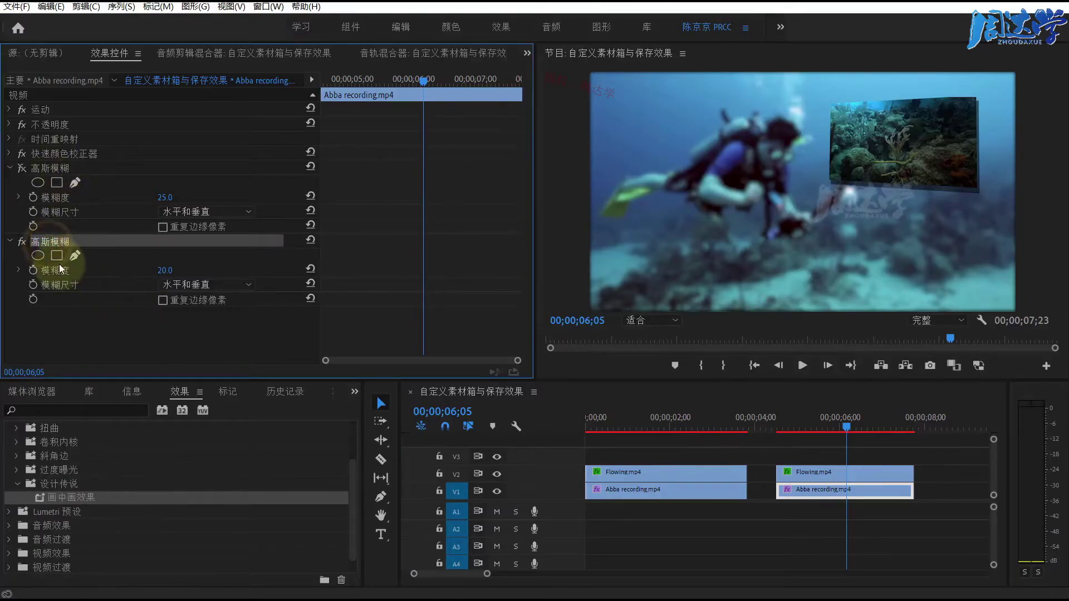
{"action": "left_click", "coordinate": [807, 472]}
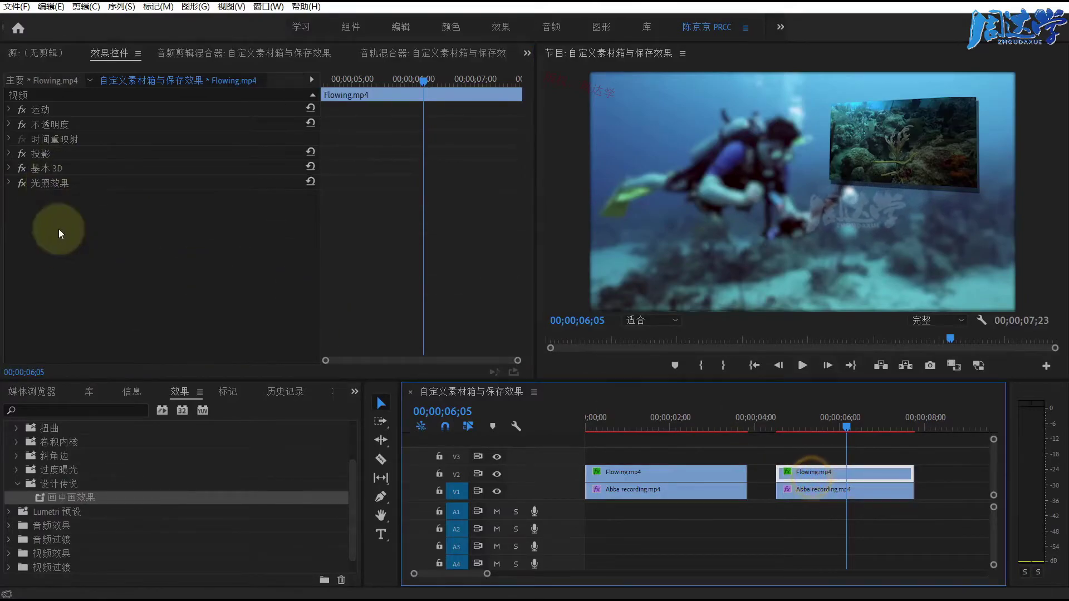
{"action": "left_click", "coordinate": [10, 184]}
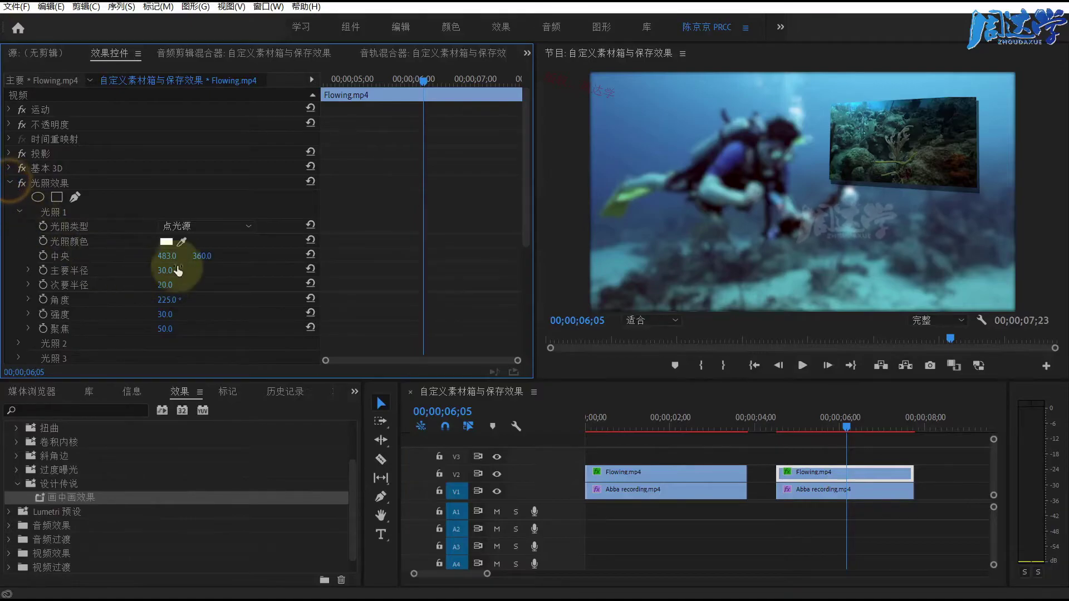
{"action": "mouse_move", "coordinate": [167, 256]}
{"action": "left_mouse_down"}
{"action": "mouse_move", "coordinate": [205, 287]}
{"action": "mouse_move", "coordinate": [159, 280]}
{"action": "left_mouse_up"}
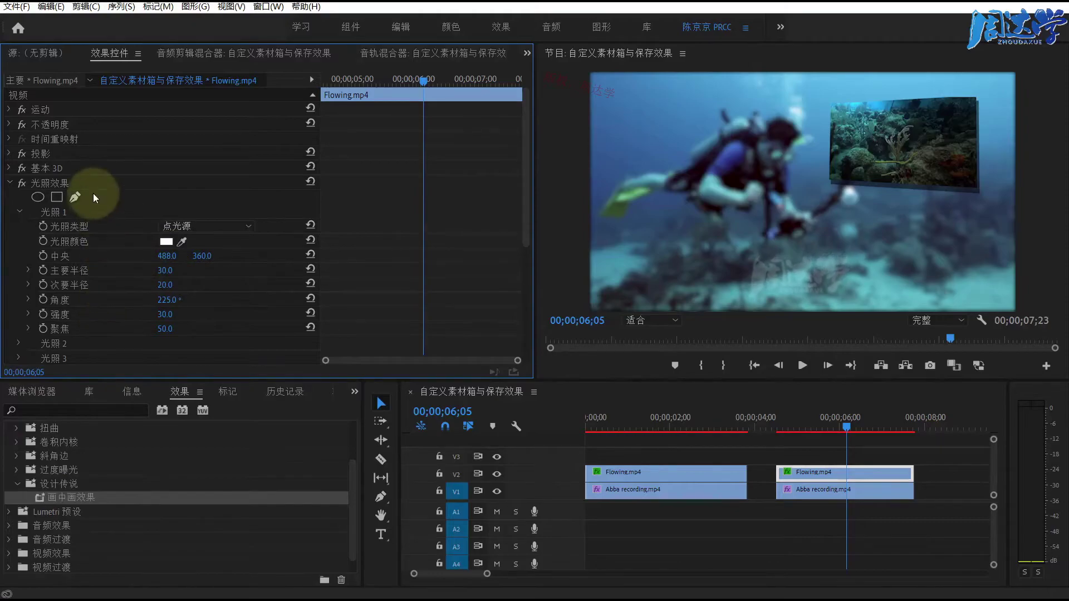
- Save the inset's lighting effect as a preset named 光照效果 预设
{"action": "left_click", "coordinate": [56, 183]}
{"action": "right_click", "coordinate": [56, 182]}
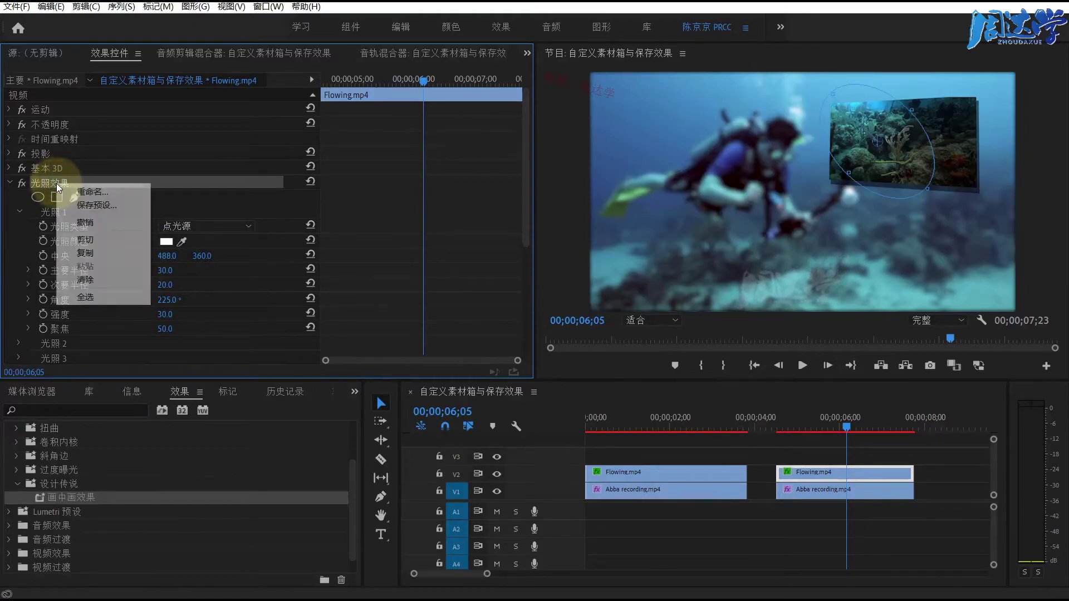
{"action": "left_click", "coordinate": [95, 206]}
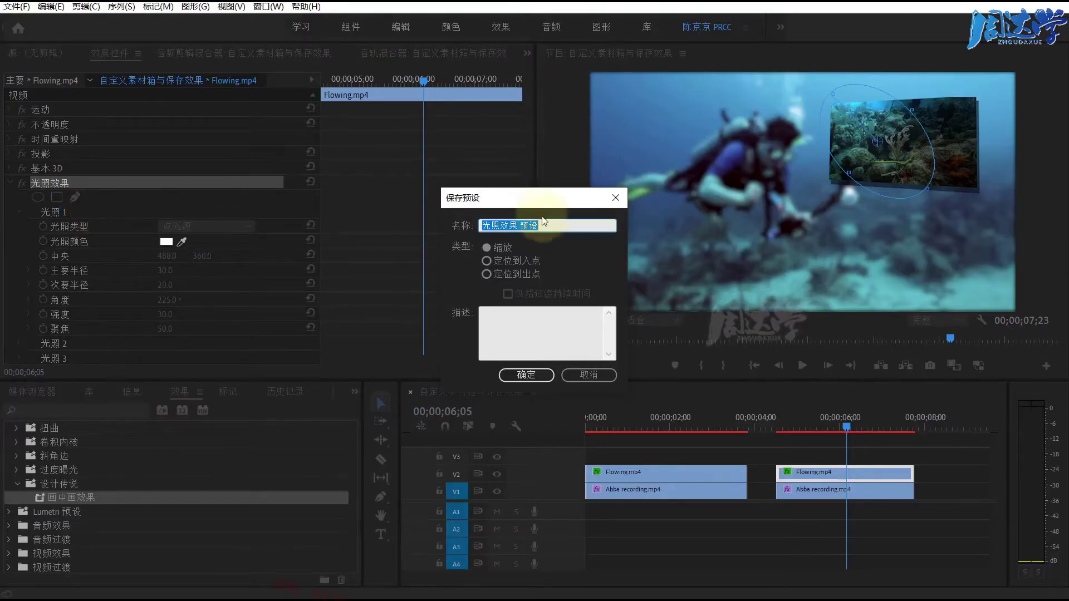
{"action": "left_click", "coordinate": [525, 375]}
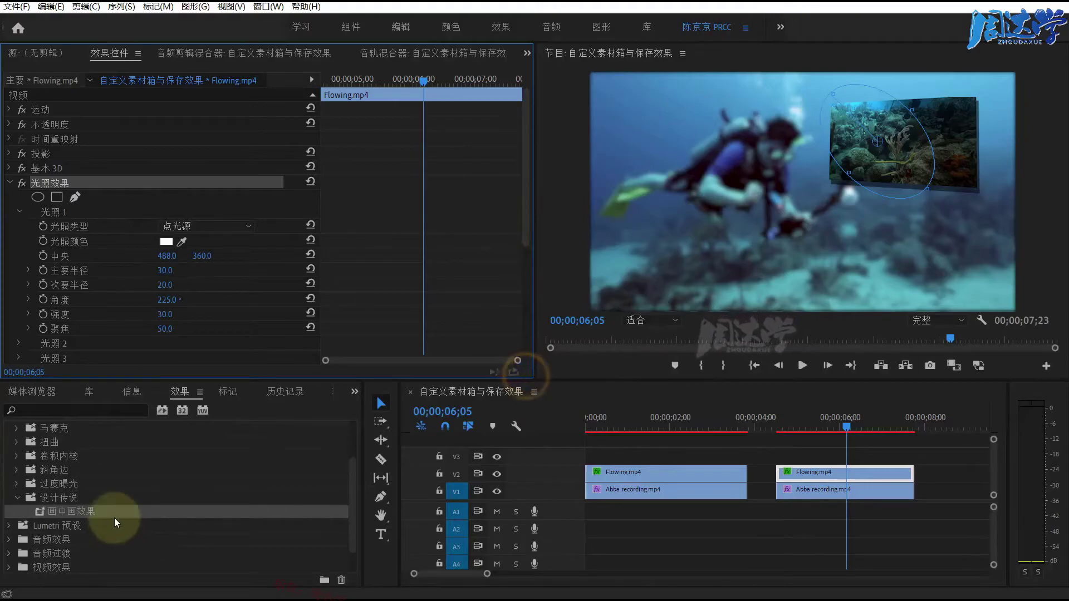
- Move the 光照效果 预设 preset into the 设计传说 folder beside 画中画效果
{"action": "scroll", "coordinate": [115, 518], "scroll_direction": "up", "scroll_amount": 2}
{"action": "scroll", "coordinate": [106, 513], "scroll_direction": "up", "scroll_amount": 2}
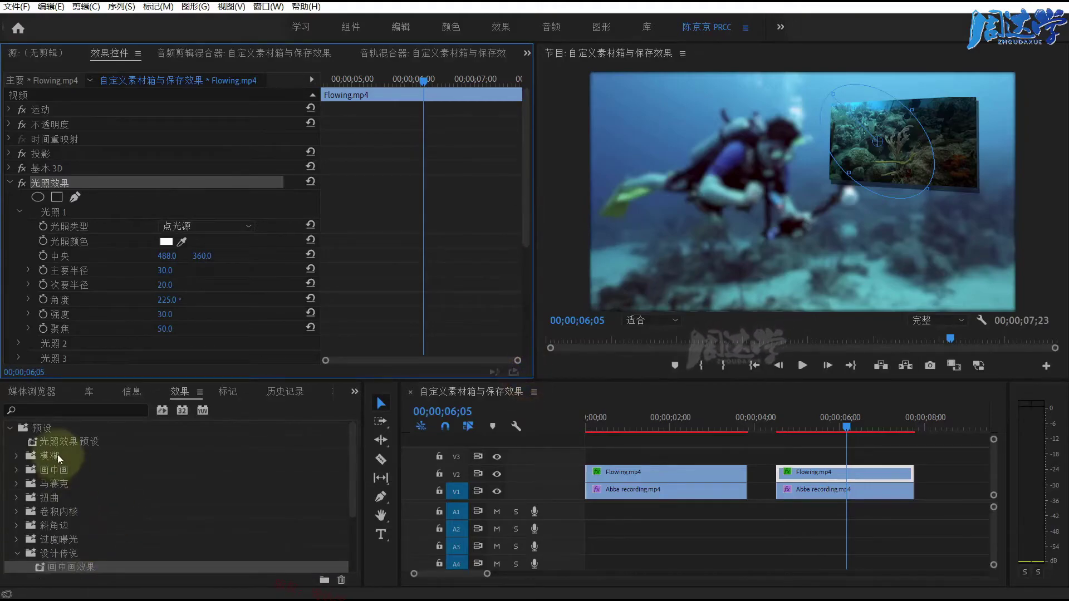
{"action": "left_click_drag", "start_coordinate": [59, 439], "coordinate": [96, 535]}
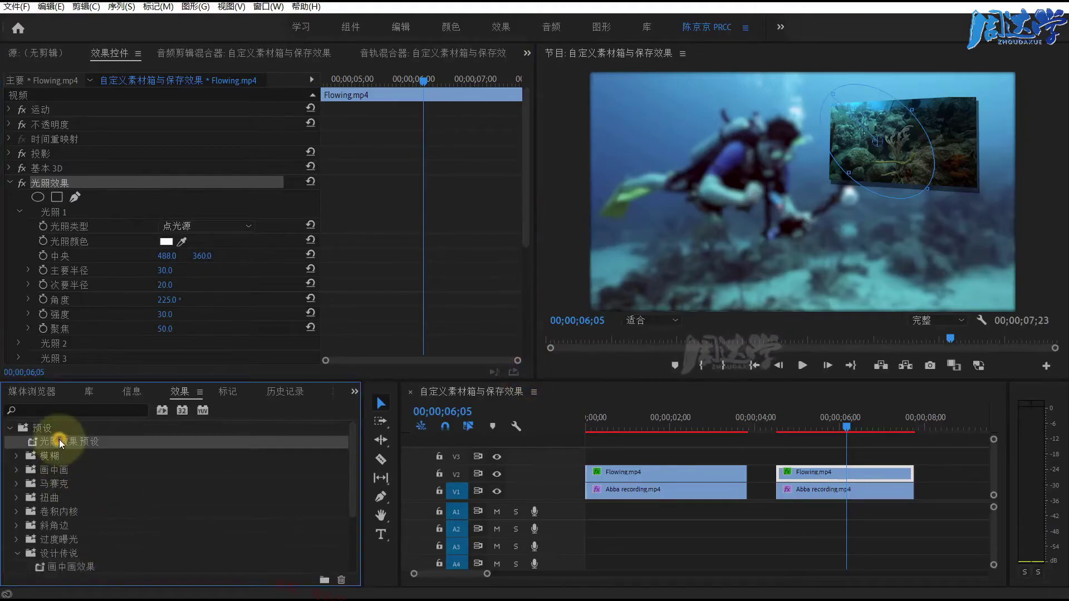
{"action": "scroll", "coordinate": [101, 543], "scroll_direction": "down", "scroll_amount": 2}
{"action": "left_click", "coordinate": [59, 540]}
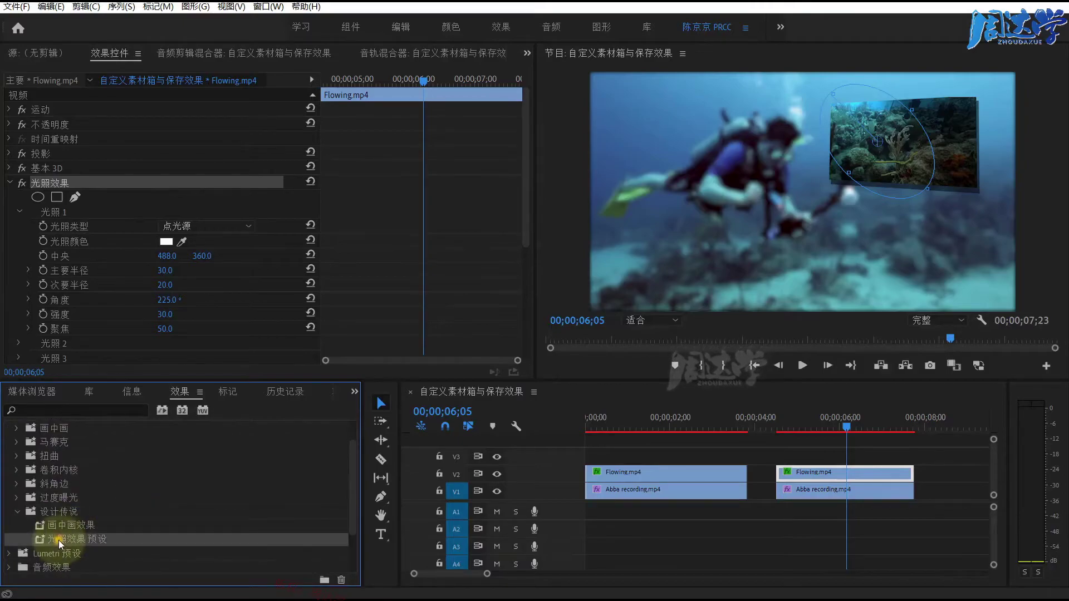
{"action": "left_click_drag", "start_coordinate": [74, 539], "coordinate": [77, 533]}
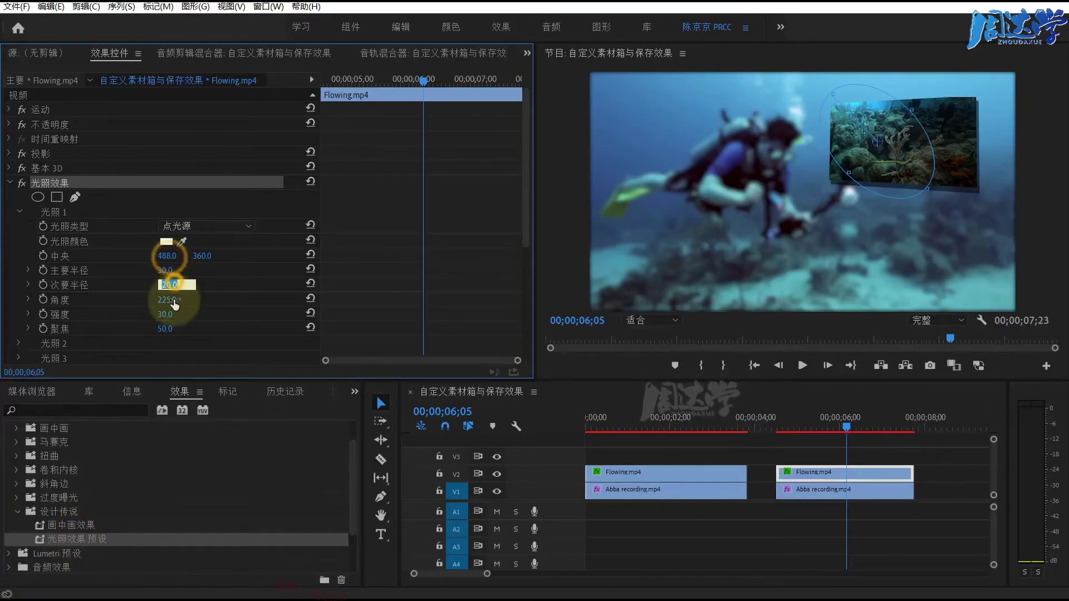
{"action": "left_click", "coordinate": [239, 289]}
{"action": "left_click", "coordinate": [79, 525]}
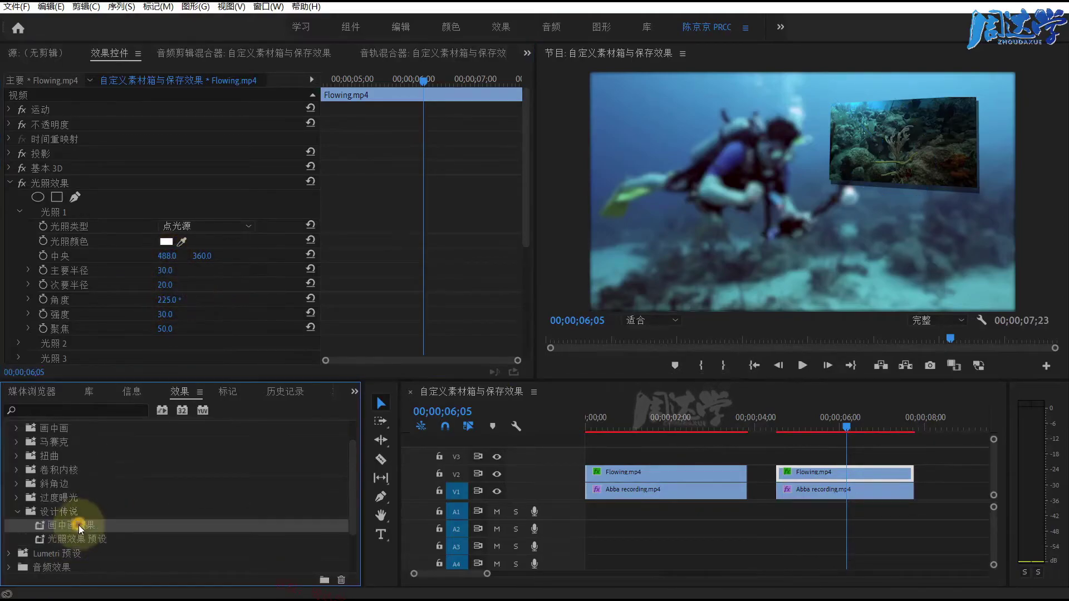
{"action": "left_click", "coordinate": [79, 539]}
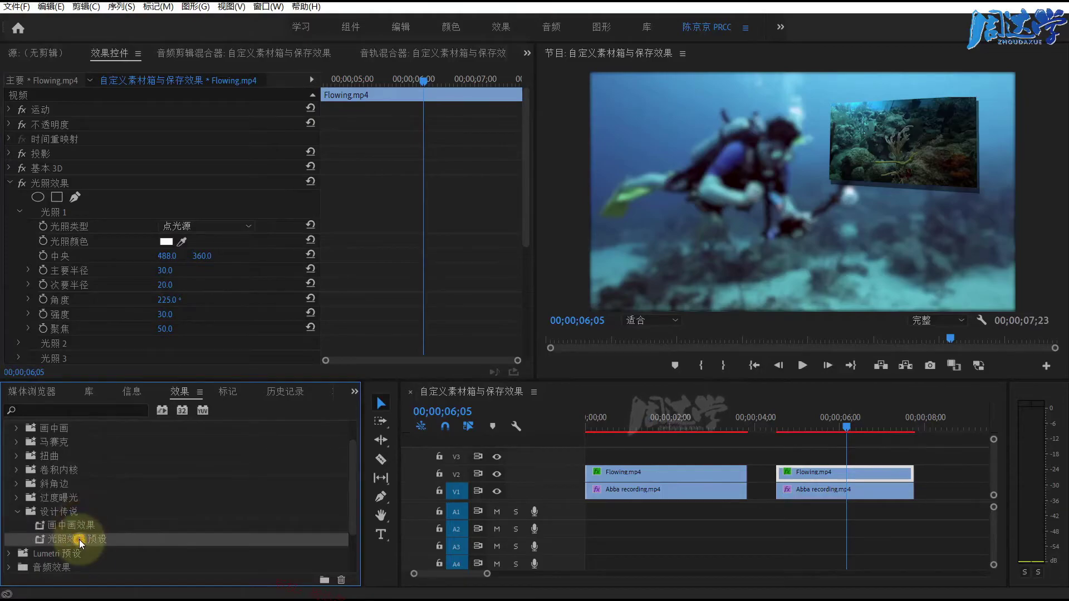
{"action": "left_click", "coordinate": [54, 510]}
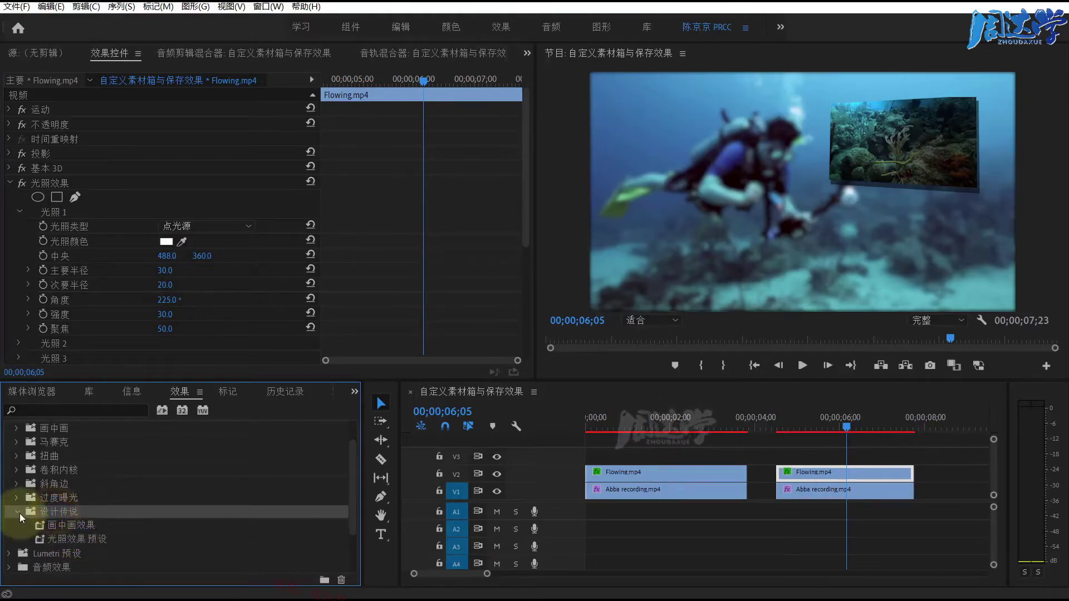
- Select the lighting, Basic 3D and 投影 effects, inspect their options, then deselect the clip
{"action": "right_click", "coordinate": [58, 187]}
{"action": "left_click", "coordinate": [33, 181]}
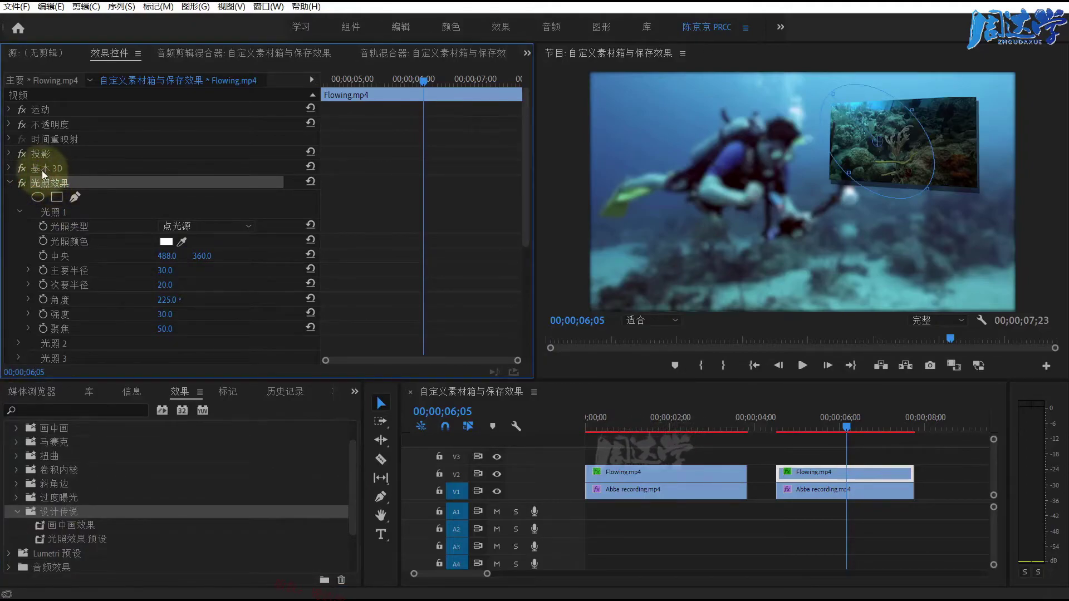
{"action": "left_click", "coordinate": [43, 168], "text": "ctrl"}
{"action": "left_click", "coordinate": [42, 156], "text": "ctrl"}
{"action": "right_click", "coordinate": [40, 157]}
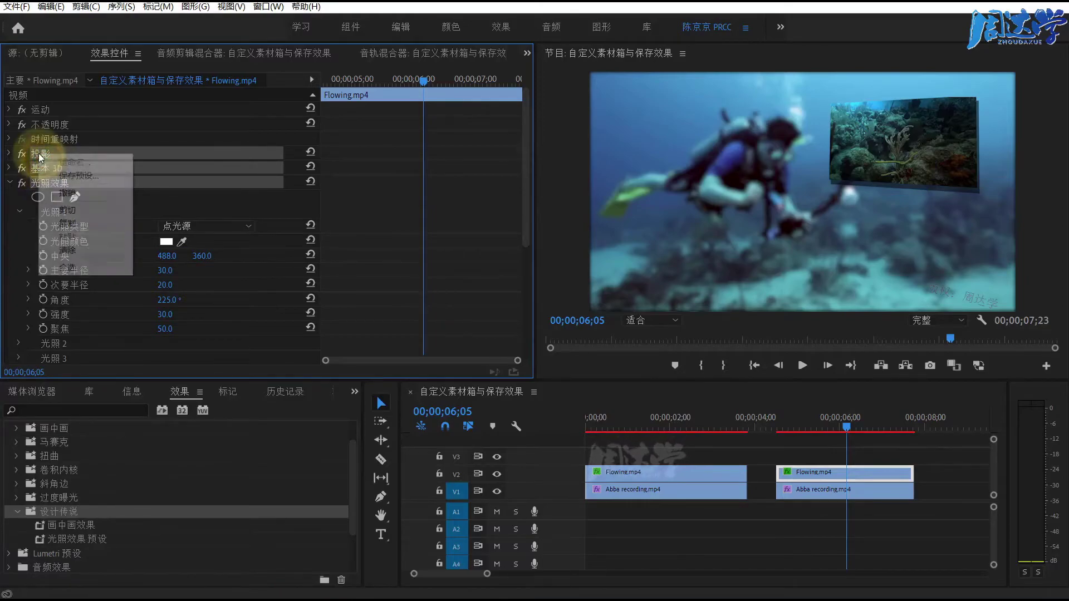
{"action": "left_click", "coordinate": [174, 152]}
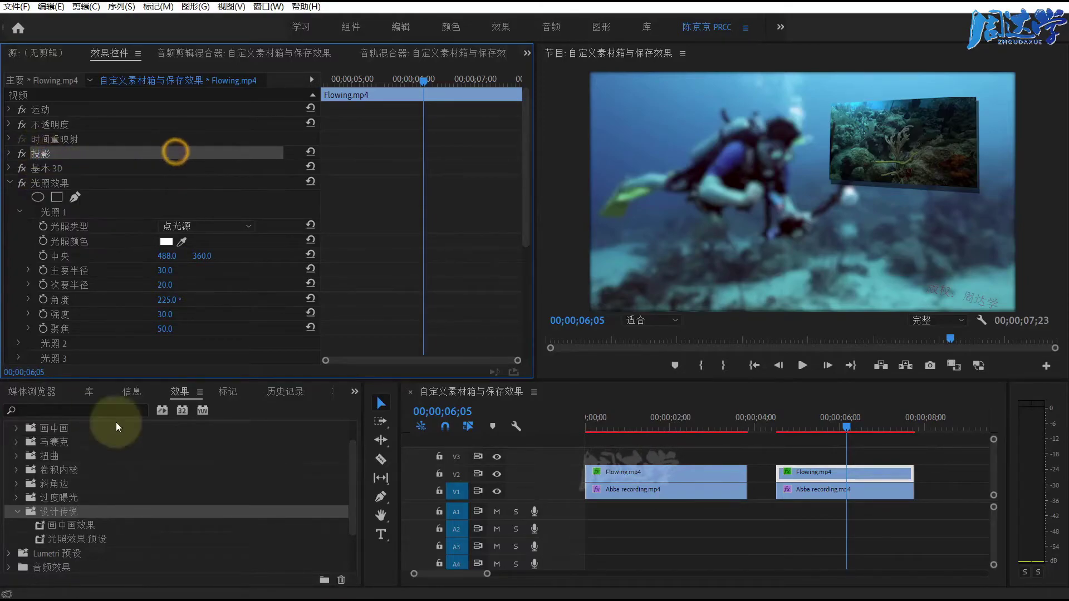
{"action": "left_click", "coordinate": [772, 441]}
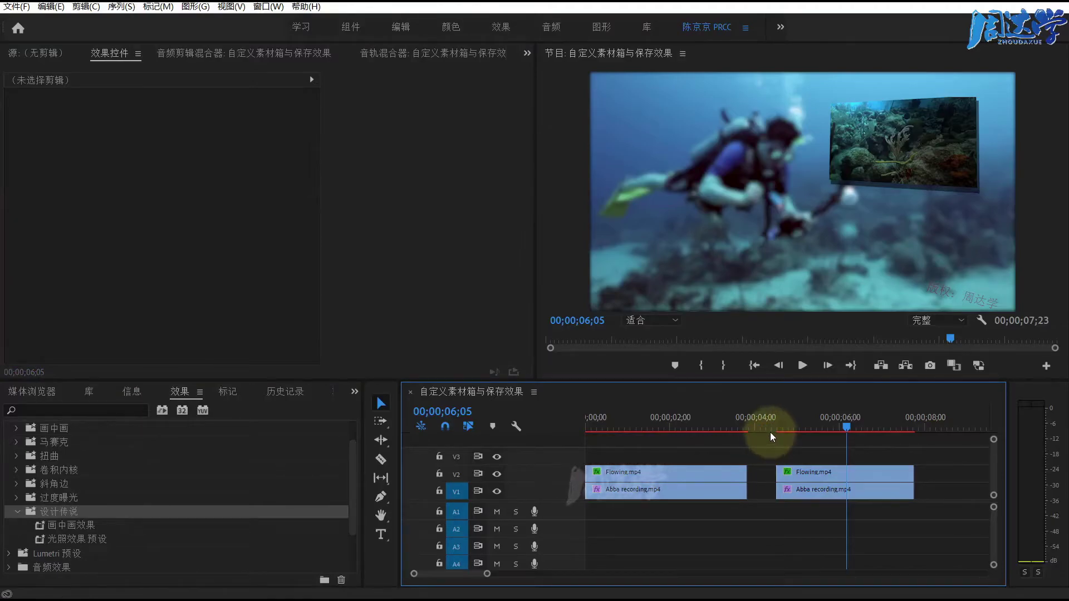
- Play the sequence from its first frame to preview the result
{"action": "left_click_drag", "start_coordinate": [624, 419], "coordinate": [570, 421]}
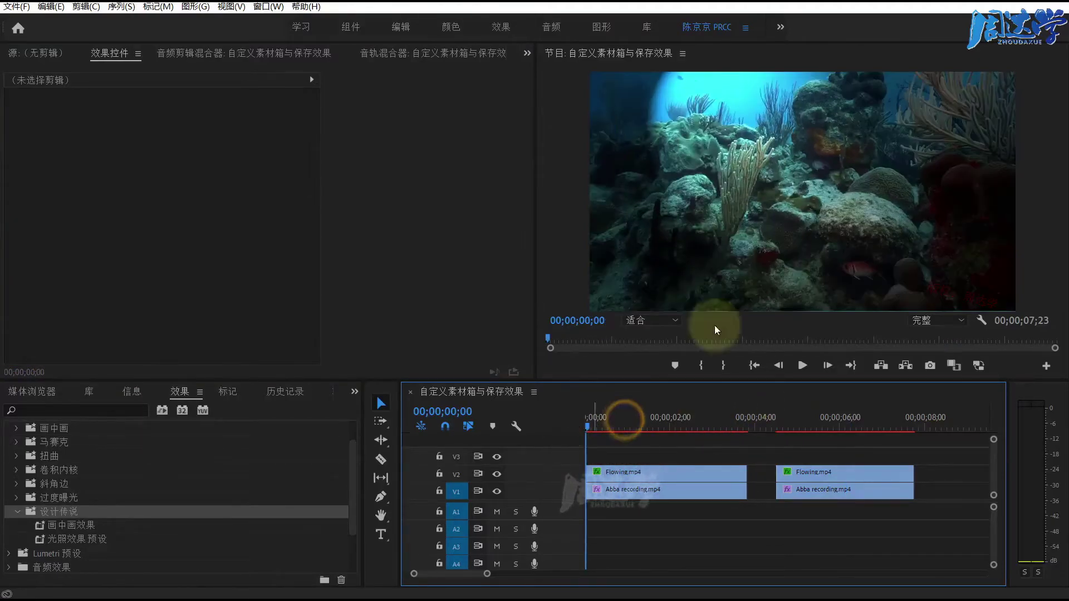
{"action": "left_click", "coordinate": [707, 223]}
{"action": "key", "text": "space"}
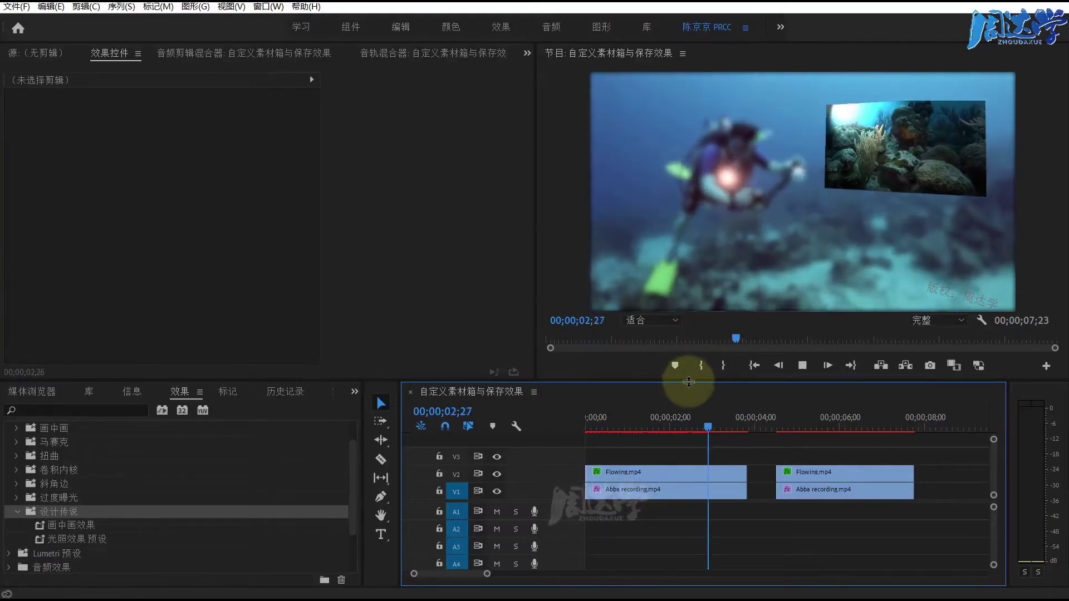
{"action": "key", "text": "space"}
- Select the first Flowing.mp4 clip near 02;00 and jump to its first keyframes
{"action": "left_click_drag", "start_coordinate": [739, 426], "coordinate": [670, 432]}
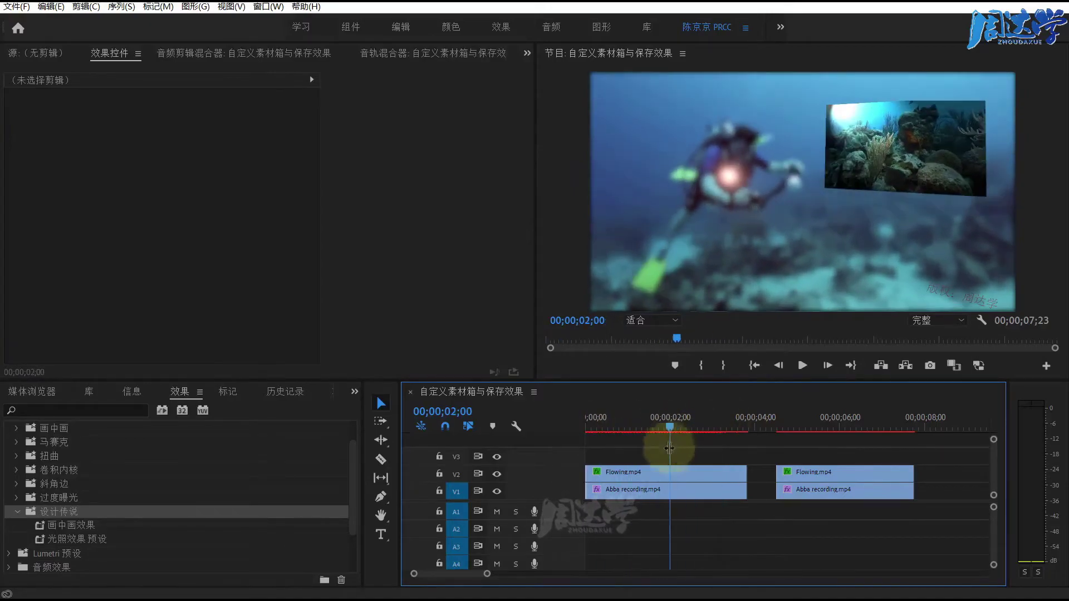
{"action": "left_click", "coordinate": [646, 474]}
{"action": "left_click", "coordinate": [346, 78]}
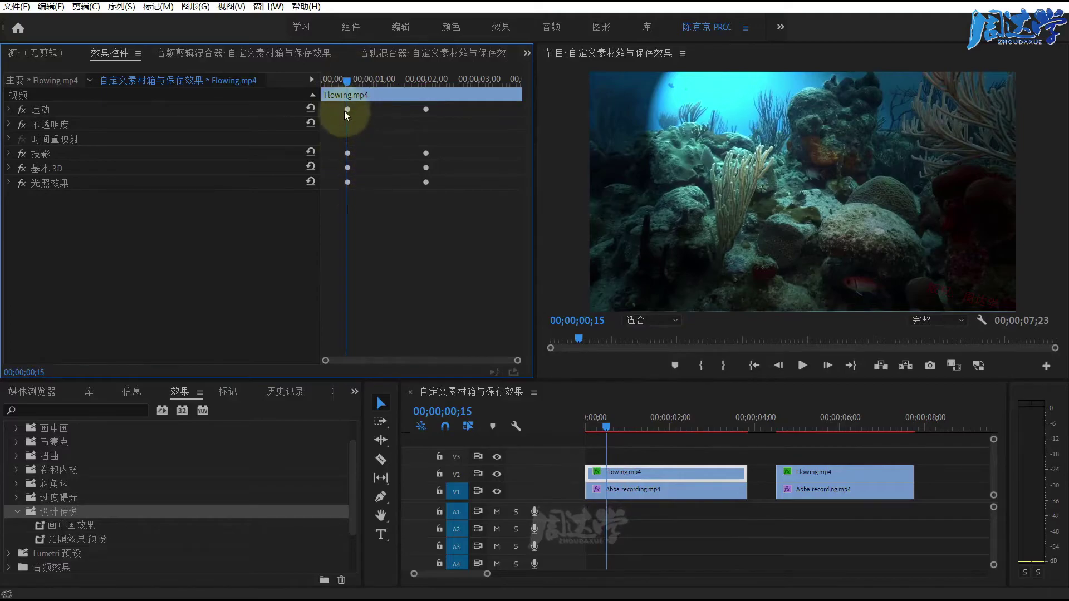
- Scrub the first clip's keyframed animation and try selecting its effects in Effect Controls
{"action": "mouse_move", "coordinate": [350, 80]}
{"action": "left_mouse_down"}
{"action": "mouse_move", "coordinate": [362, 91]}
{"action": "mouse_move", "coordinate": [333, 90]}
{"action": "left_mouse_up"}
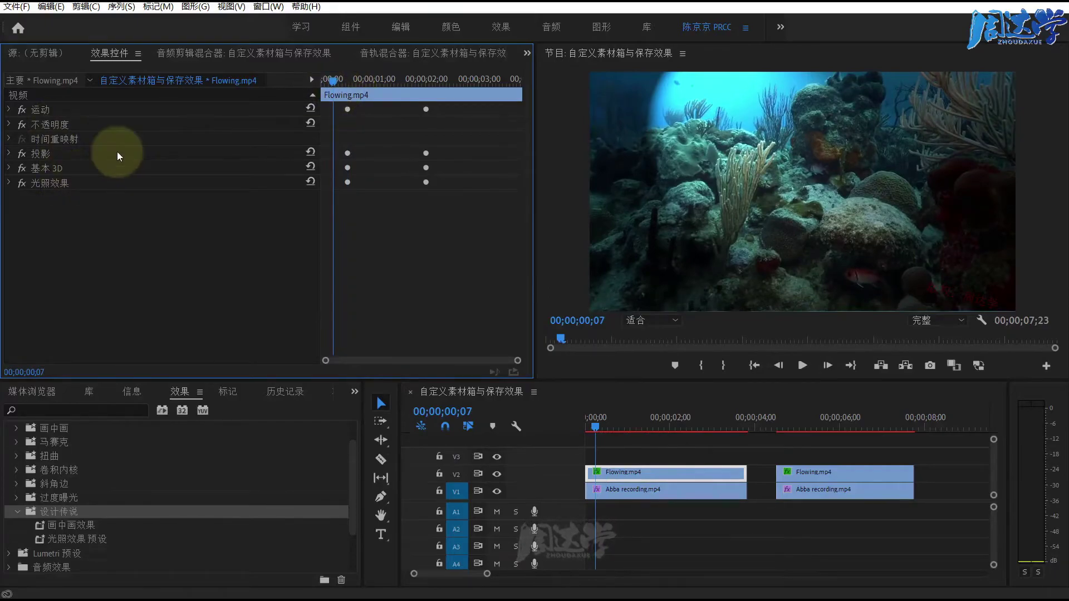
{"action": "left_click", "coordinate": [53, 184]}
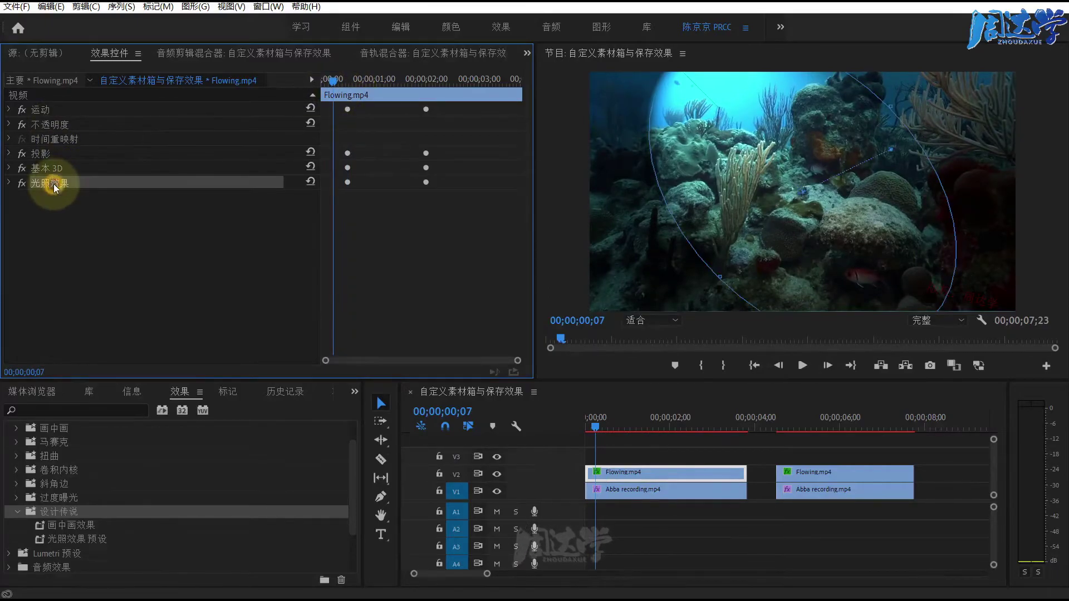
{"action": "left_click", "coordinate": [53, 109]}
{"action": "left_click", "coordinate": [75, 200]}
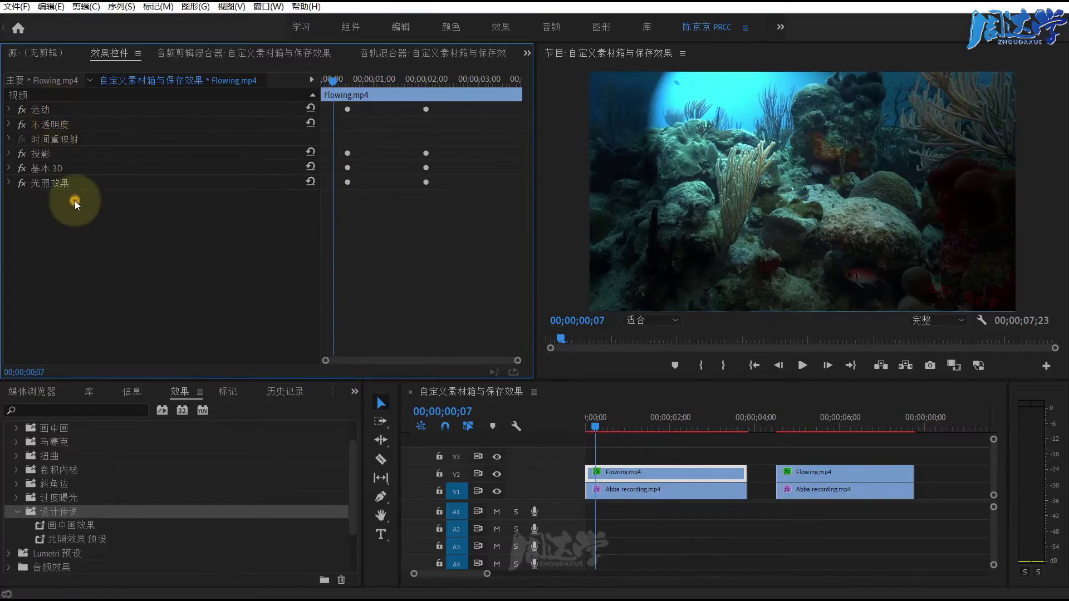
{"action": "key", "text": "ctrl+a"}
{"action": "left_click", "coordinate": [51, 6]}
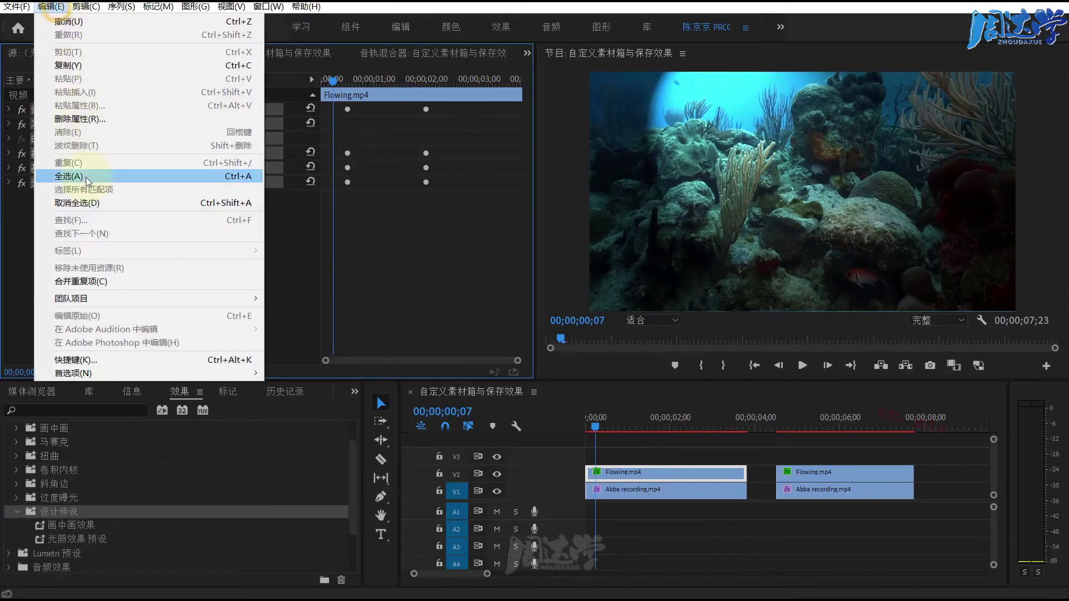
{"action": "left_click", "coordinate": [24, 253]}
{"action": "left_click", "coordinate": [70, 216]}
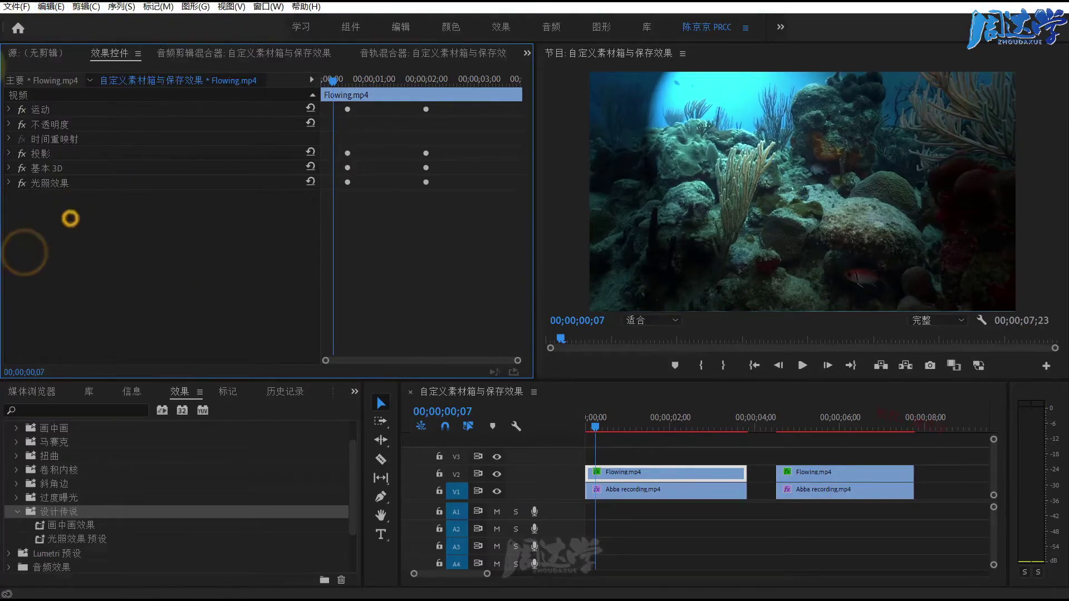
- Select all six effects, 运动 through 光照效果, and save them as preset '画中画 关键帧'
{"action": "left_click_drag", "start_coordinate": [75, 255], "coordinate": [301, 119]}
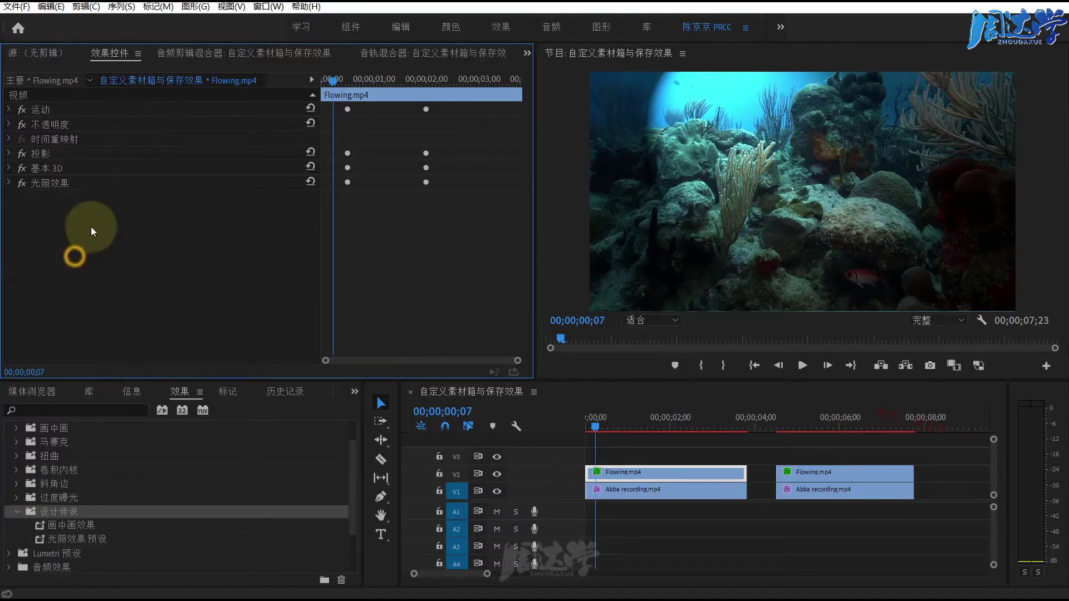
{"action": "left_click", "coordinate": [137, 54]}
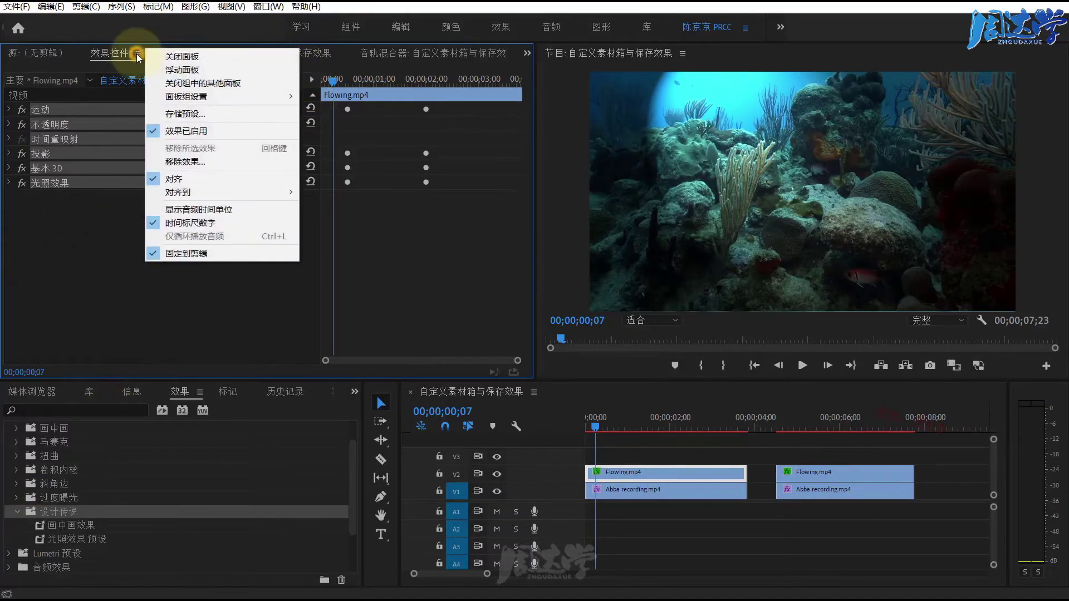
{"action": "left_click", "coordinate": [186, 114]}
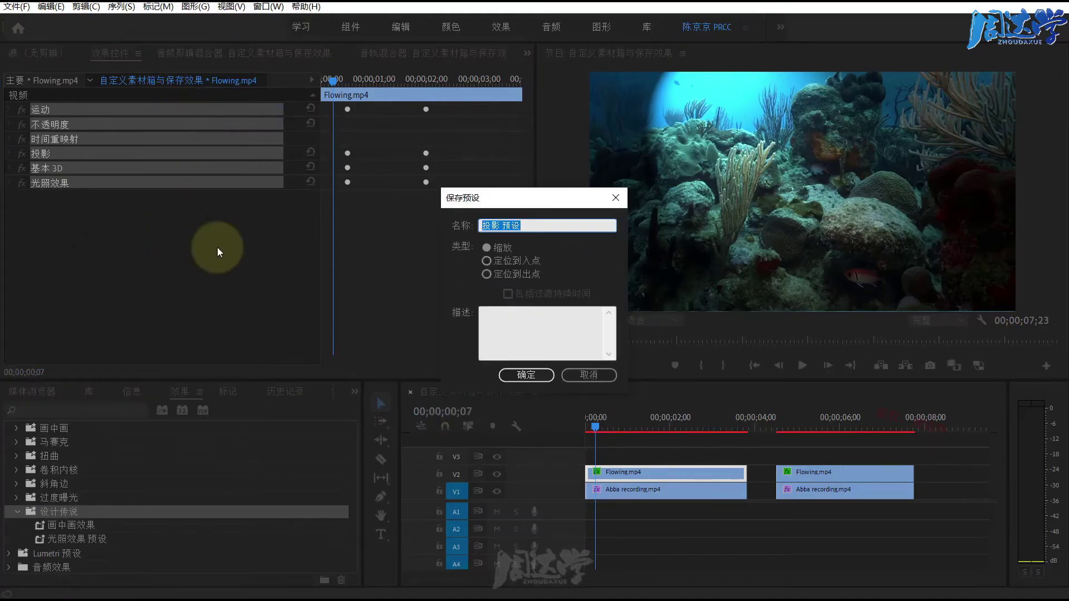
{"action": "type", "text": "画中画"}
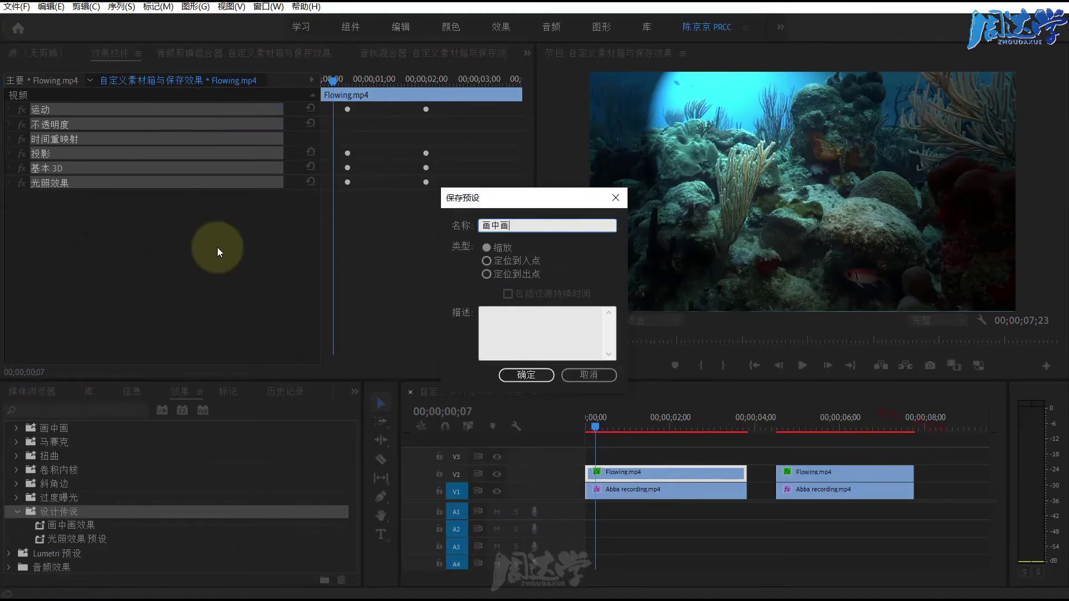
{"action": "type", "text": " 关键帧"}
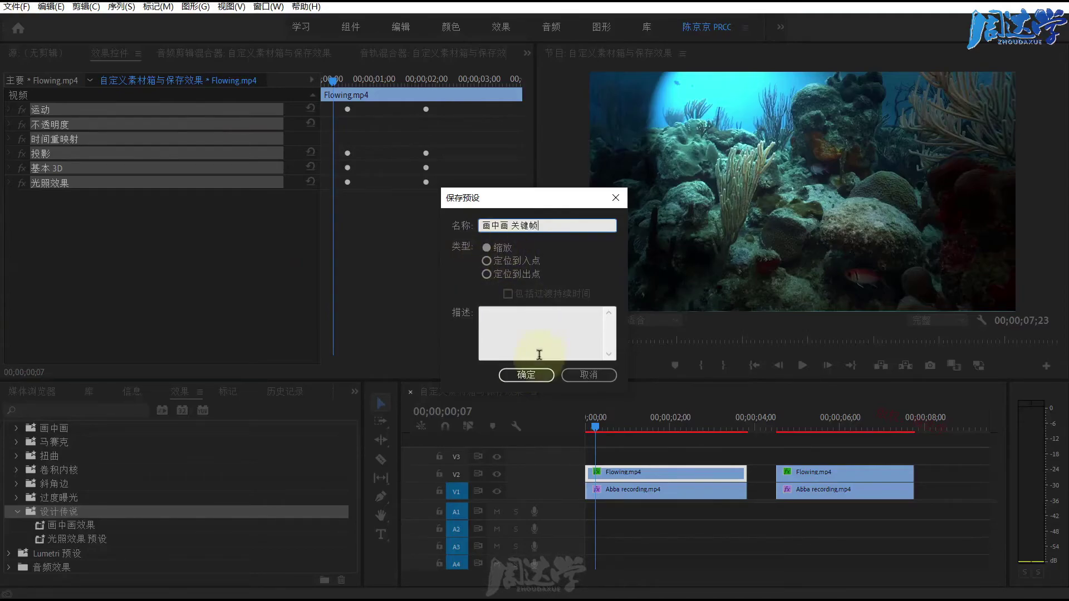
{"action": "left_click", "coordinate": [526, 375]}
{"action": "mouse_move", "coordinate": [89, 482]}
{"action": "left_mouse_down"}
{"action": "mouse_move", "coordinate": [881, 472]}
{"action": "mouse_move", "coordinate": [807, 472]}
{"action": "left_mouse_up"}
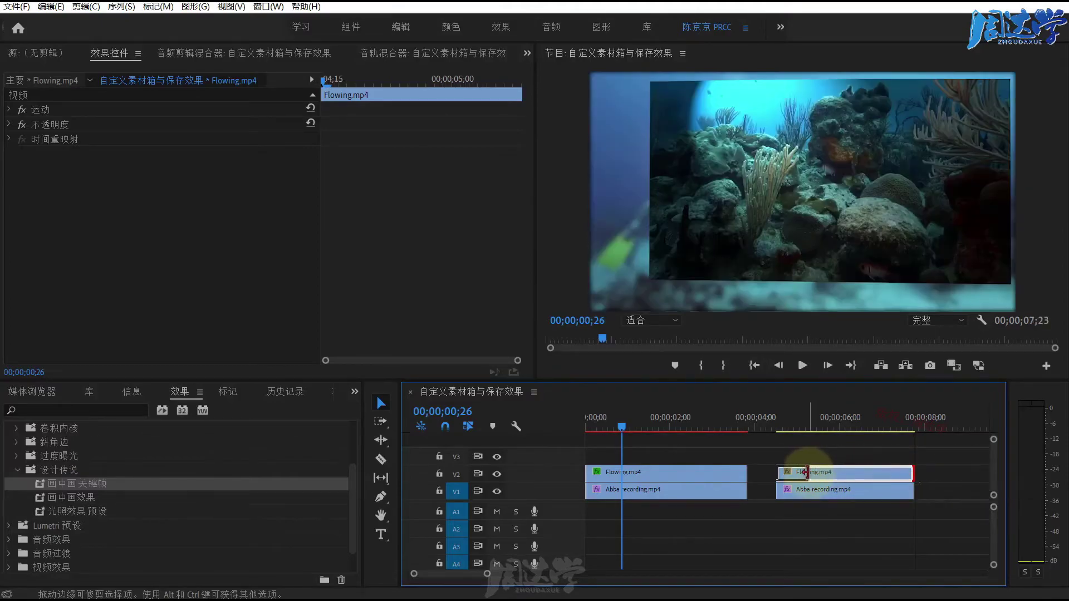
{"action": "left_click_drag", "start_coordinate": [73, 486], "coordinate": [792, 477]}
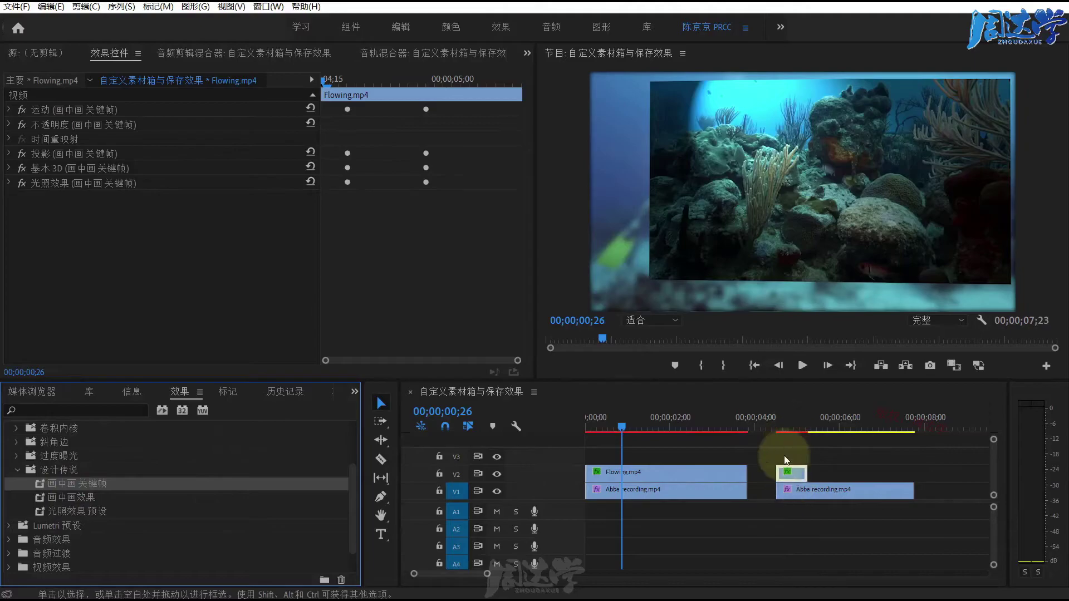
{"action": "mouse_move", "coordinate": [343, 82]}
{"action": "left_mouse_down"}
{"action": "mouse_move", "coordinate": [420, 87]}
{"action": "mouse_move", "coordinate": [339, 89]}
{"action": "left_mouse_up"}
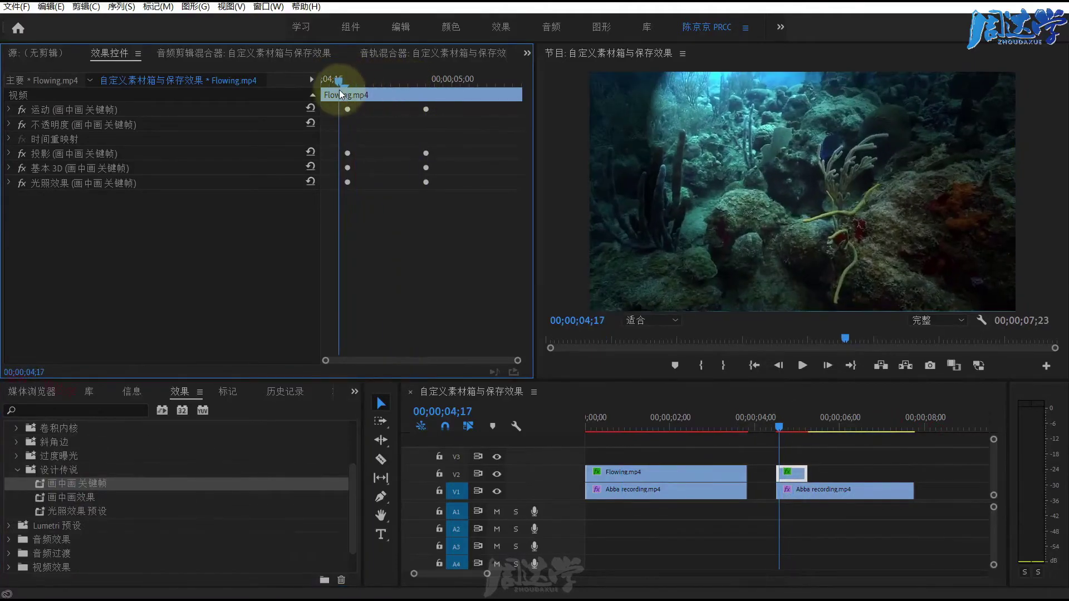
{"action": "key", "text": "space"}
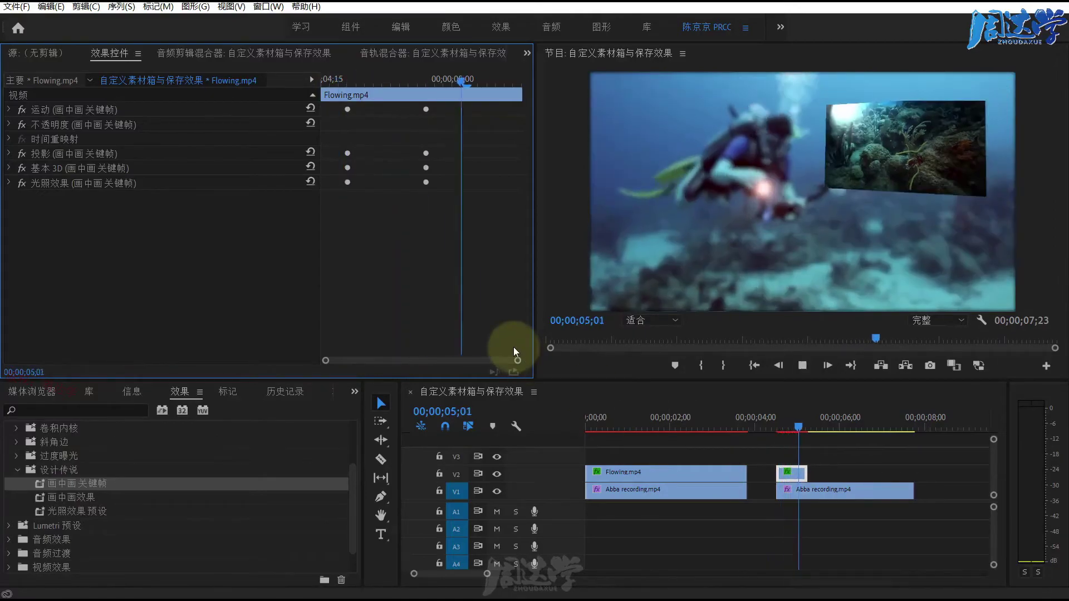
{"action": "key", "text": "space"}
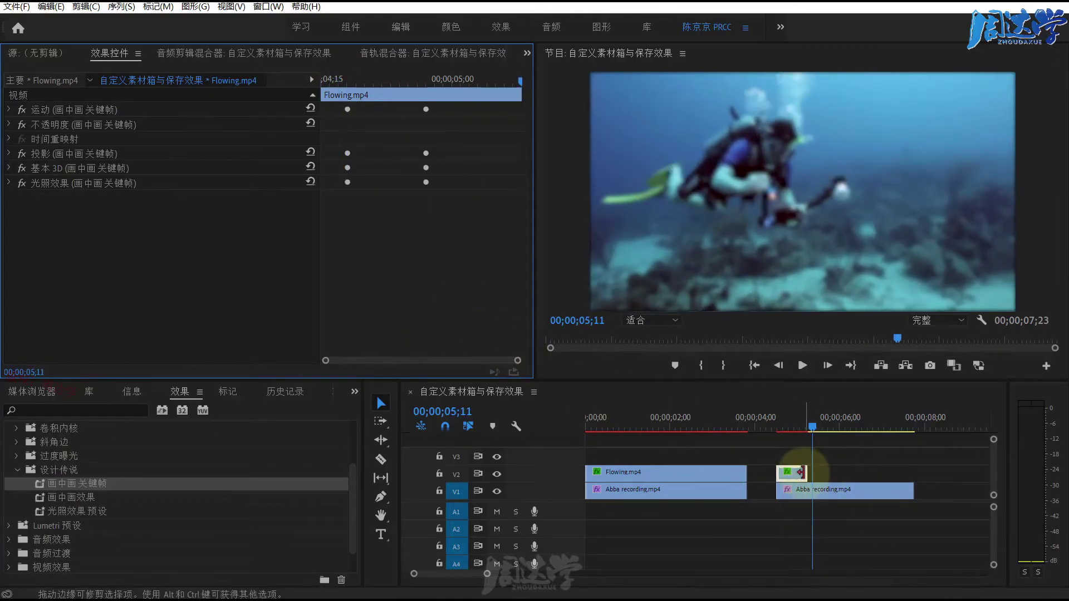
{"action": "left_click_drag", "start_coordinate": [800, 473], "coordinate": [914, 472]}
{"action": "key", "text": "minus"}
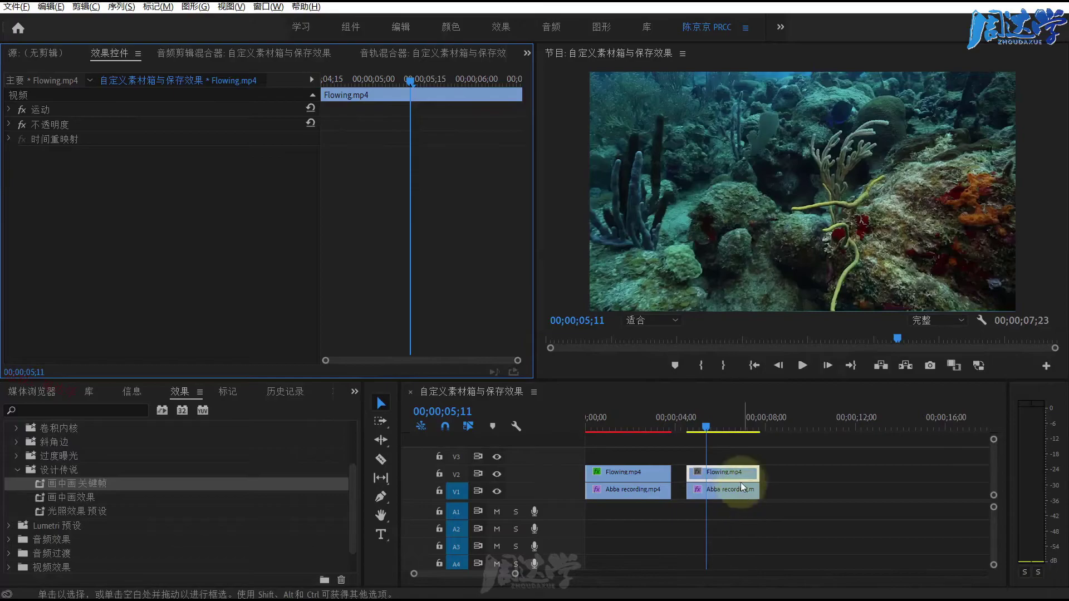
{"action": "left_click_drag", "start_coordinate": [758, 472], "coordinate": [977, 472]}
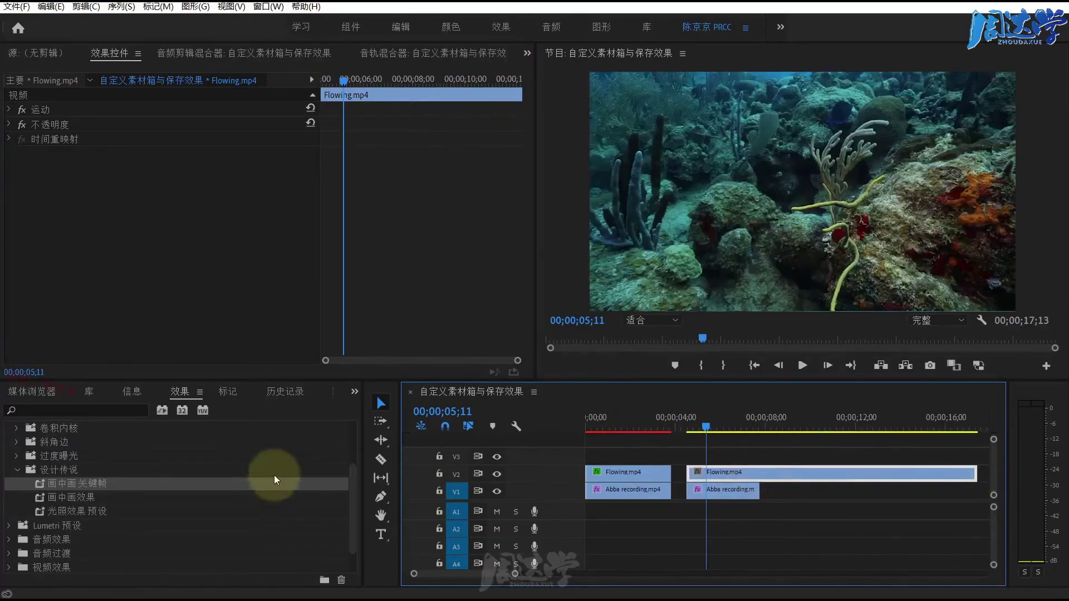
{"action": "left_click_drag", "start_coordinate": [73, 483], "coordinate": [751, 473]}
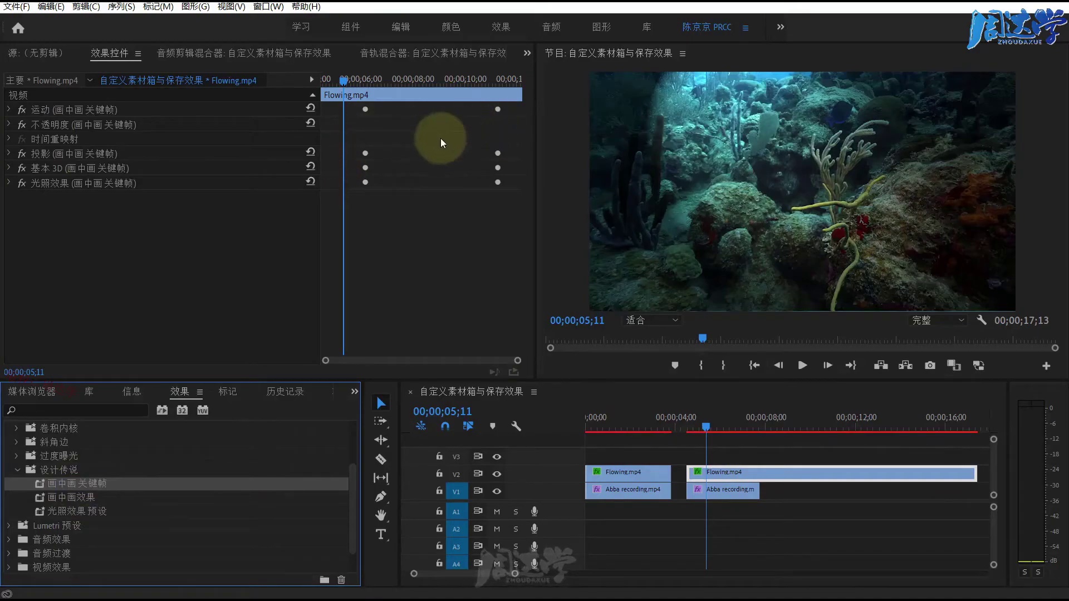
{"action": "key", "text": "space"}
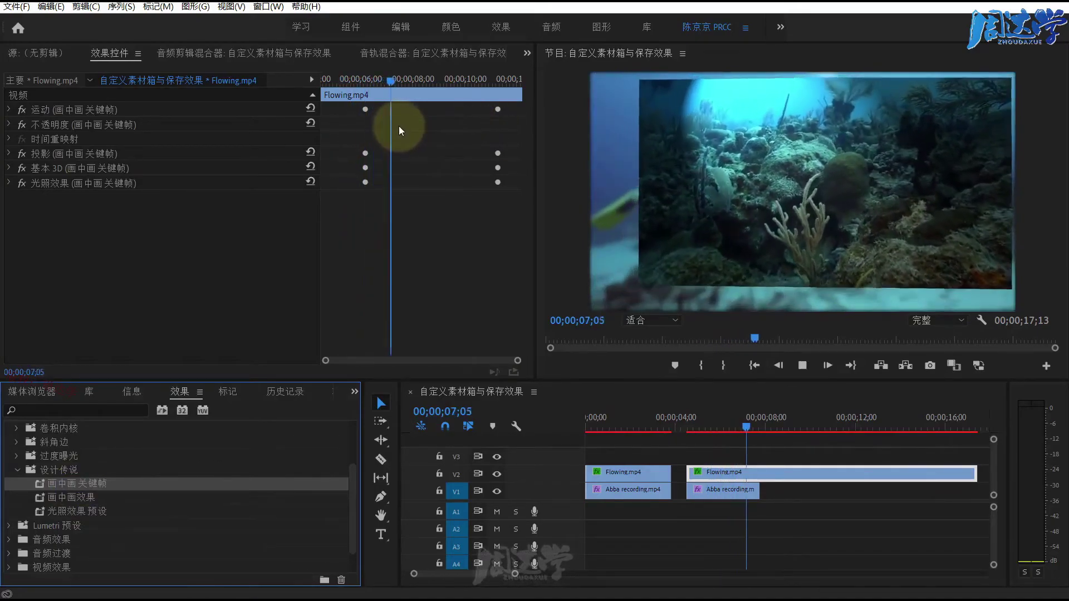
{"action": "key", "text": "space"}
{"action": "key", "text": "ctrl+z"}
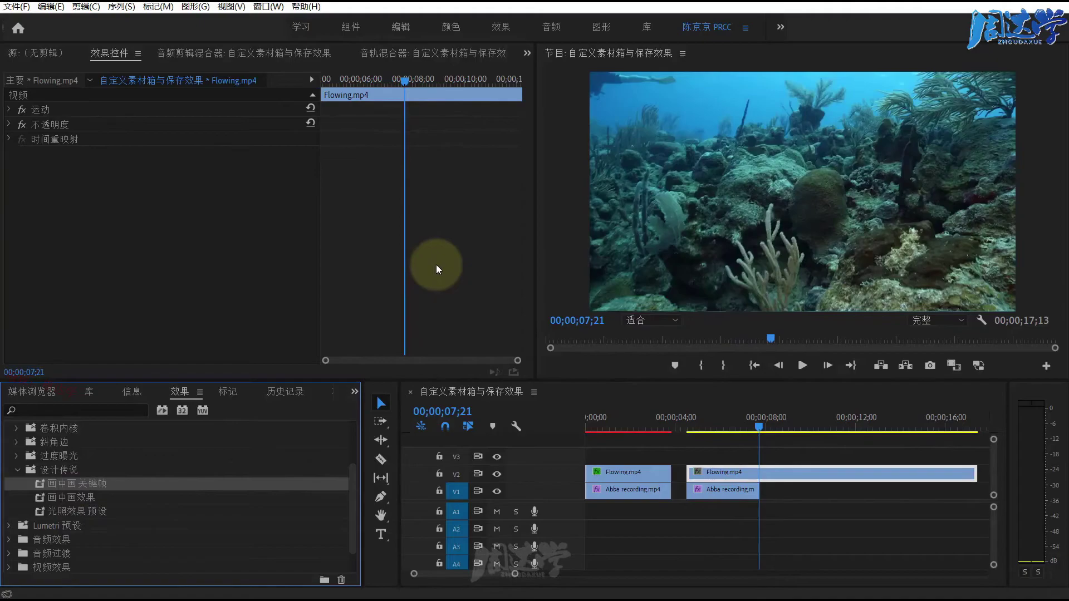
{"action": "key", "text": "ctrl+z"}
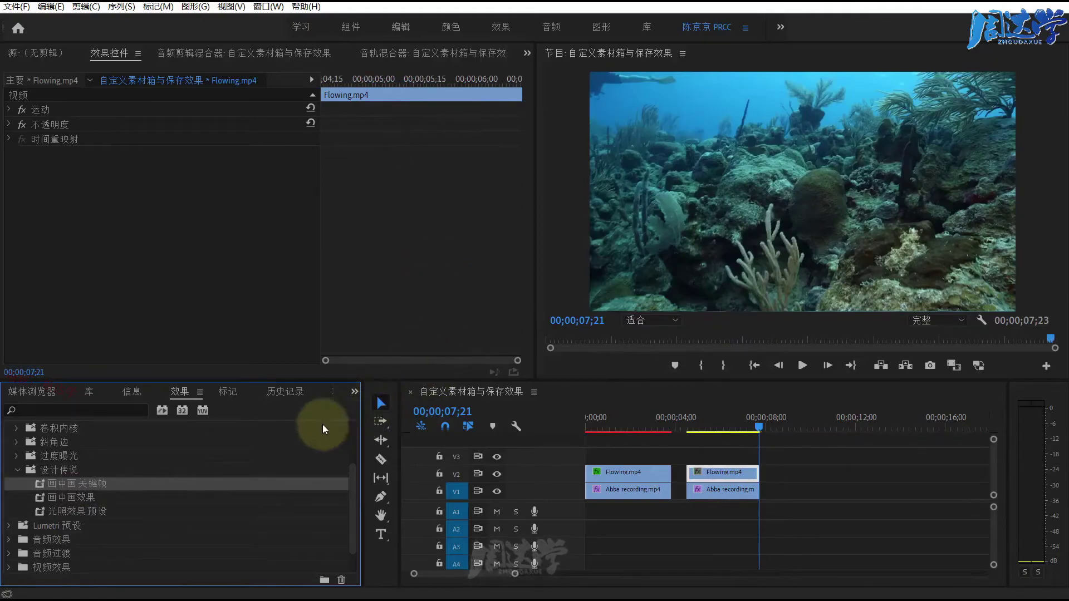
- Select the first Flowing.mp4 clip on V2 and select all its effects in Effect Controls
{"action": "left_click", "coordinate": [716, 476]}
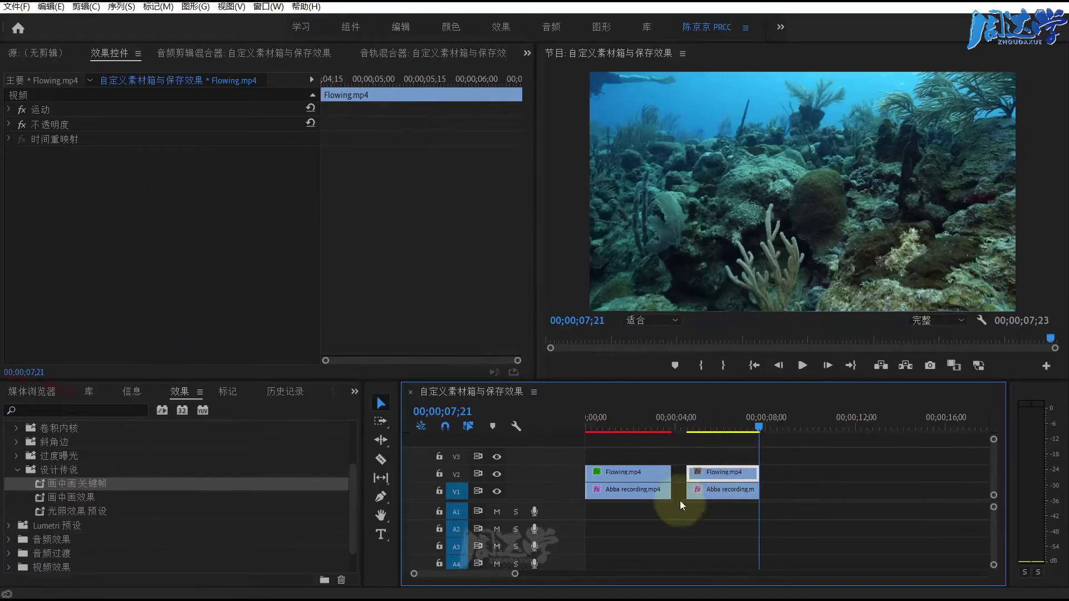
{"action": "left_click", "coordinate": [632, 472]}
{"action": "left_click", "coordinate": [647, 422]}
{"action": "left_click_drag", "start_coordinate": [647, 422], "coordinate": [635, 422]}
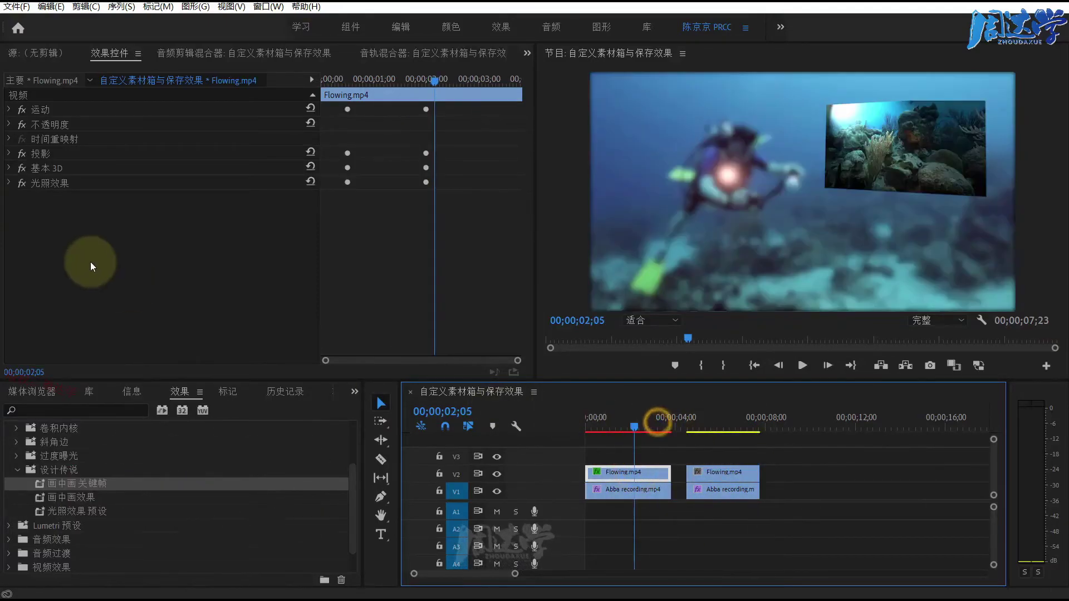
{"action": "left_click", "coordinate": [106, 223]}
{"action": "key", "text": "ctrl+a"}
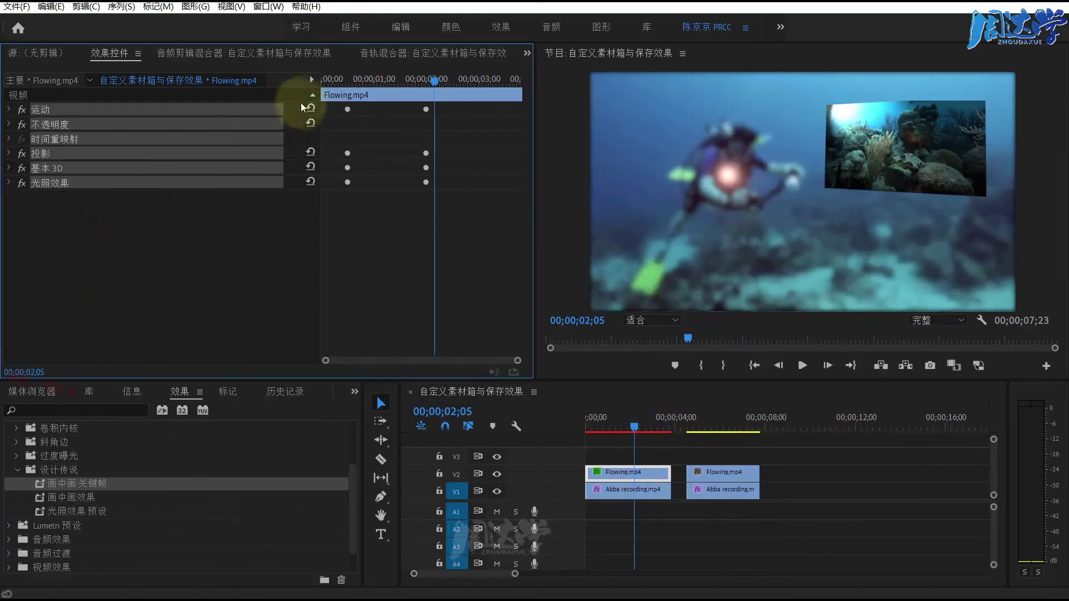
- Set up the Save Preset dialog with the name '入点' and the anchor at the in point
{"action": "left_click", "coordinate": [138, 54]}
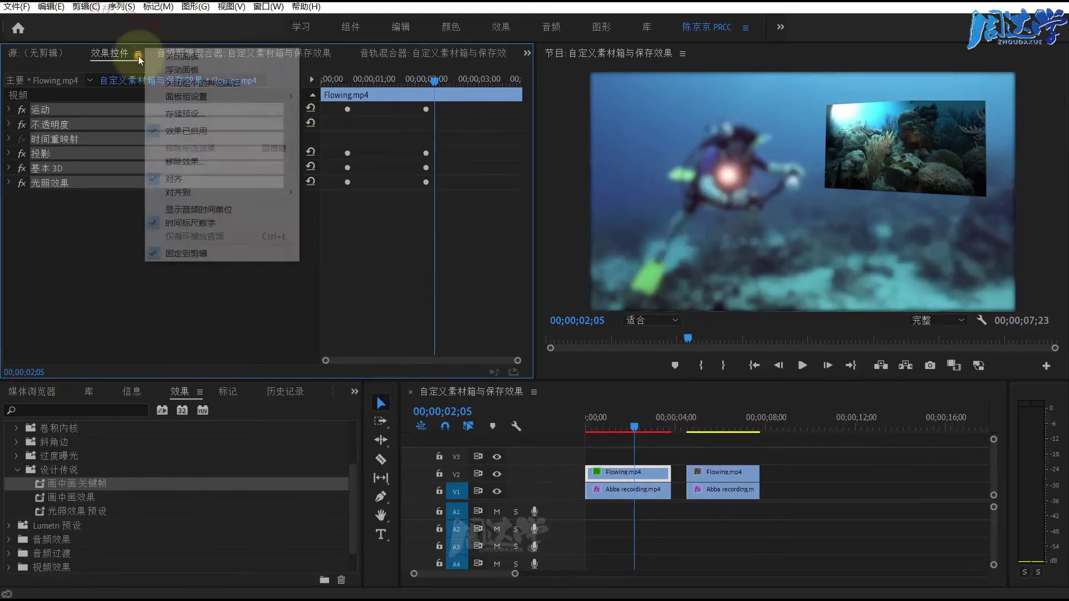
{"action": "left_click", "coordinate": [181, 113]}
{"action": "left_click", "coordinate": [511, 263]}
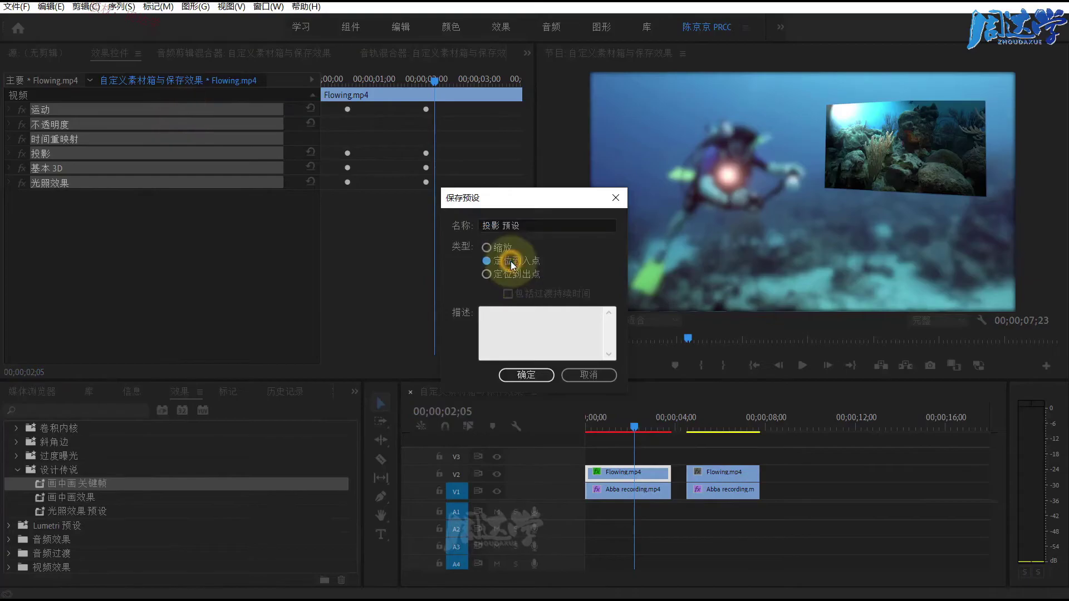
{"action": "left_click", "coordinate": [537, 225]}
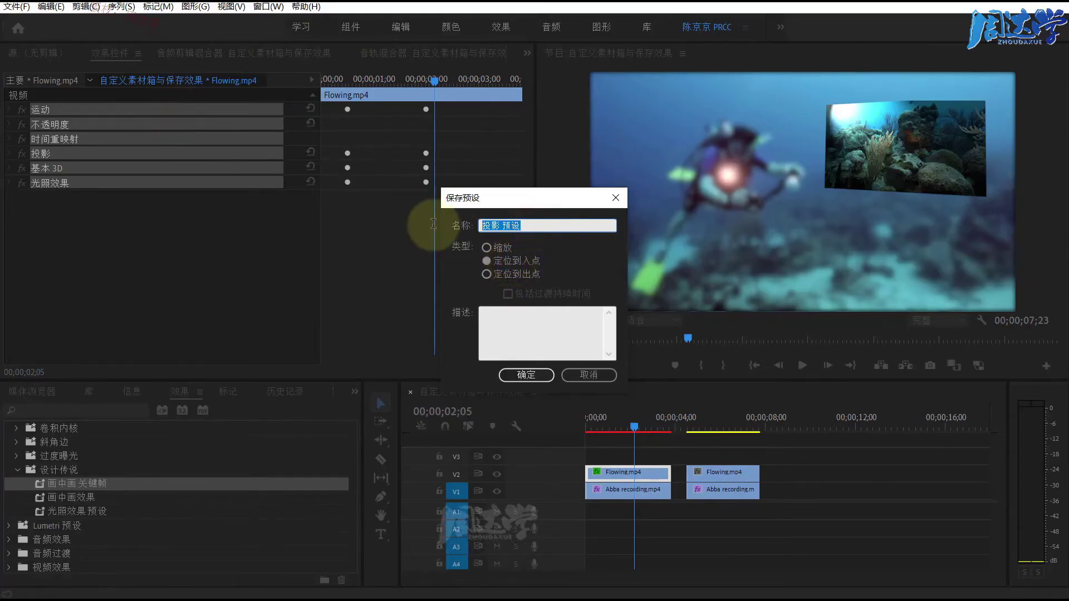
{"action": "type", "text": "入点"}
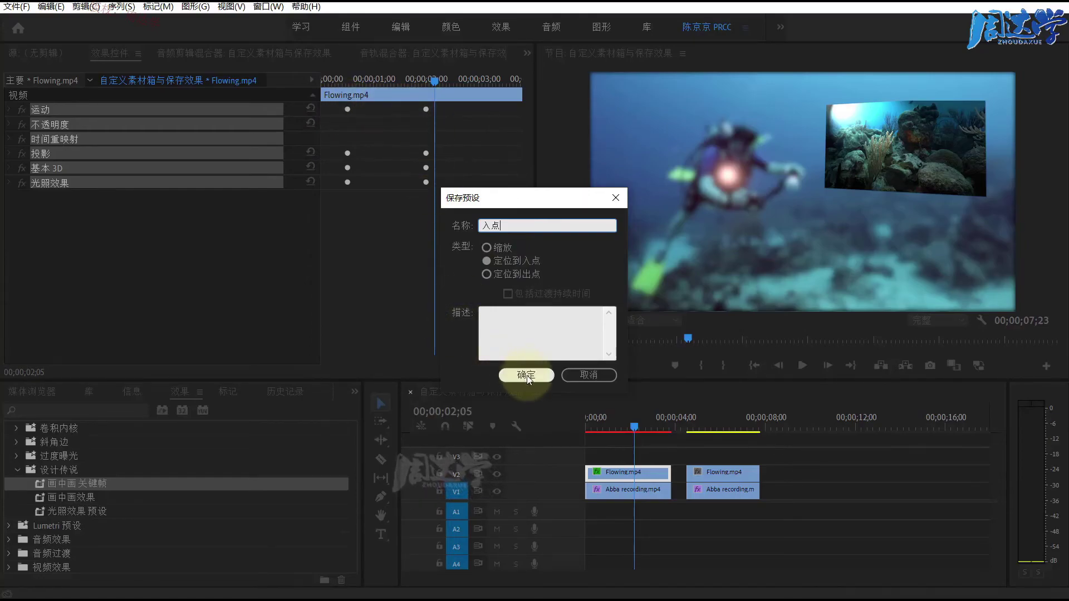
{"action": "left_click", "coordinate": [499, 275]}
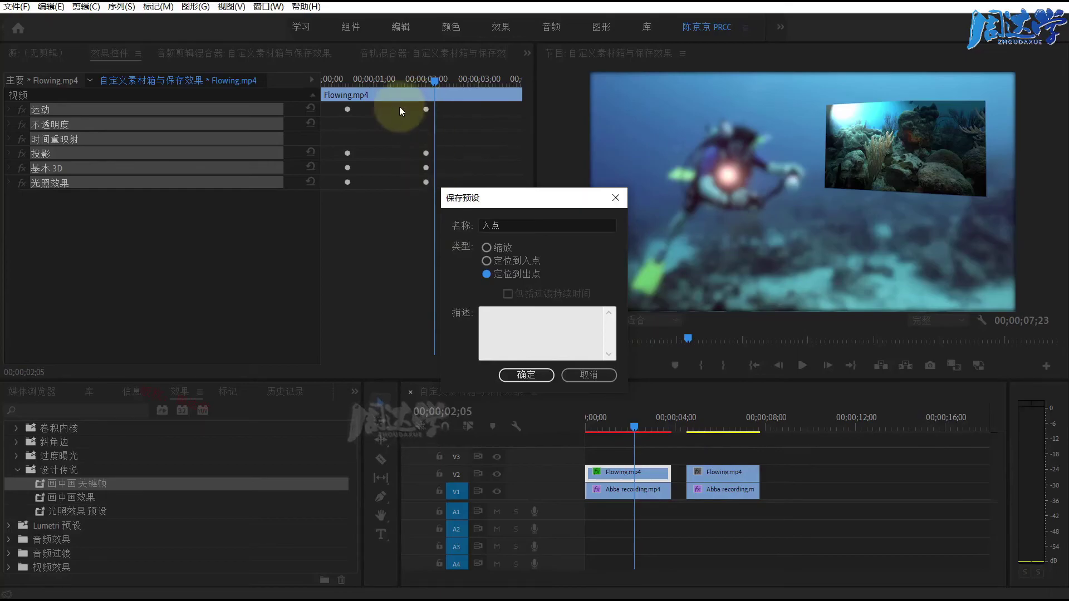
{"action": "left_click", "coordinate": [499, 262]}
- Save the 入点 preset and apply it to the second Flowing.mp4 clip on V2
{"action": "left_click", "coordinate": [517, 373]}
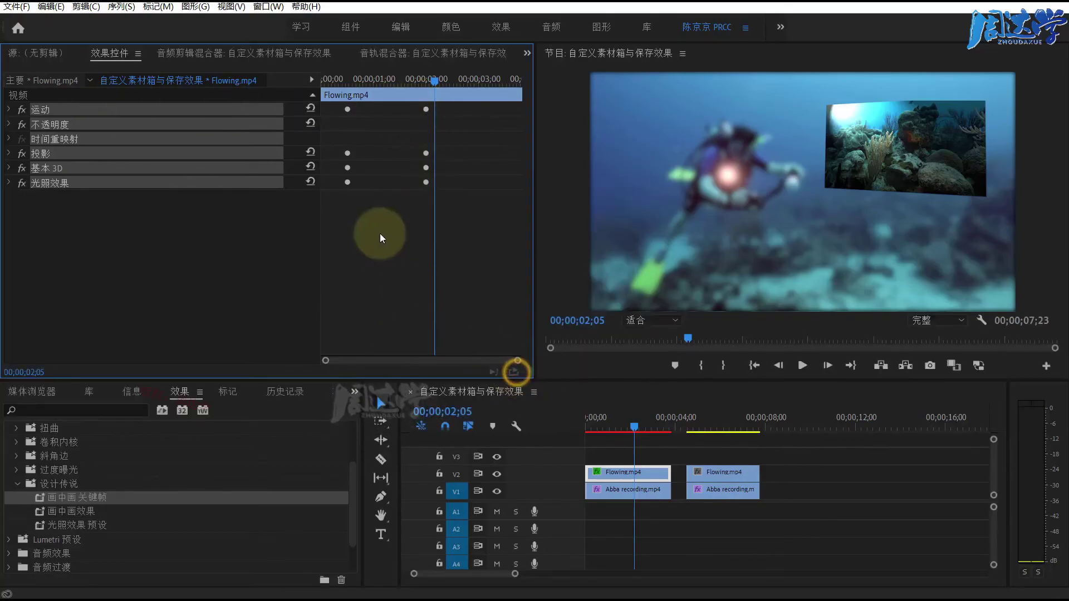
{"action": "mouse_move", "coordinate": [357, 81]}
{"action": "left_mouse_down"}
{"action": "mouse_move", "coordinate": [312, 85]}
{"action": "mouse_move", "coordinate": [349, 81]}
{"action": "left_mouse_up"}
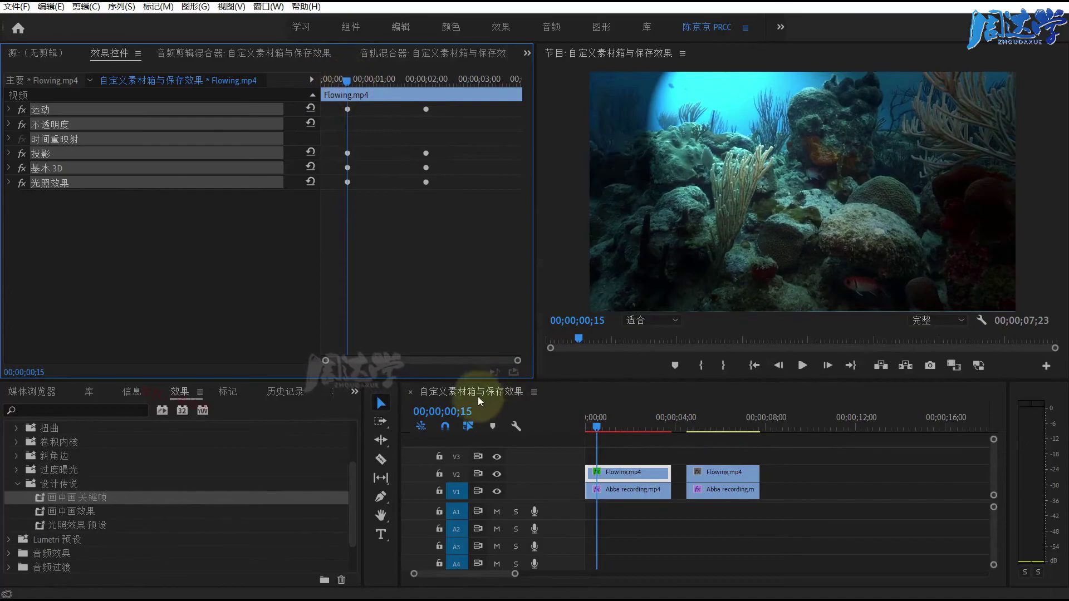
{"action": "left_click_drag", "start_coordinate": [695, 417], "coordinate": [713, 419]}
{"action": "left_click", "coordinate": [718, 472]}
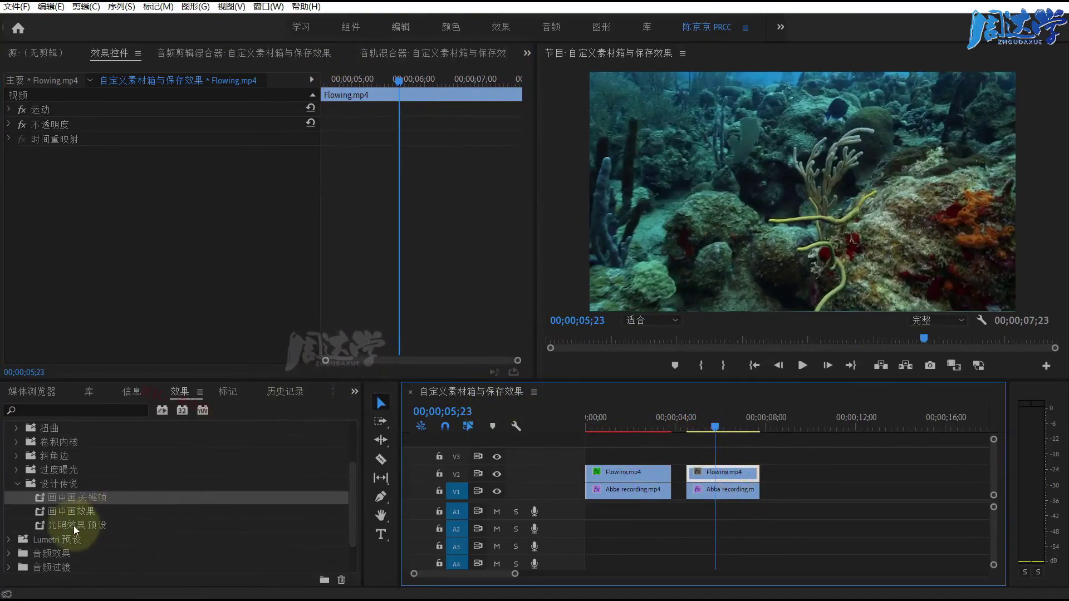
{"action": "scroll", "coordinate": [81, 468], "scroll_direction": "up", "scroll_amount": 3}
{"action": "scroll", "coordinate": [82, 469], "scroll_direction": "up", "scroll_amount": 2}
{"action": "left_click_drag", "start_coordinate": [64, 447], "coordinate": [719, 473]}
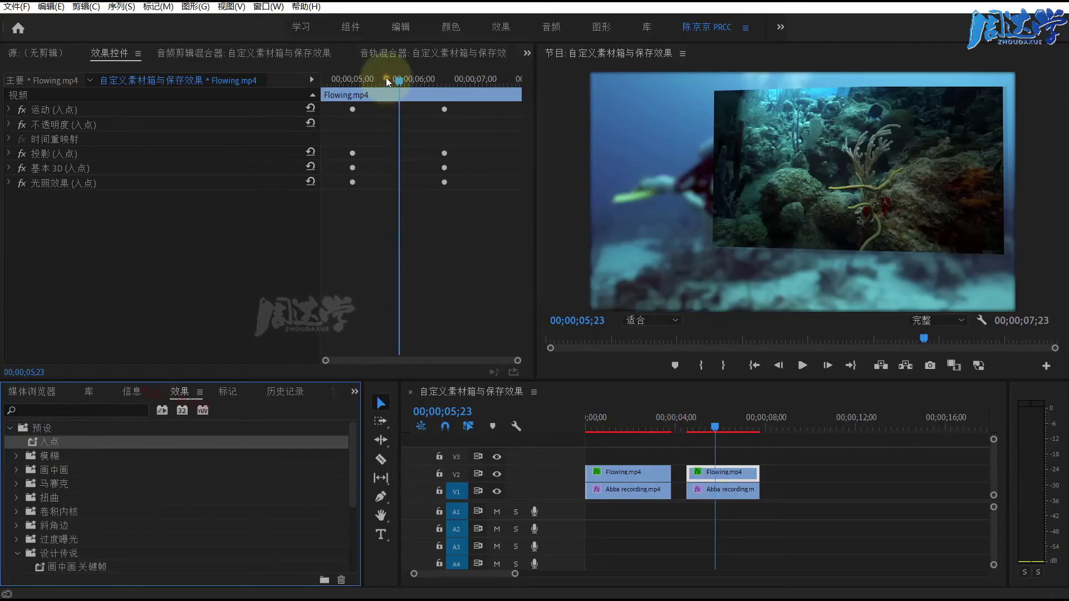
- Scrub the second clip's start to verify its keyframes begin at the in point
{"action": "left_click_drag", "start_coordinate": [386, 78], "coordinate": [321, 84]}
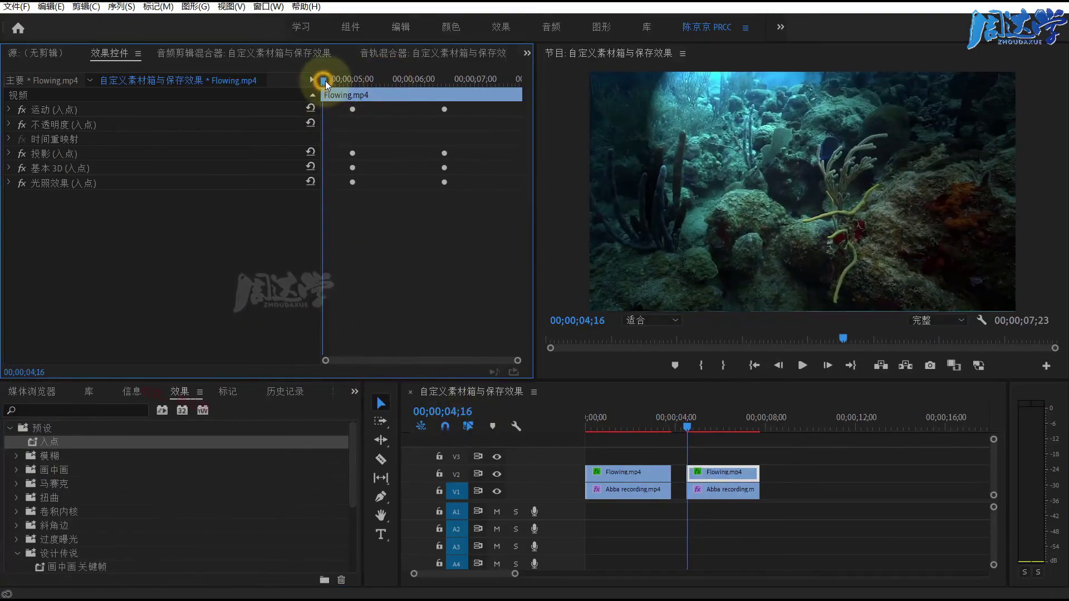
{"action": "left_click_drag", "start_coordinate": [325, 83], "coordinate": [353, 83]}
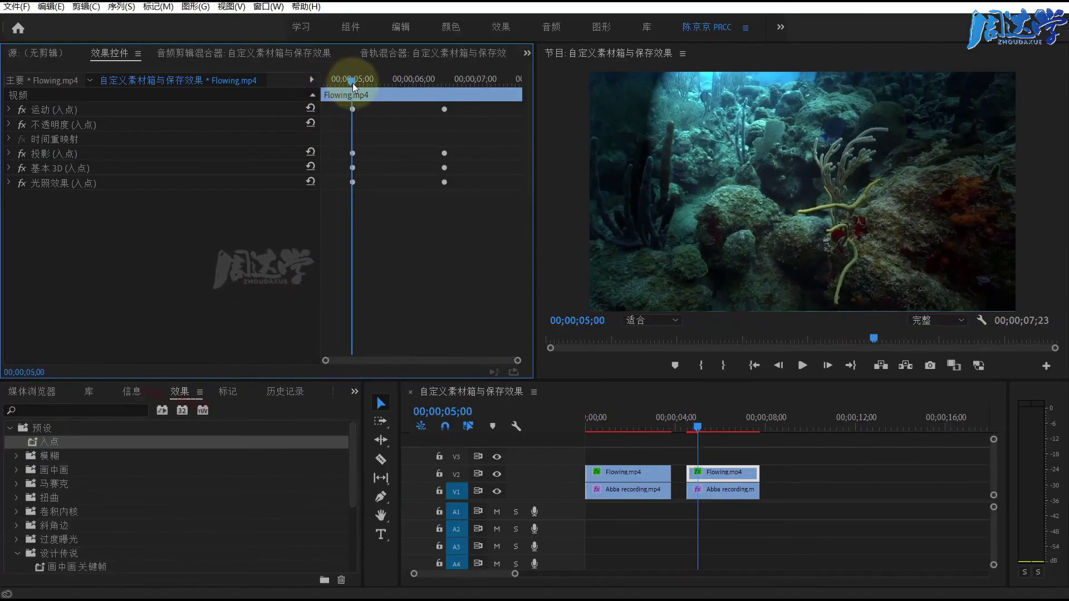
{"action": "mouse_move", "coordinate": [352, 82]}
{"action": "left_mouse_down"}
{"action": "mouse_move", "coordinate": [334, 83]}
{"action": "mouse_move", "coordinate": [352, 86]}
{"action": "left_mouse_up"}
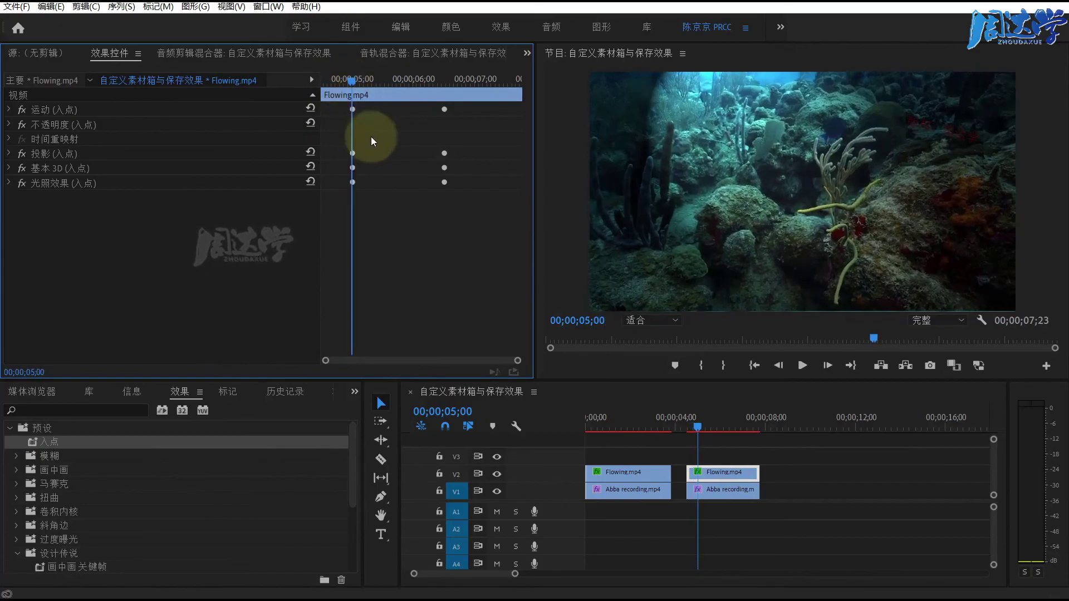
{"action": "left_click", "coordinate": [353, 109]}
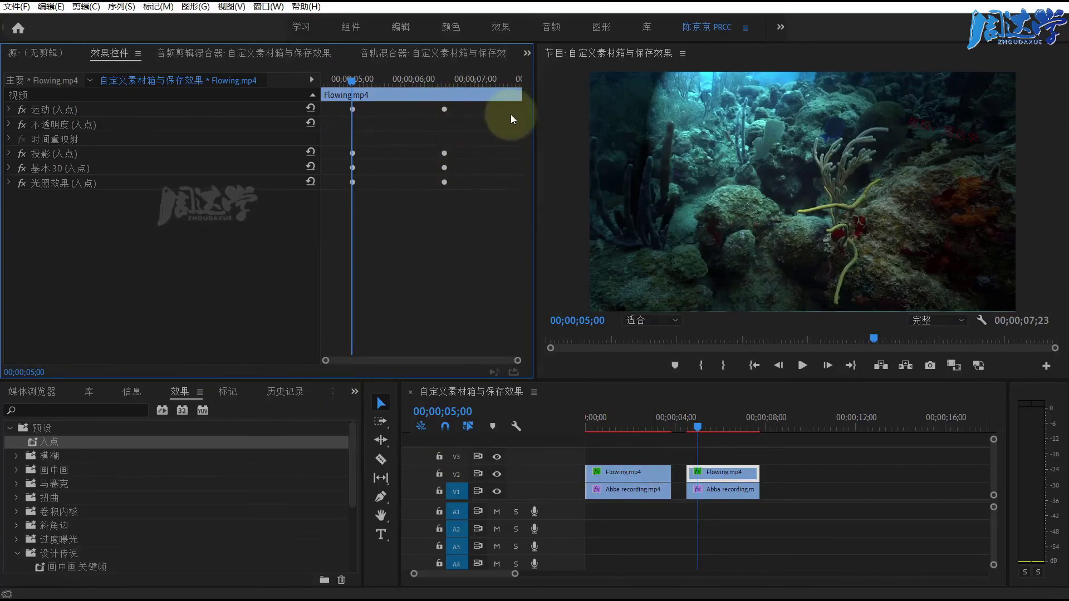
- Delete the 入点 preset from the Effects panel
{"action": "left_click", "coordinate": [39, 443]}
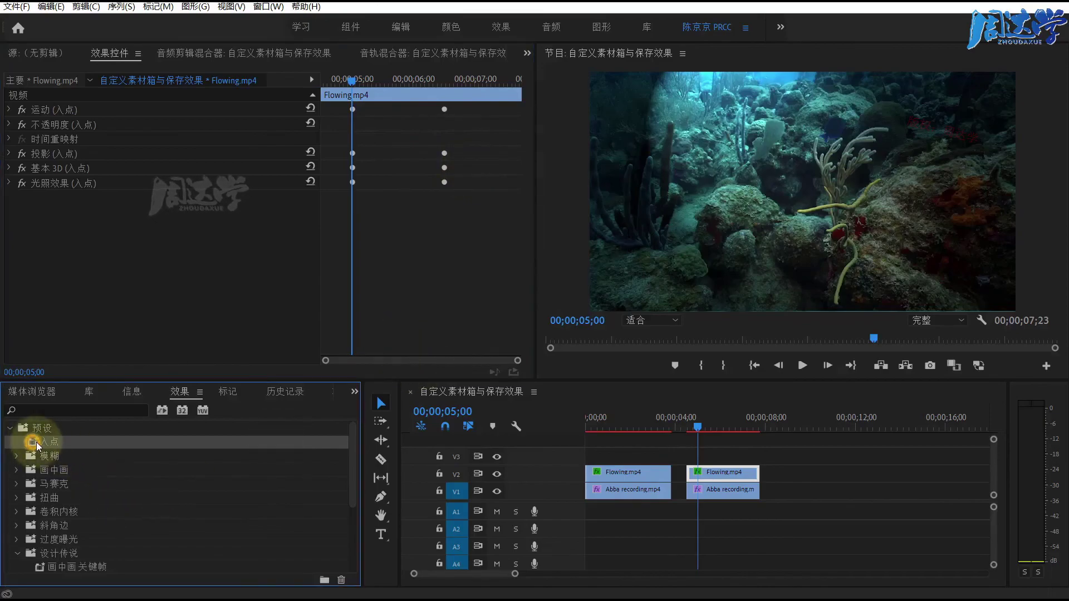
{"action": "key", "text": "Delete"}
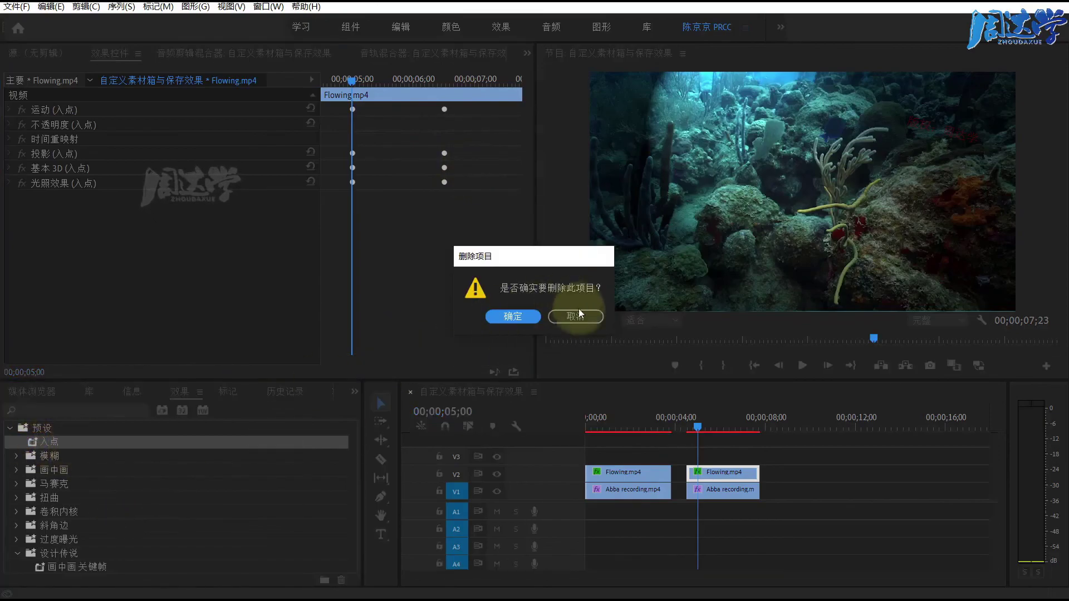
{"action": "left_click", "coordinate": [582, 315]}
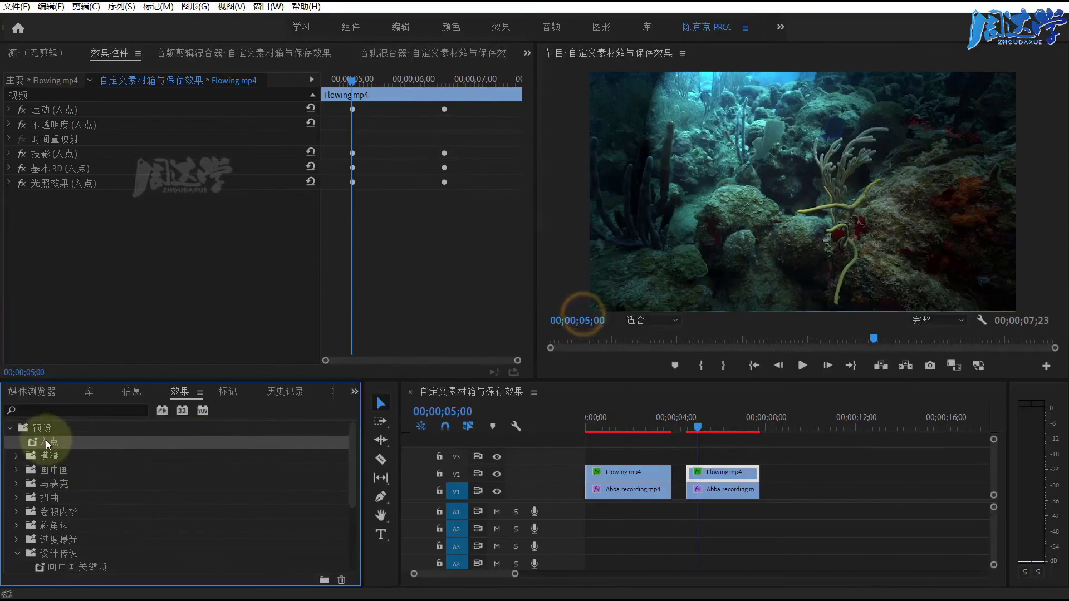
{"action": "key", "text": "Delete"}
{"action": "left_click", "coordinate": [511, 318]}
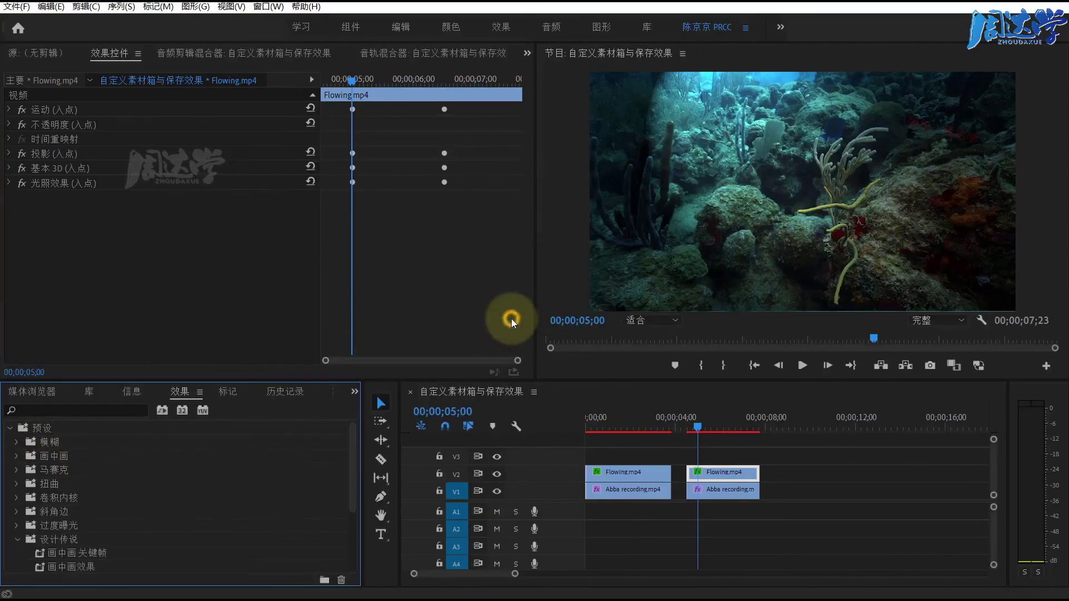
- Delete the 设计传说 preset folder
{"action": "scroll", "coordinate": [64, 542], "scroll_direction": "down", "scroll_amount": 1}
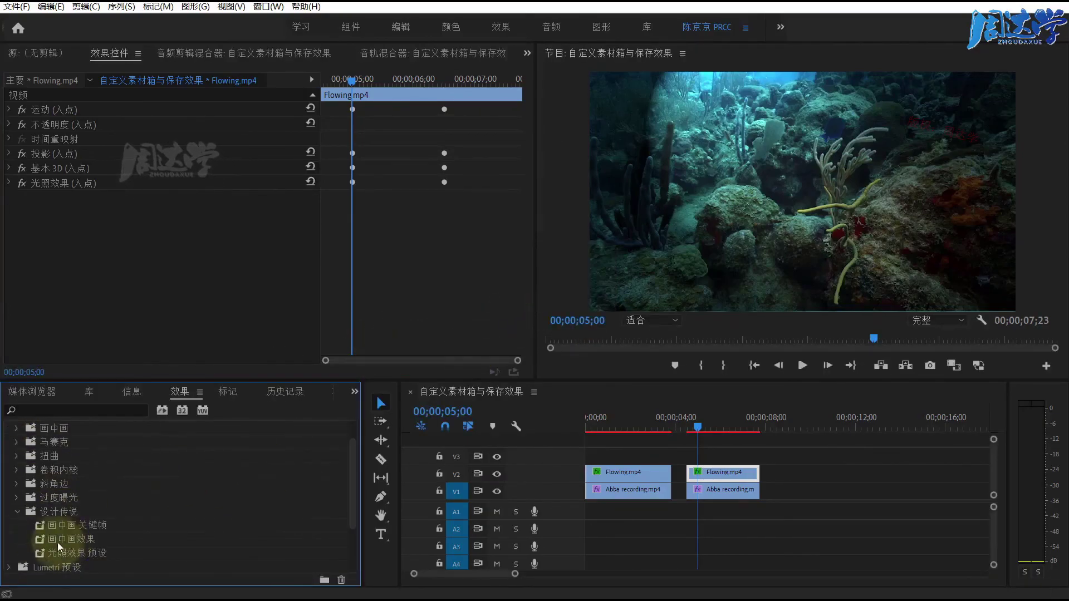
{"action": "left_click", "coordinate": [54, 512]}
{"action": "right_click", "coordinate": [55, 512]}
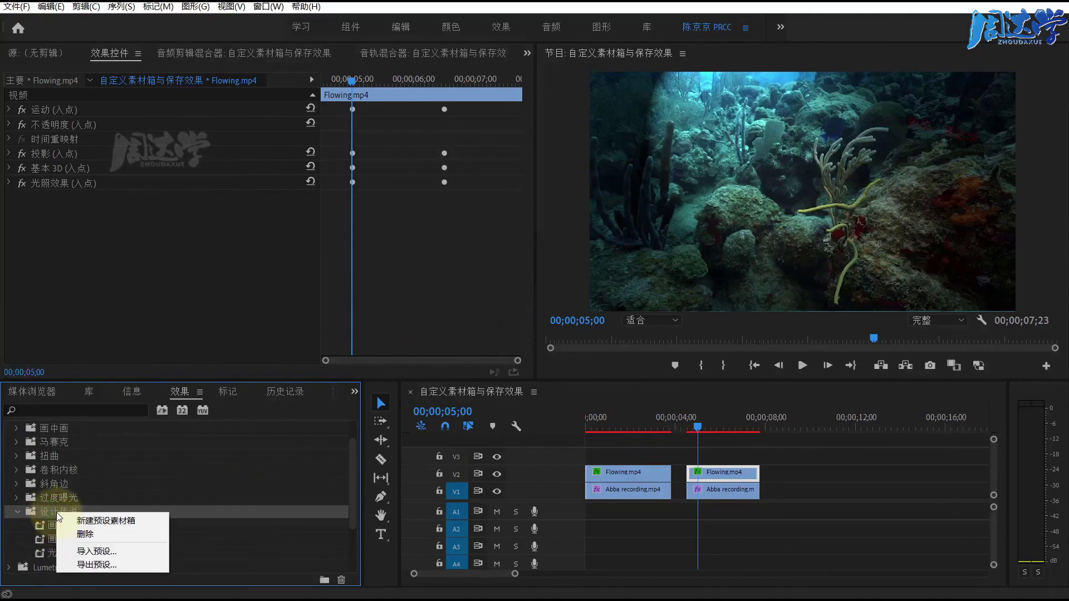
{"action": "left_click", "coordinate": [74, 534]}
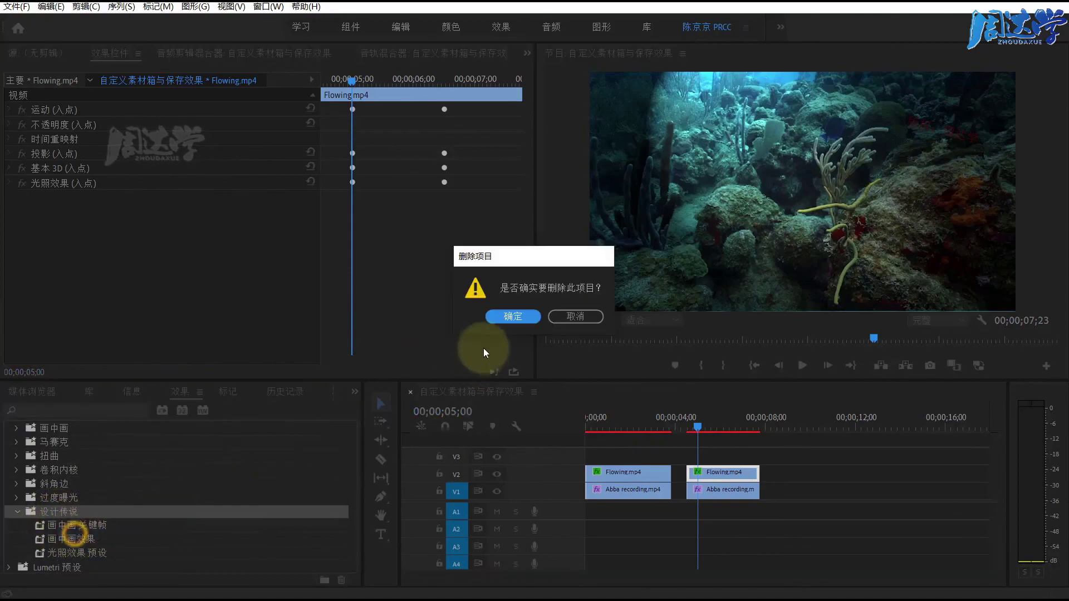
{"action": "left_click", "coordinate": [500, 315]}
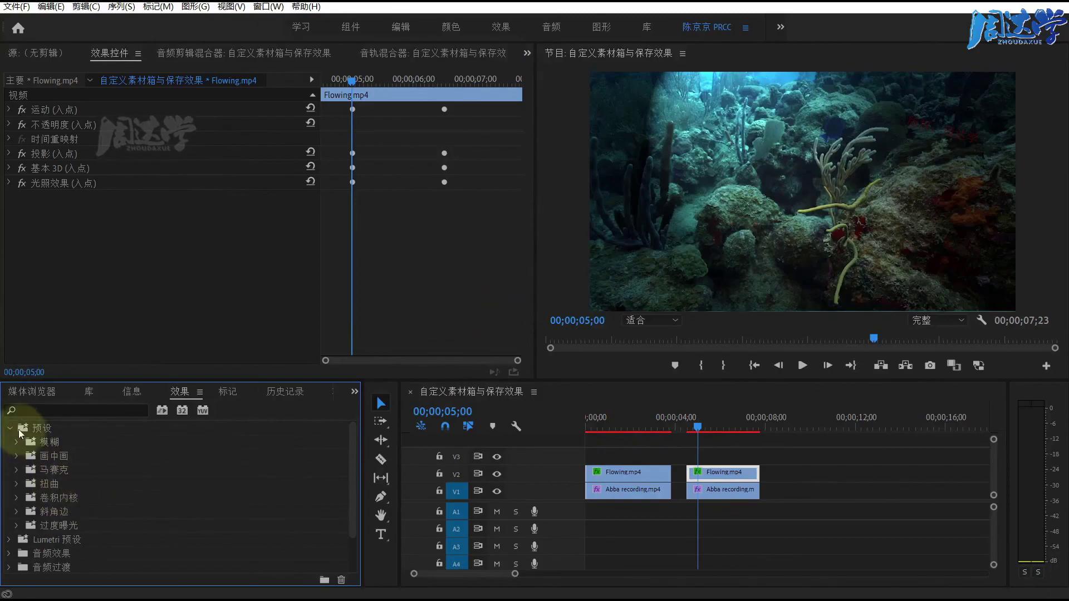
- Collapse the 预设 folder and bring up the options for the 我的常用效果 folder
{"action": "left_click", "coordinate": [10, 427]}
{"action": "left_click", "coordinate": [47, 513]}
{"action": "left_click", "coordinate": [9, 511]}
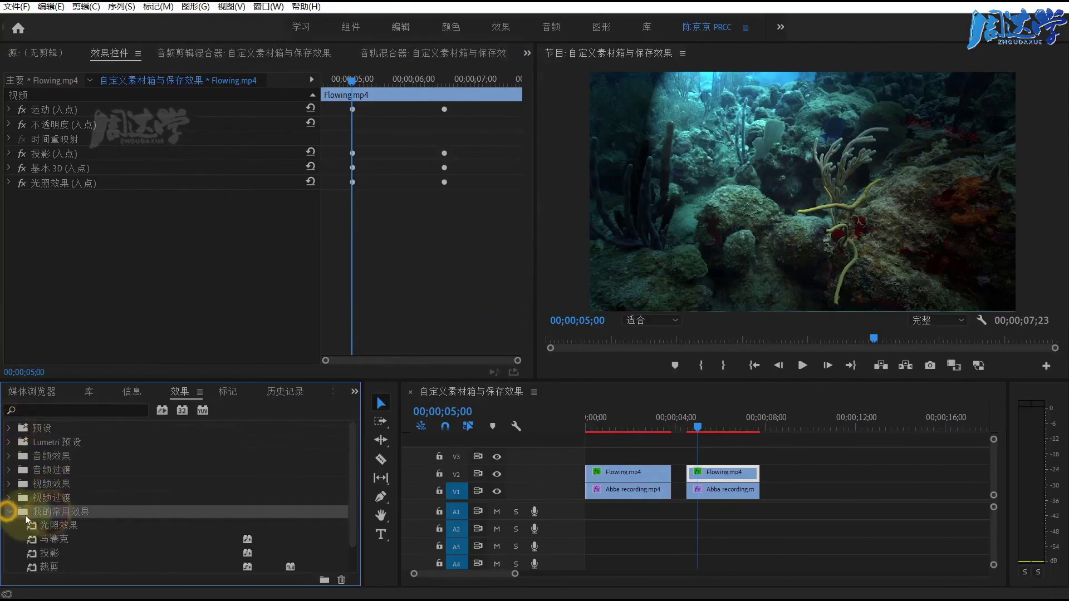
{"action": "scroll", "coordinate": [58, 520], "scroll_direction": "down", "scroll_amount": 1}
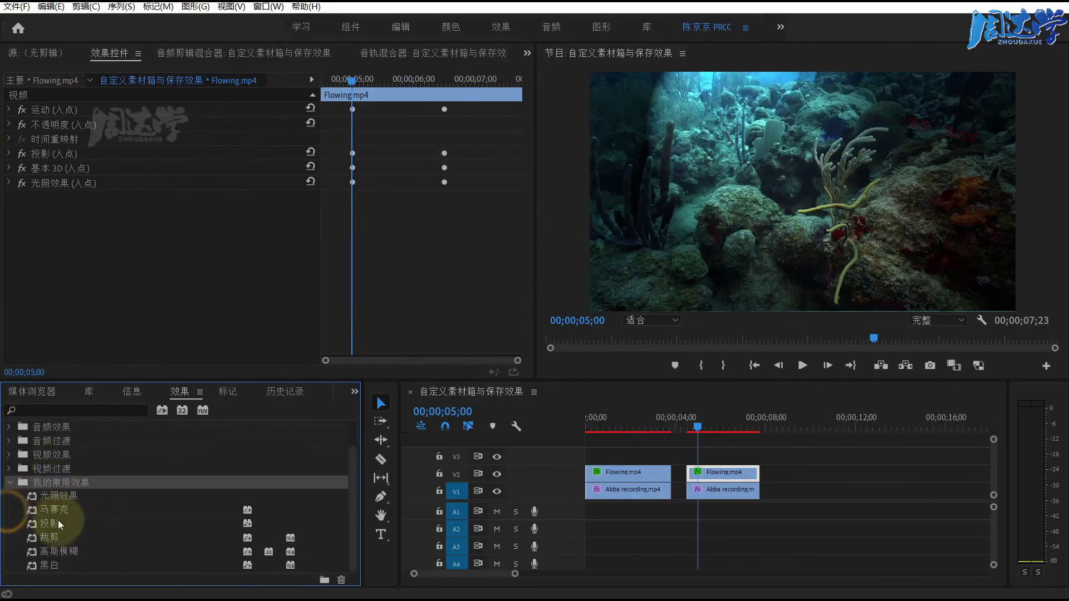
{"action": "right_click", "coordinate": [64, 481]}
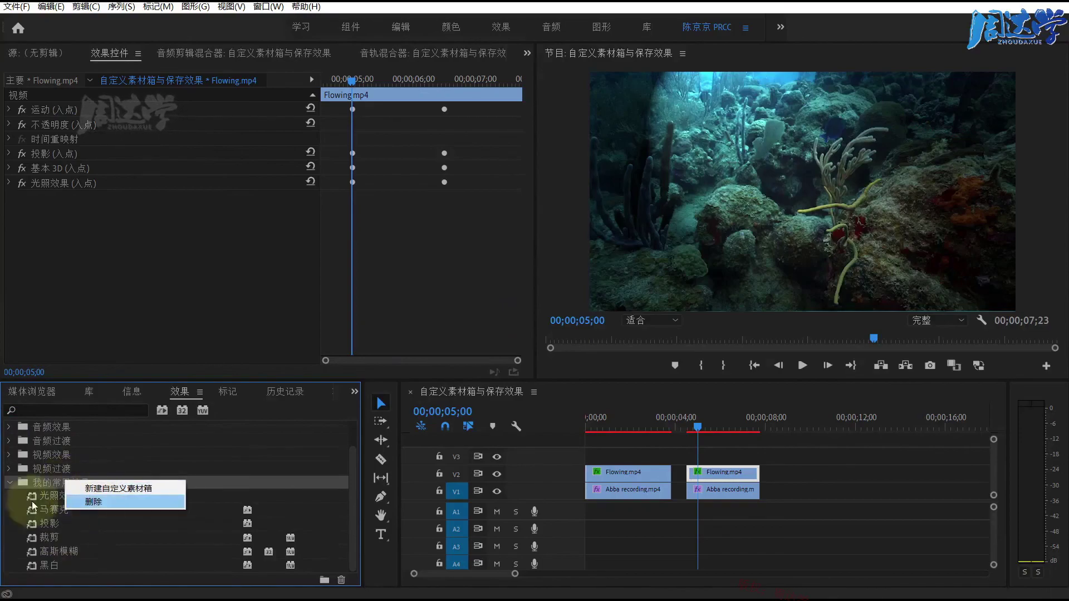